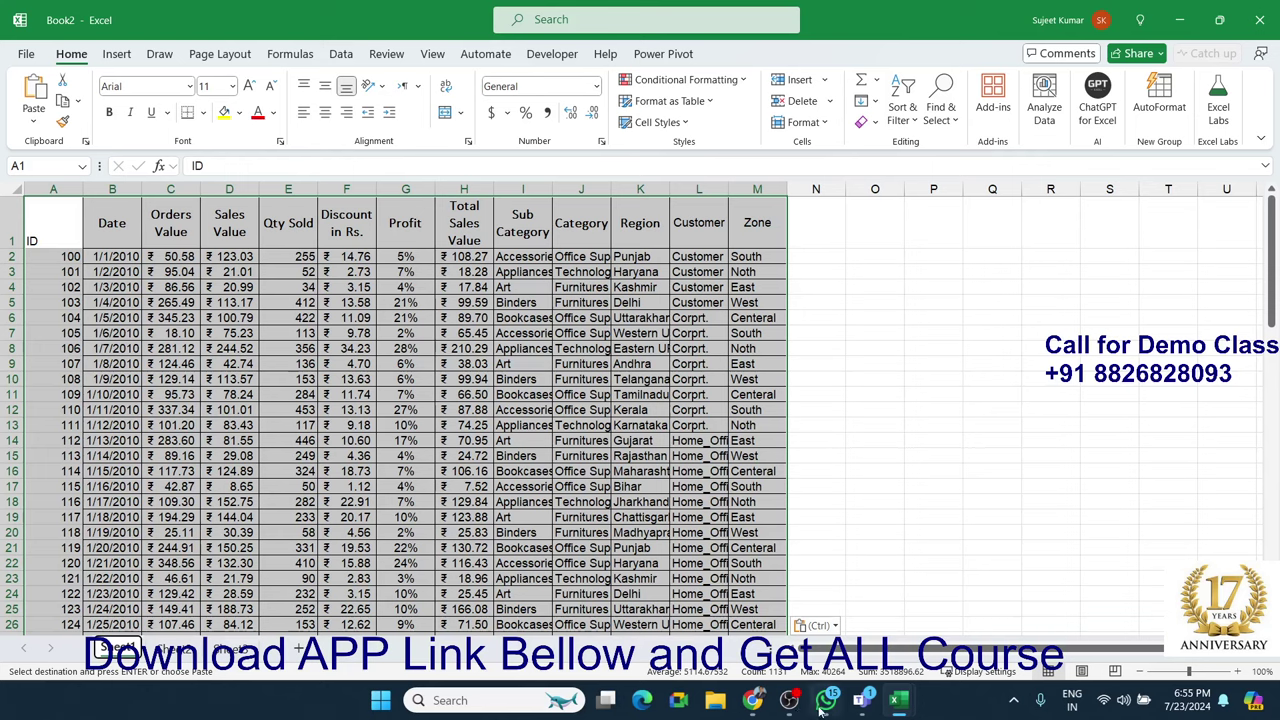
Create a PivotTable from Sheet1!$A$1:$M$87 on a new sheet named Pivot
left_click(117, 53)
left_click(40, 95)
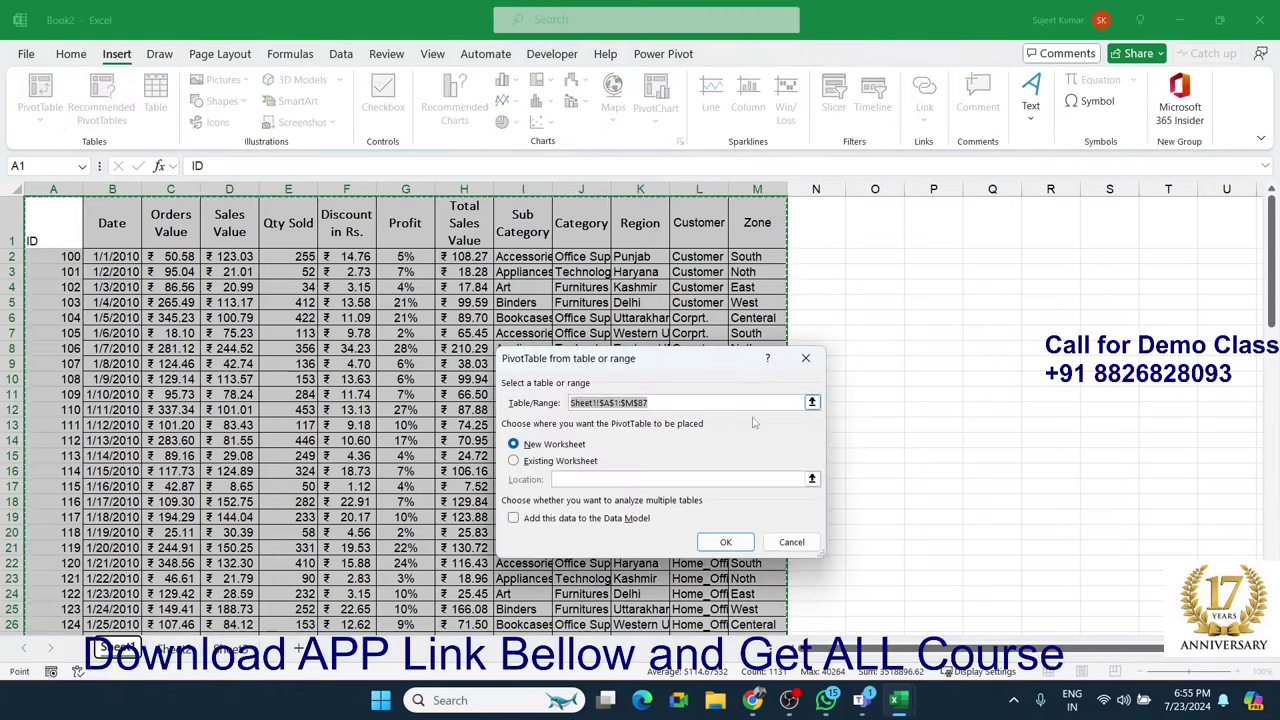
left_click(719, 536)
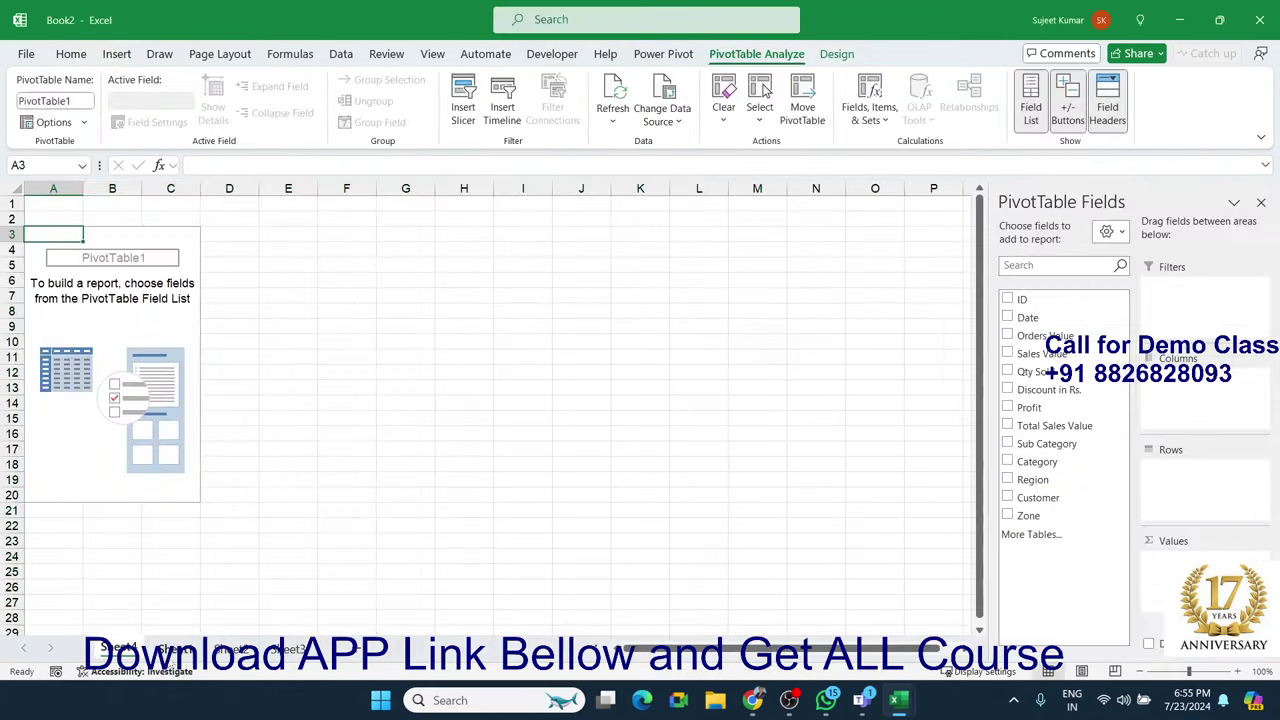
type("Pivot")
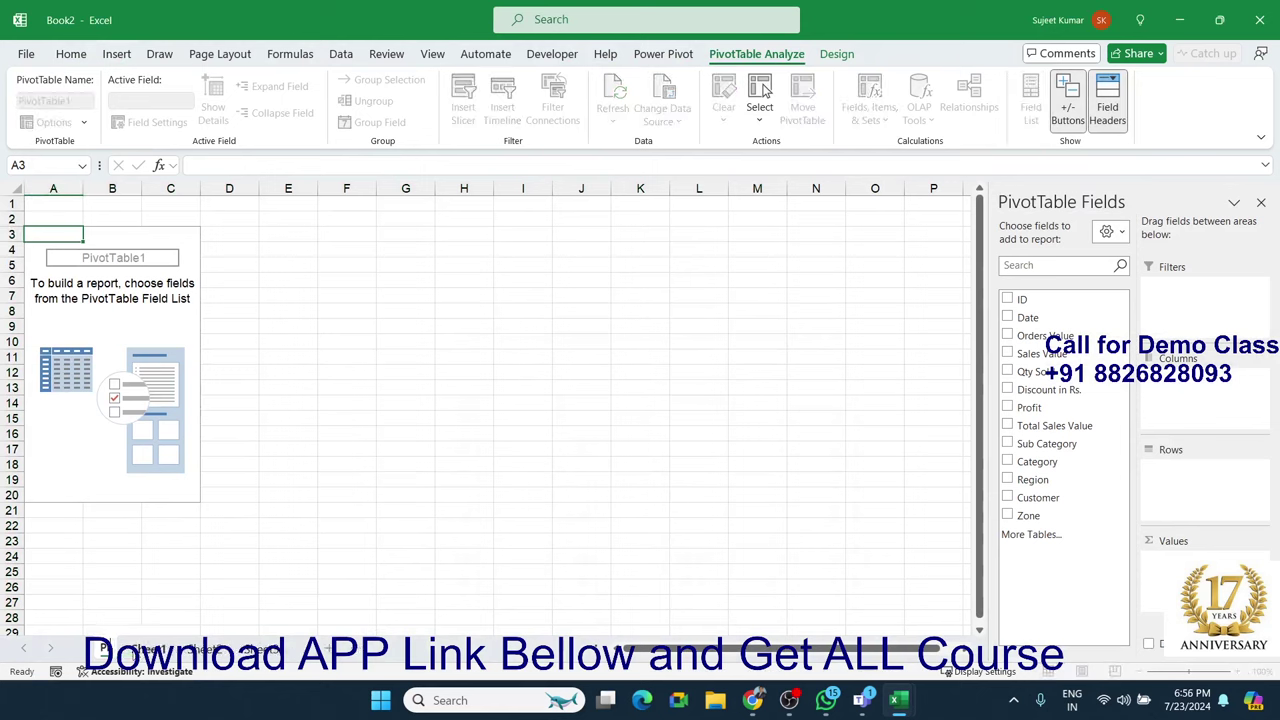
left_click(104, 436)
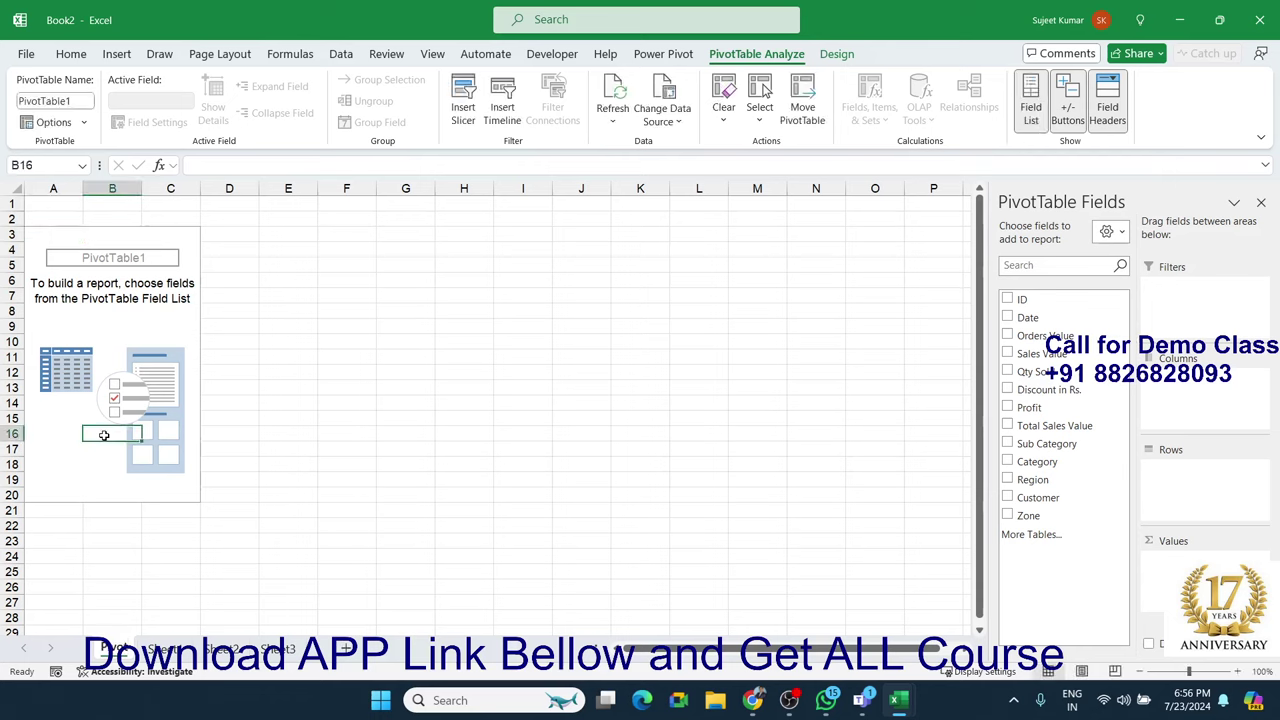
Check the Qty Sold and Zone data columns, then add Qty Sold to the pivot's Values
key("ctrl+Page_Down")
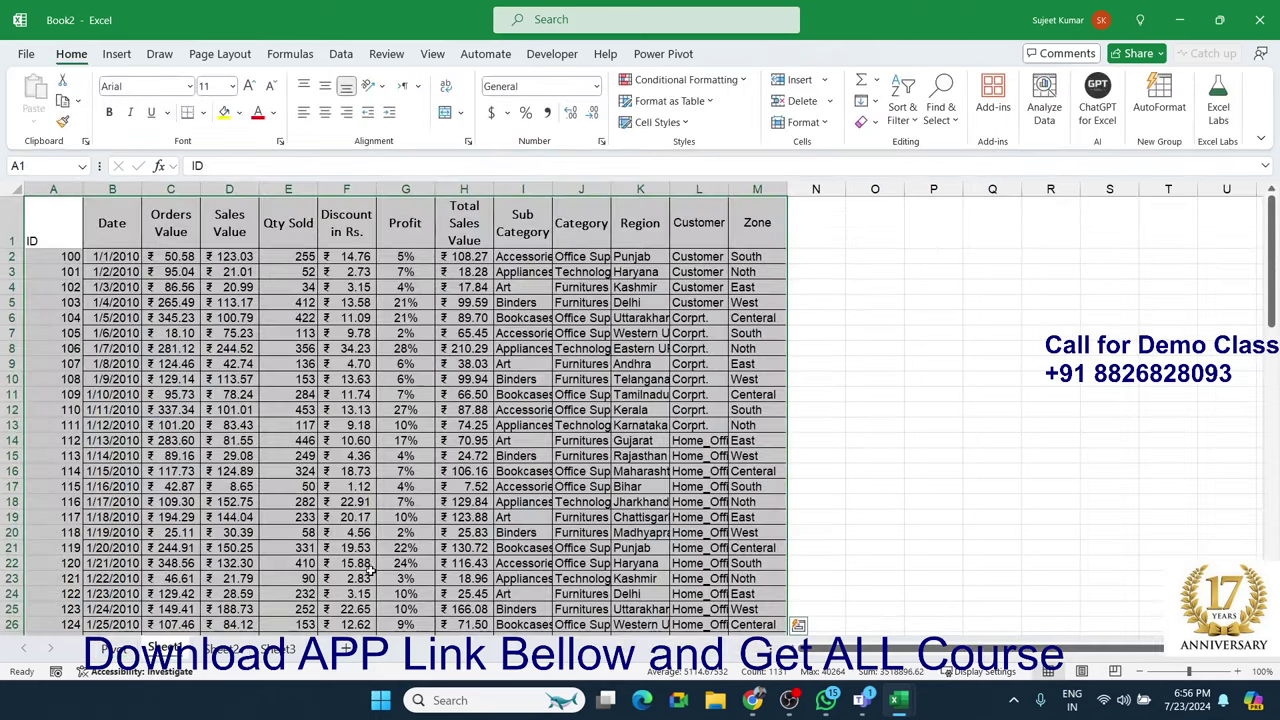
left_click_drag(298, 257, 300, 440)
left_click_drag(780, 251, 762, 412)
left_click(113, 649)
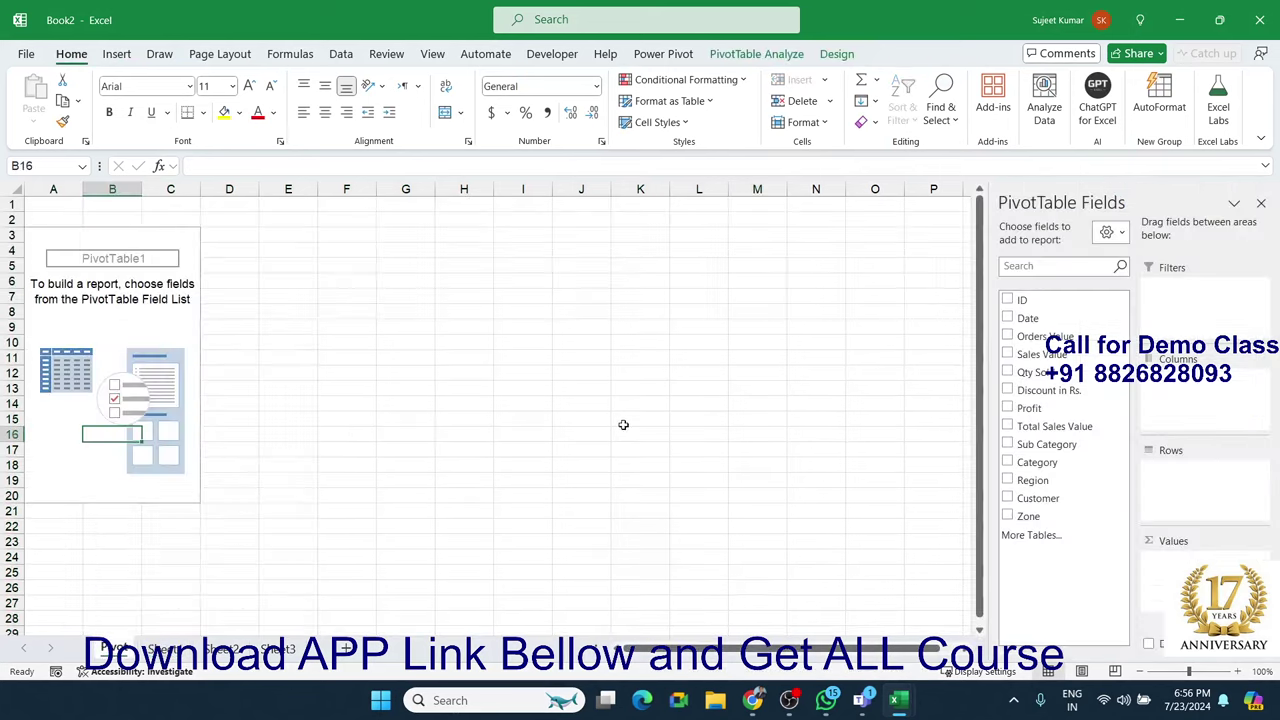
left_click_drag(1045, 378, 1210, 518)
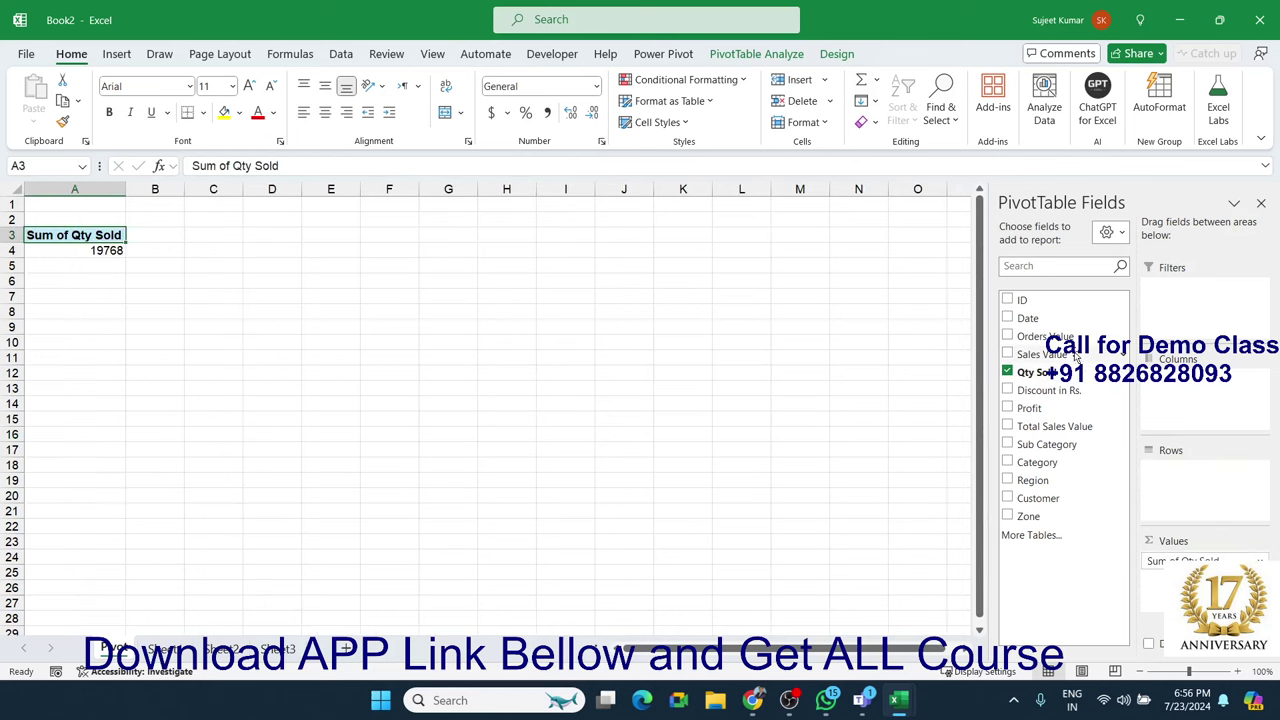
Add Zone to Rows and Total Sales Value to Values, totalling 19768 and 7033.08
left_click_drag(1030, 516, 1195, 505)
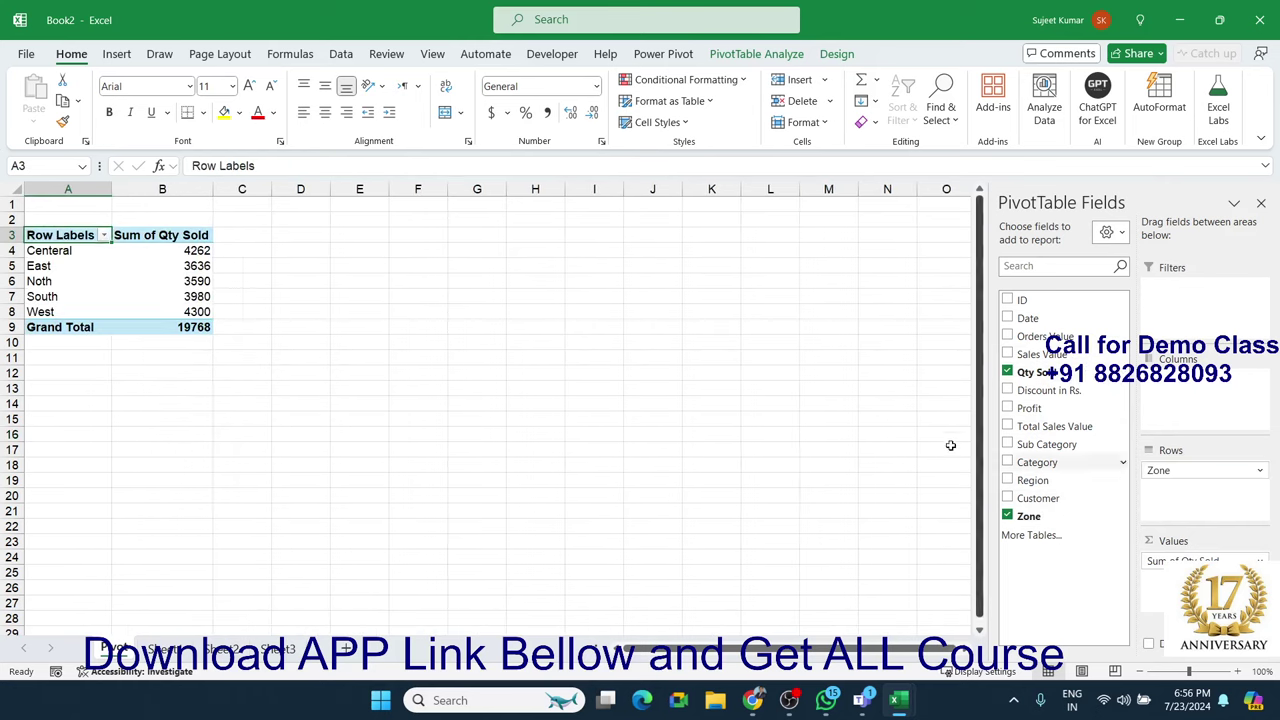
left_click(172, 280)
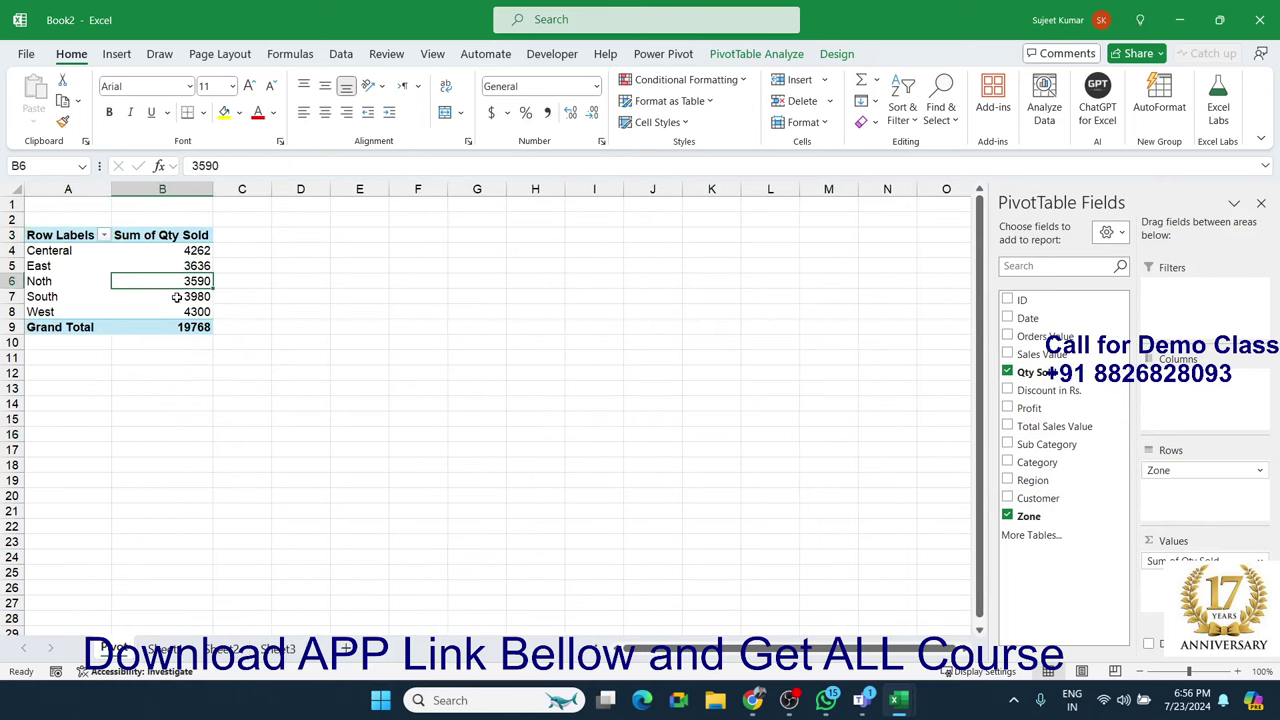
mouse_move(176, 299)
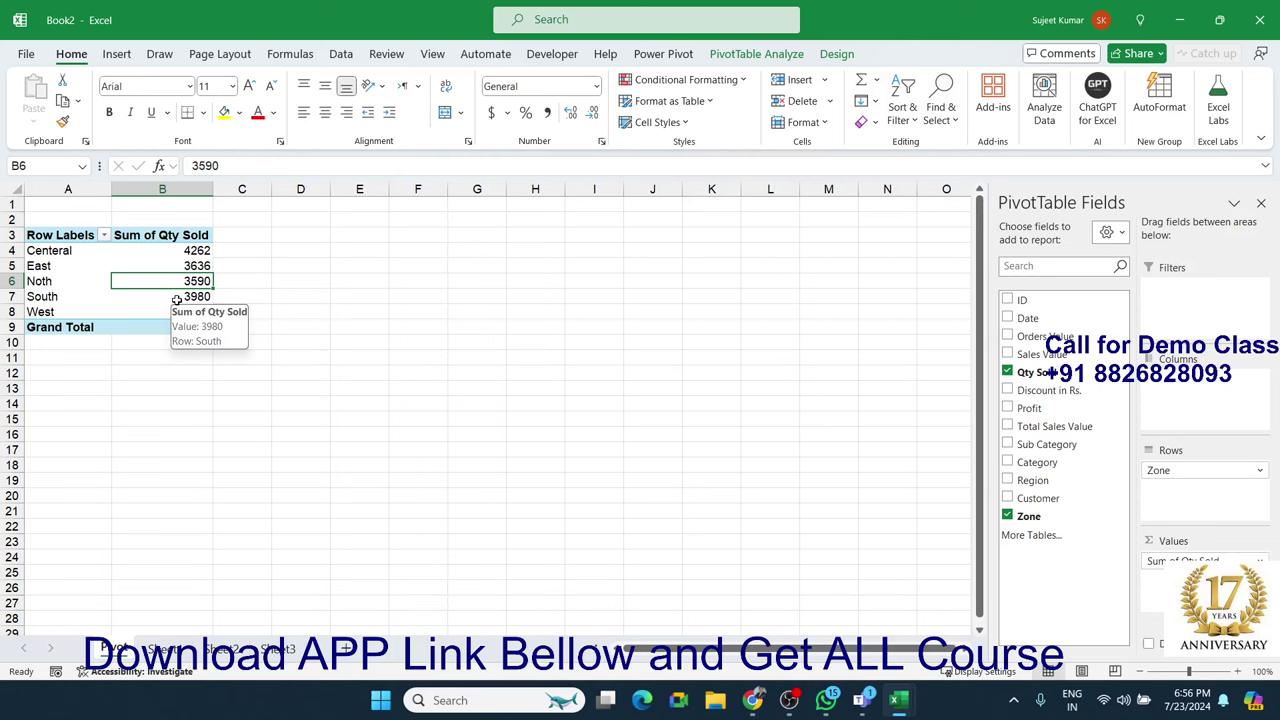
left_click_drag(1049, 428, 1062, 438)
left_click(1007, 426)
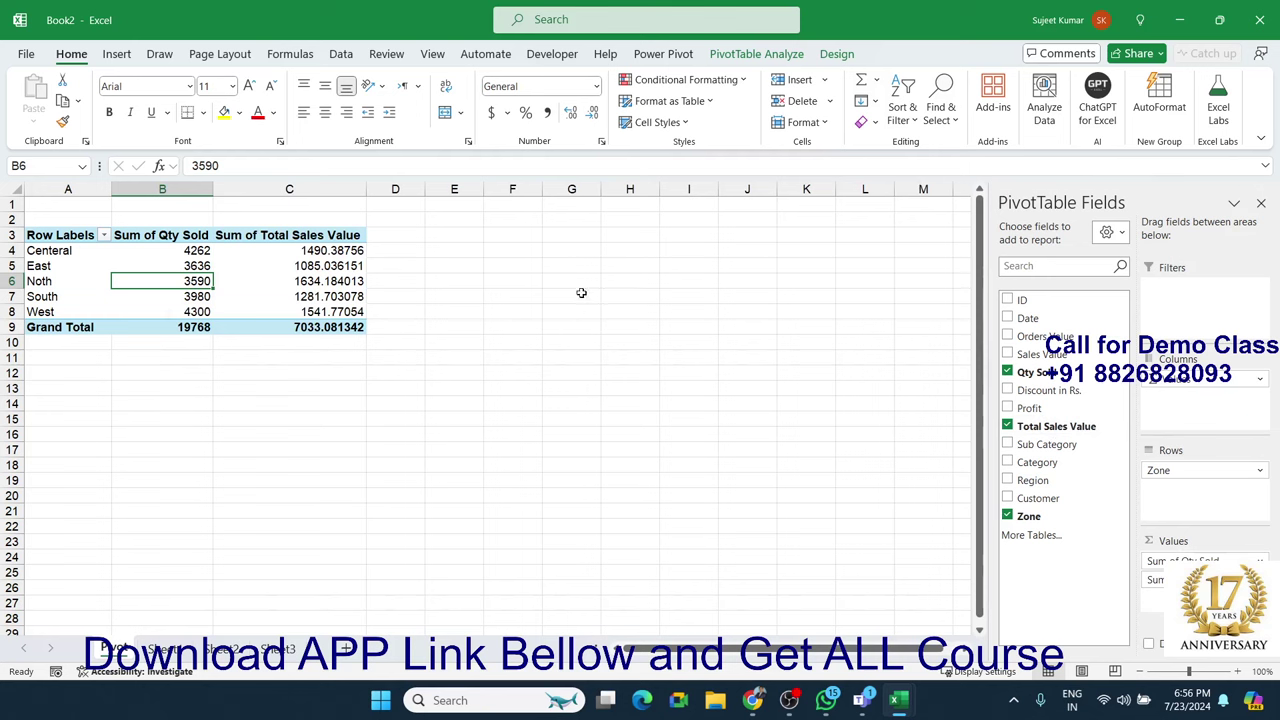
left_click(352, 268)
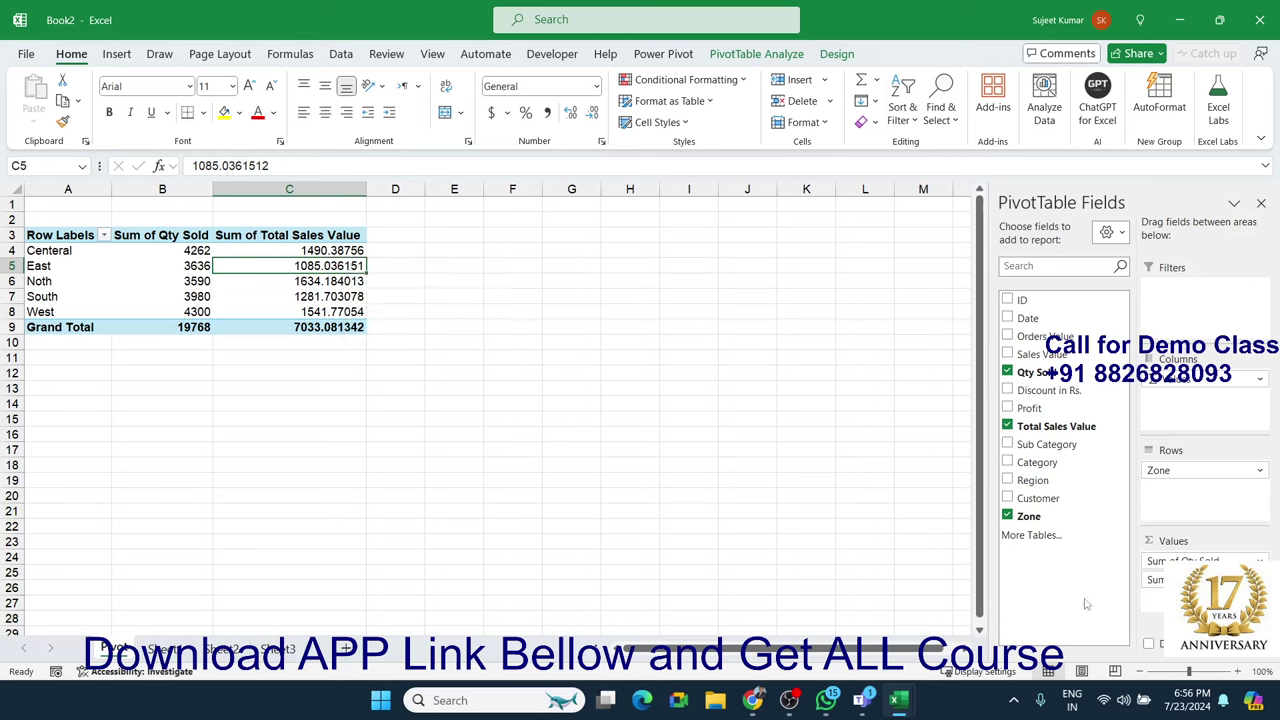
Insert a Clustered Column pivot chart and place it, slightly enlarged, beside the pivot table
left_click(116, 54)
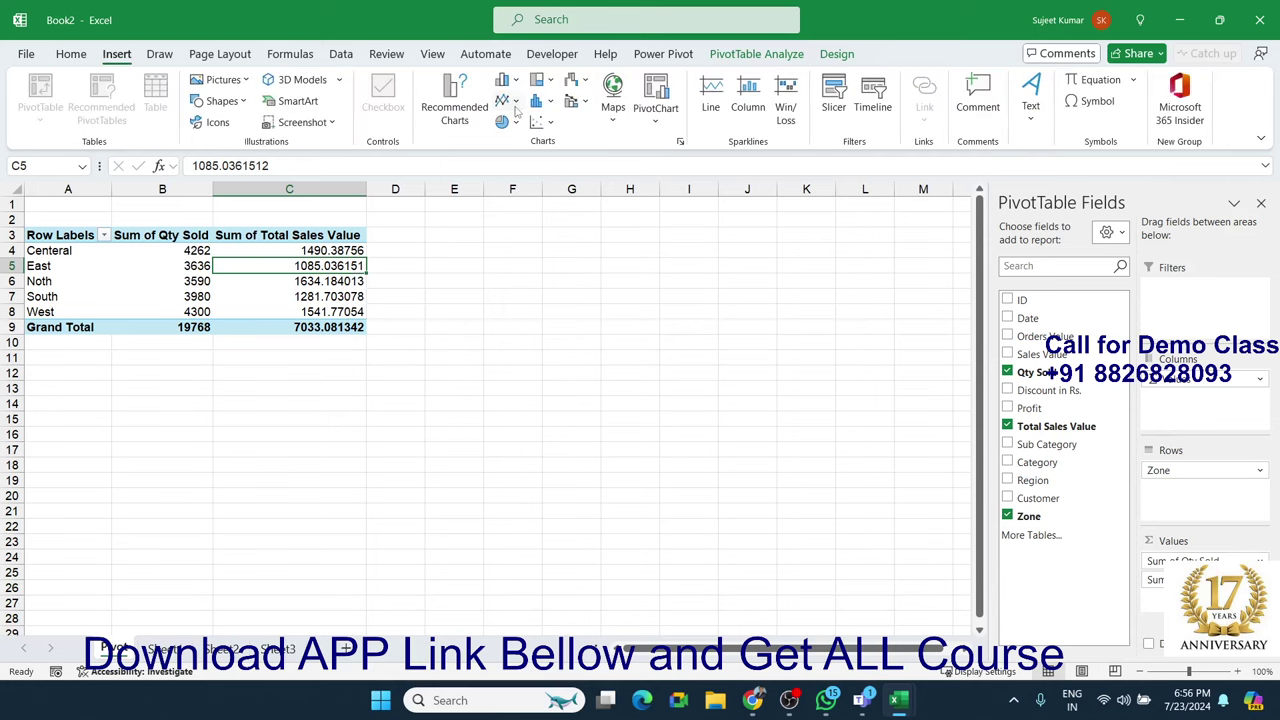
left_click(507, 84)
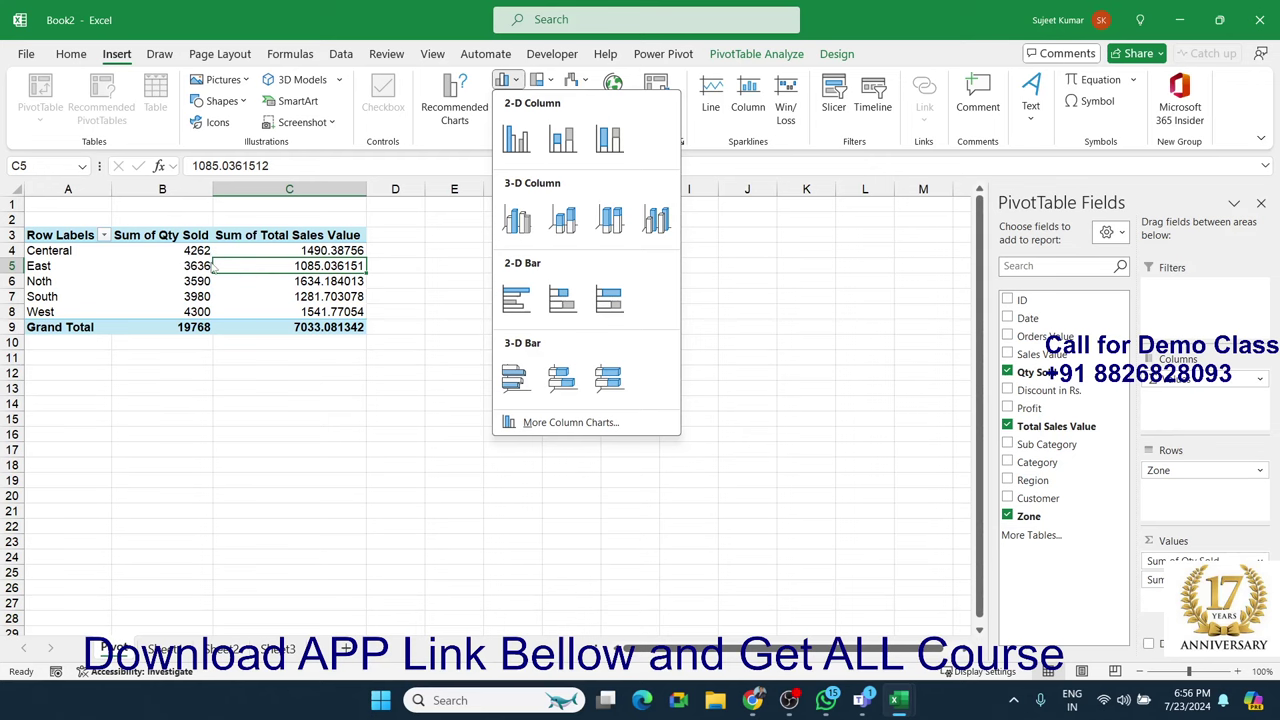
left_click(516, 138)
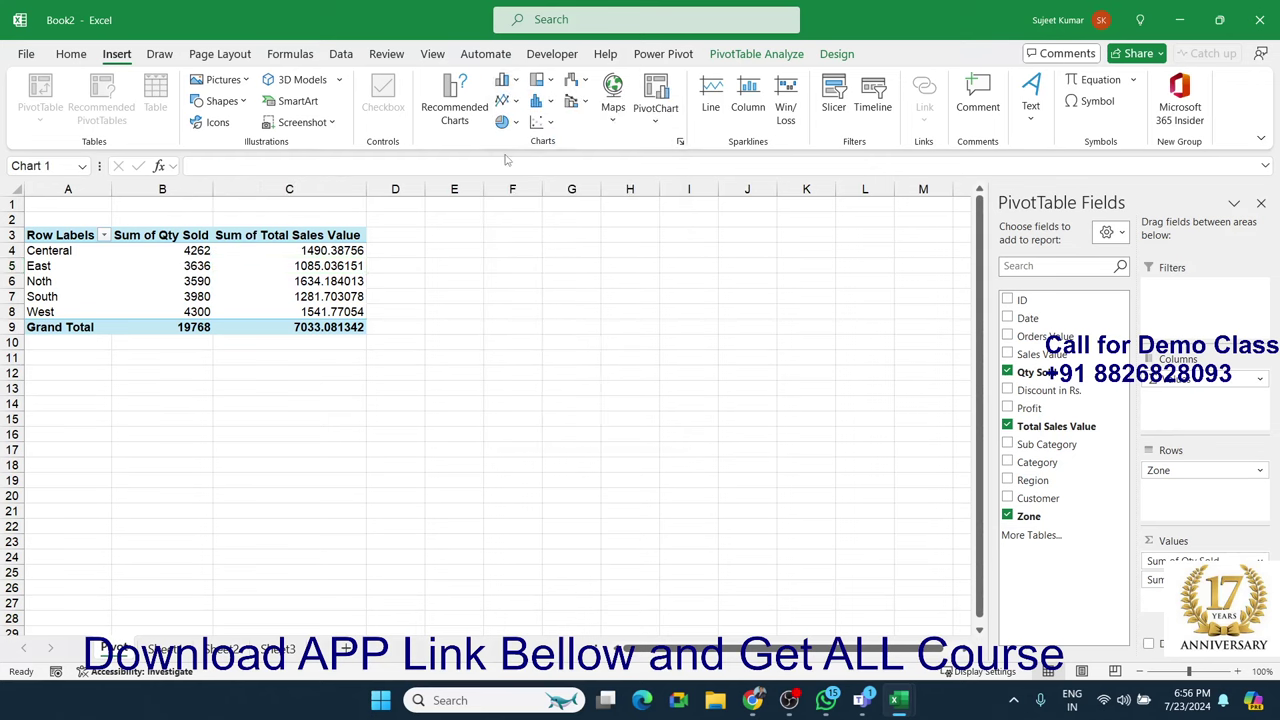
left_click_drag(566, 314, 698, 253)
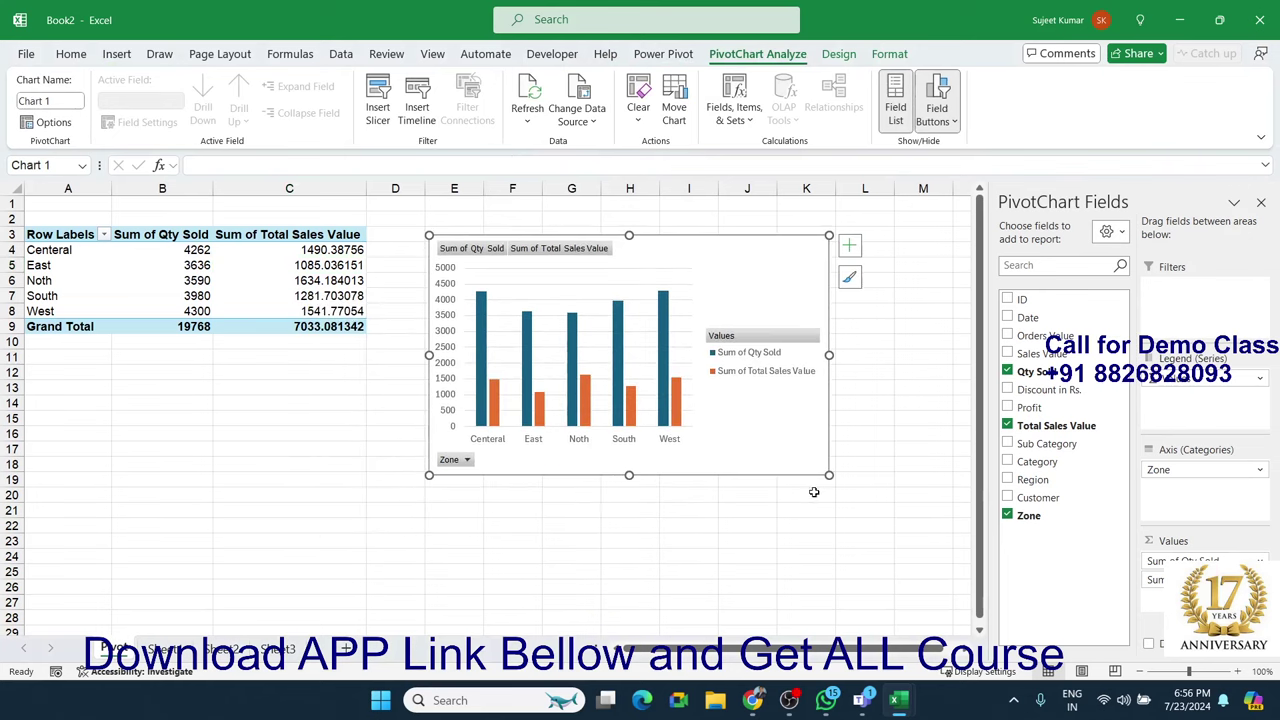
left_click_drag(829, 476, 890, 501)
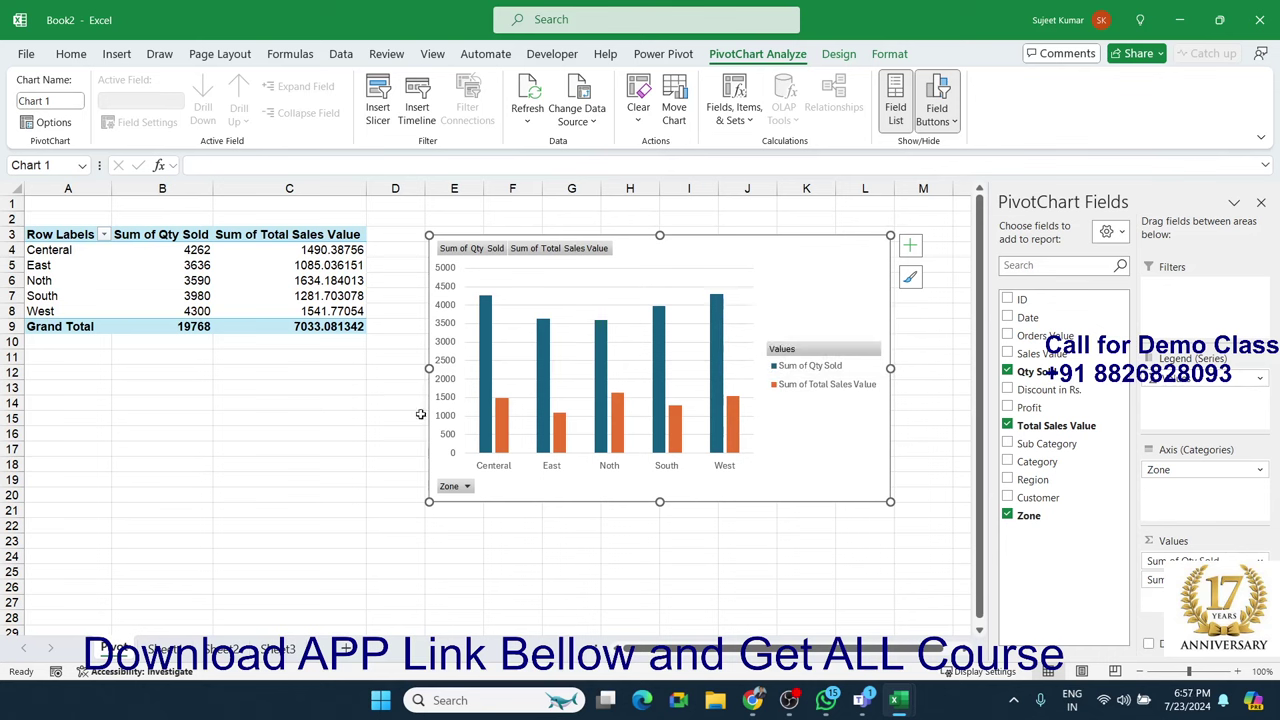
Select the zone labels and value columns of the pivot table and nudge the chart up-left
left_click_drag(197, 251, 195, 312)
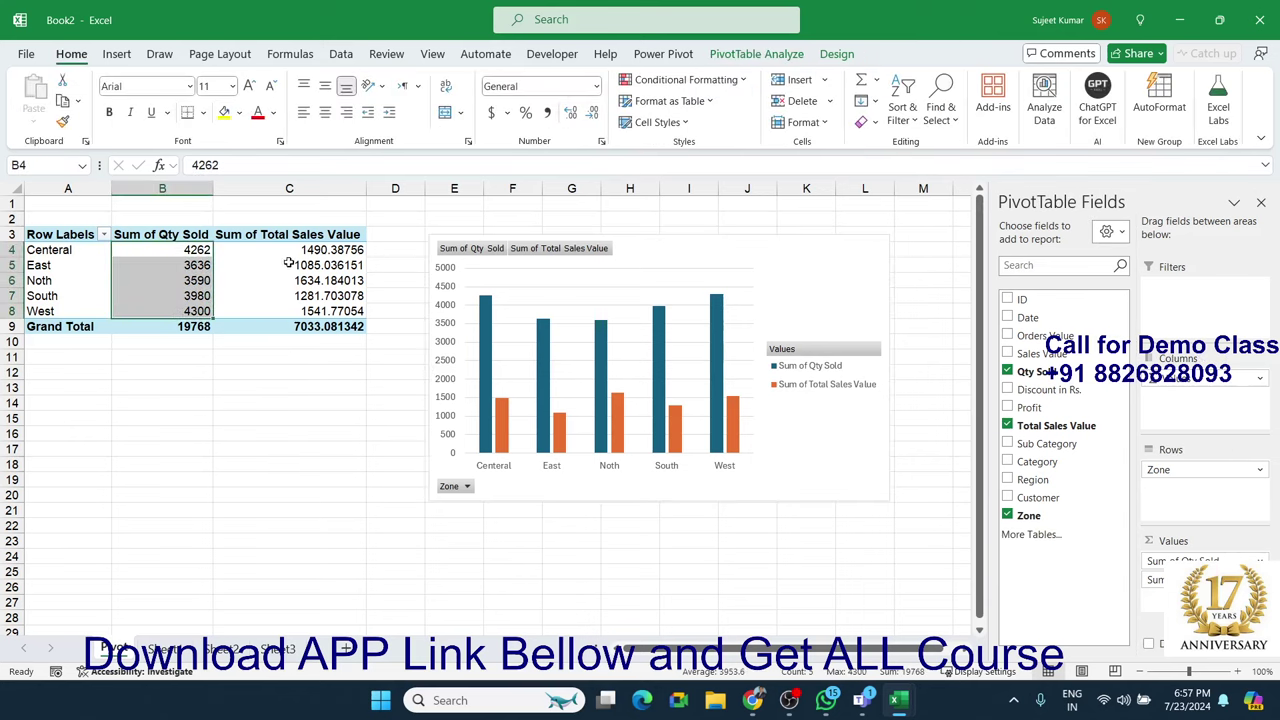
left_click_drag(300, 265, 300, 328)
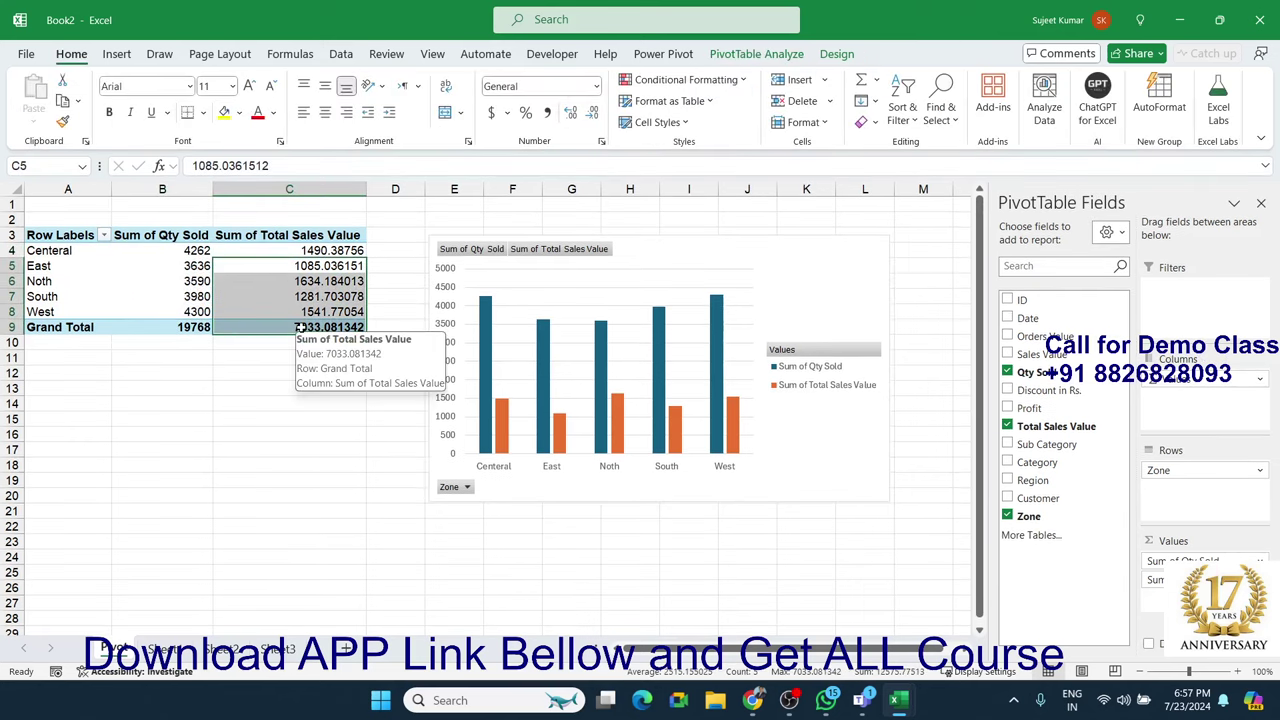
mouse_move(488, 303)
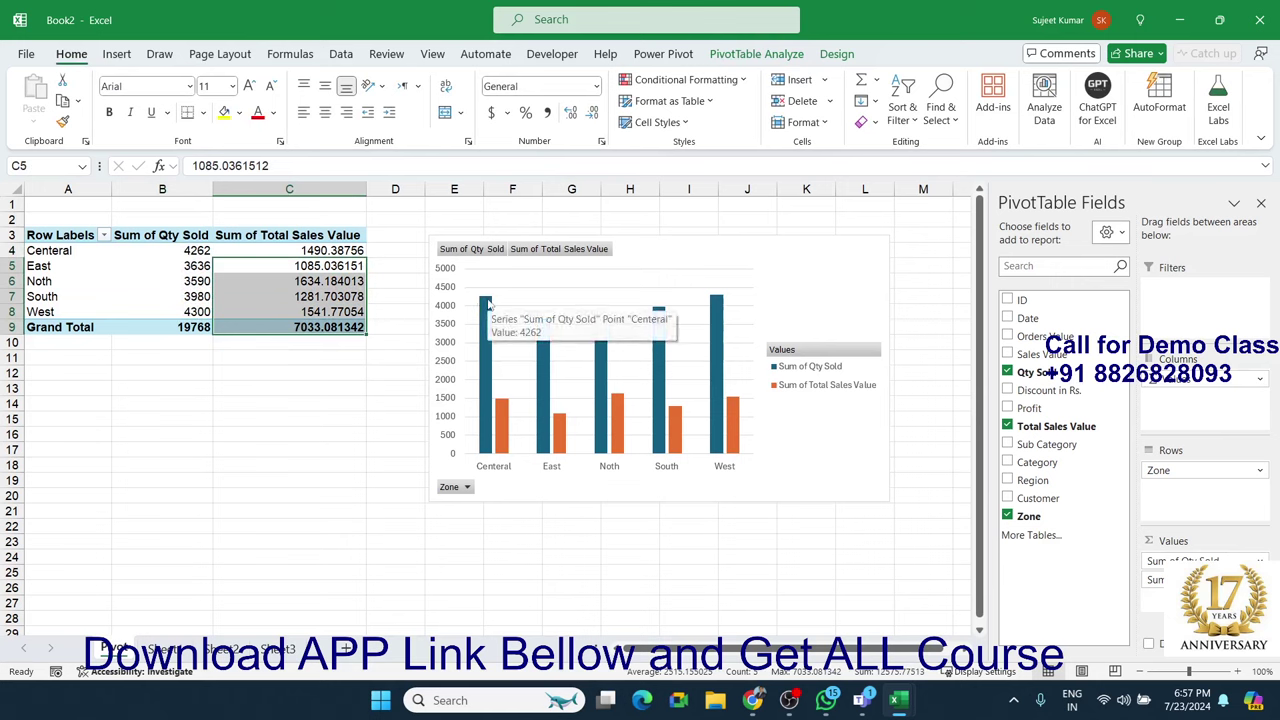
left_click_drag(812, 292, 802, 262)
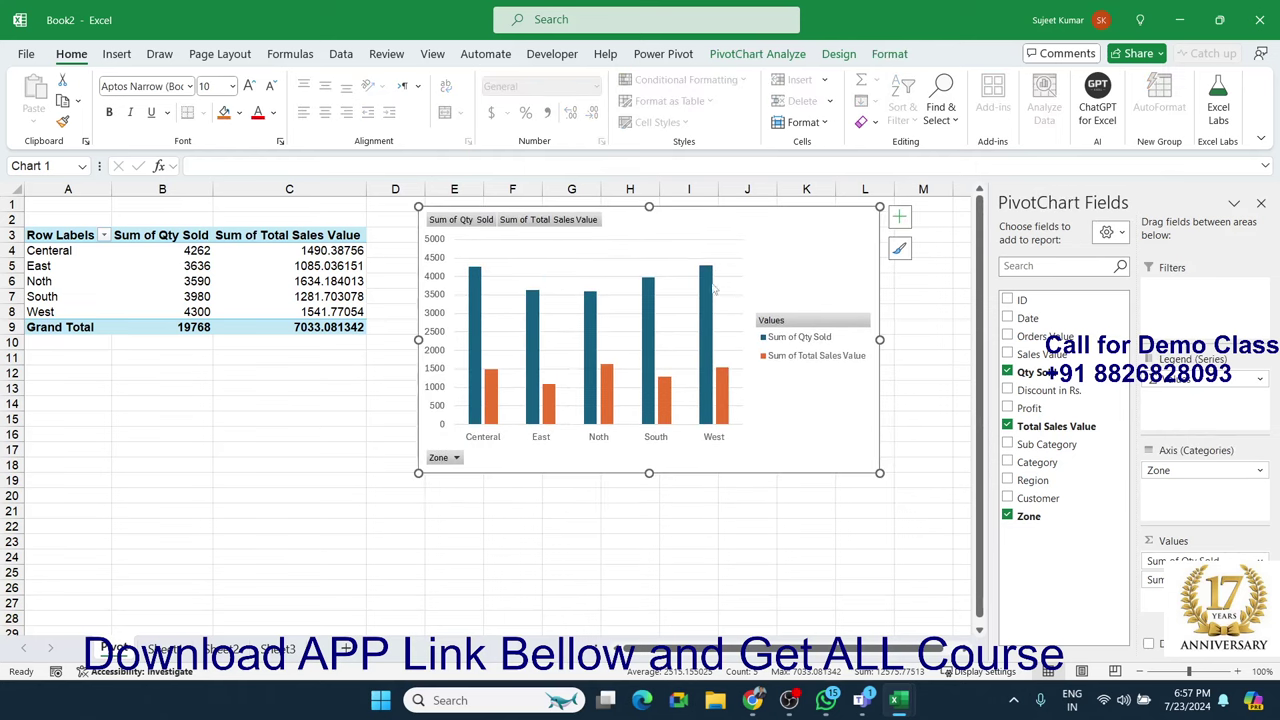
left_click_drag(66, 238, 150, 311)
left_click_drag(66, 240, 66, 308)
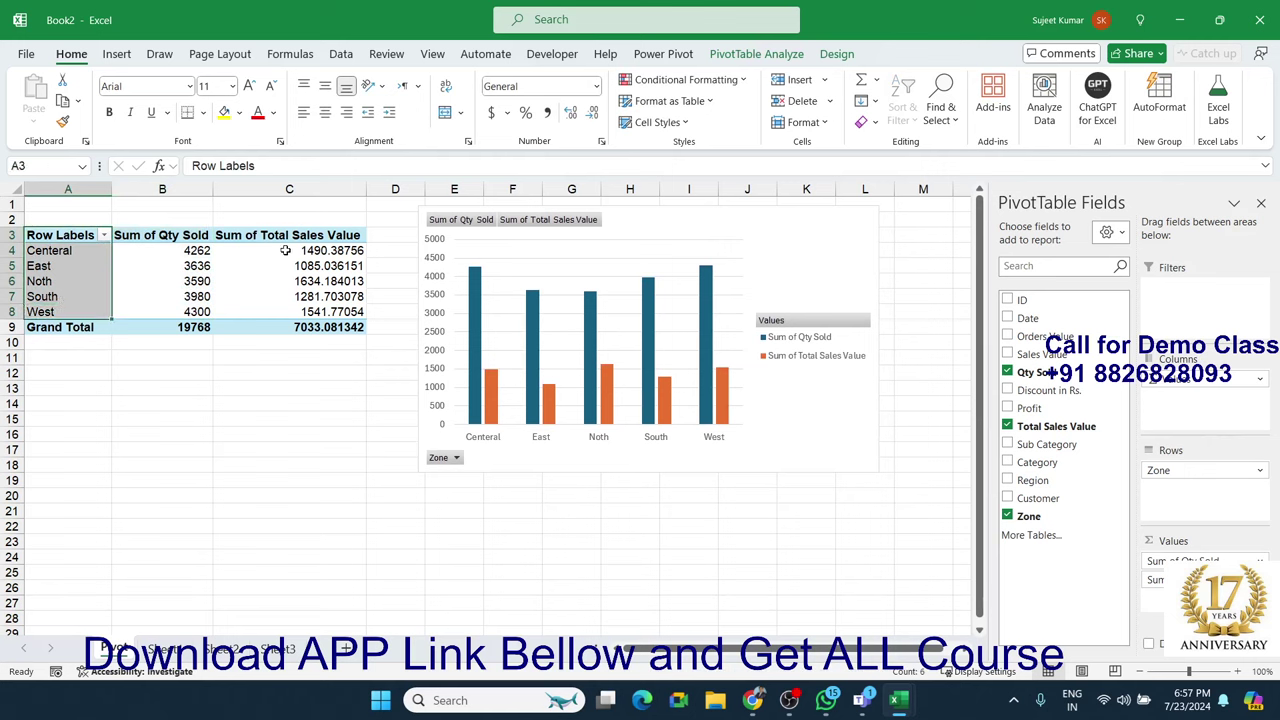
left_click_drag(290, 237, 298, 311)
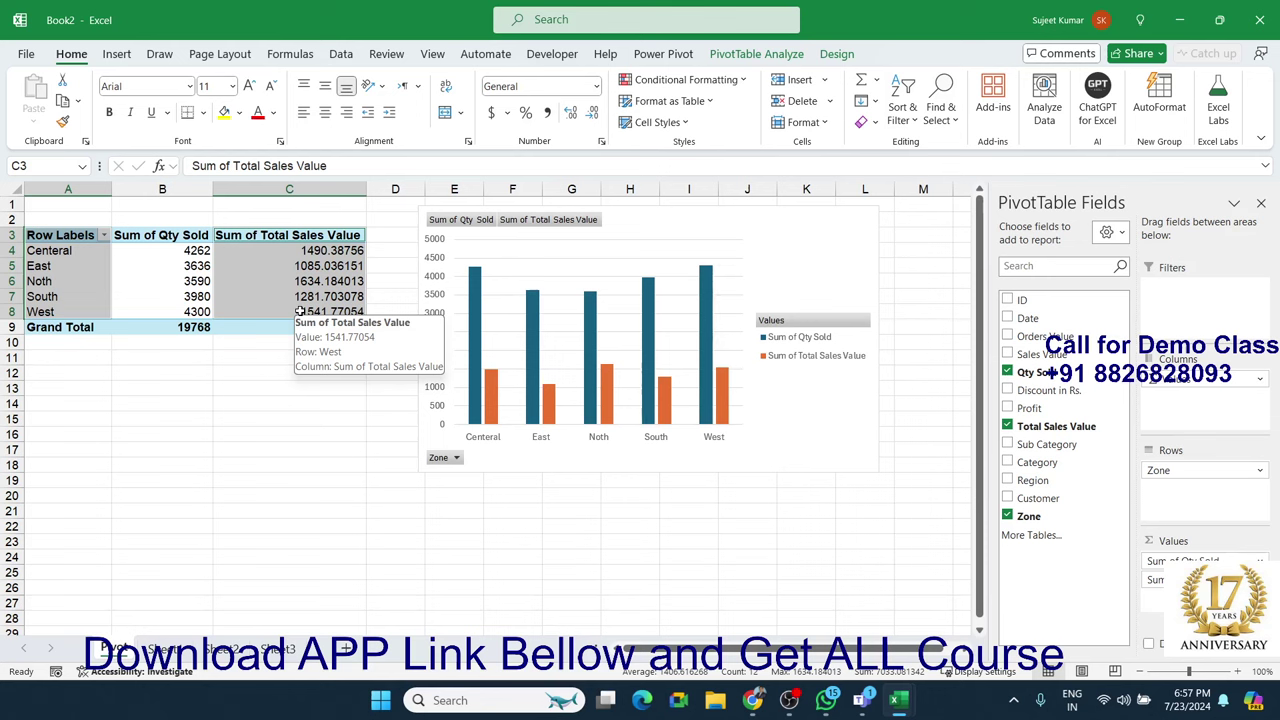
Delete the pivot chart from the Pivot sheet
left_click(832, 430)
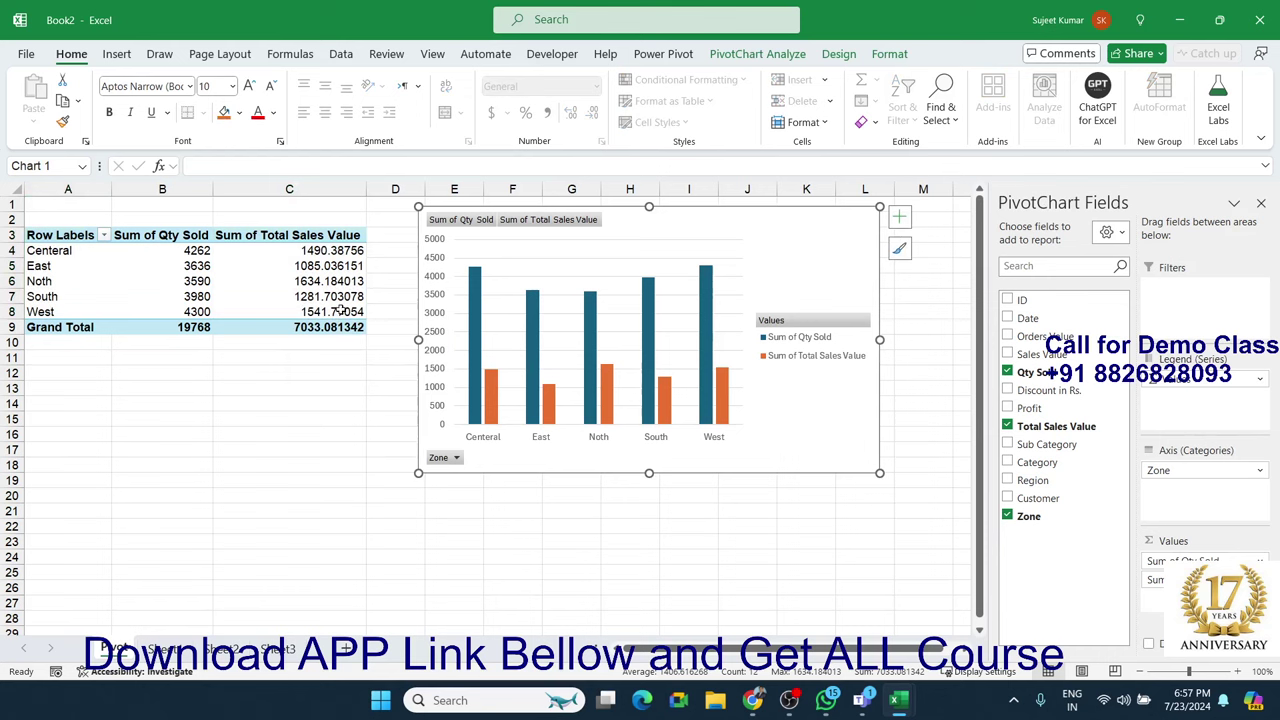
mouse_move(341, 312)
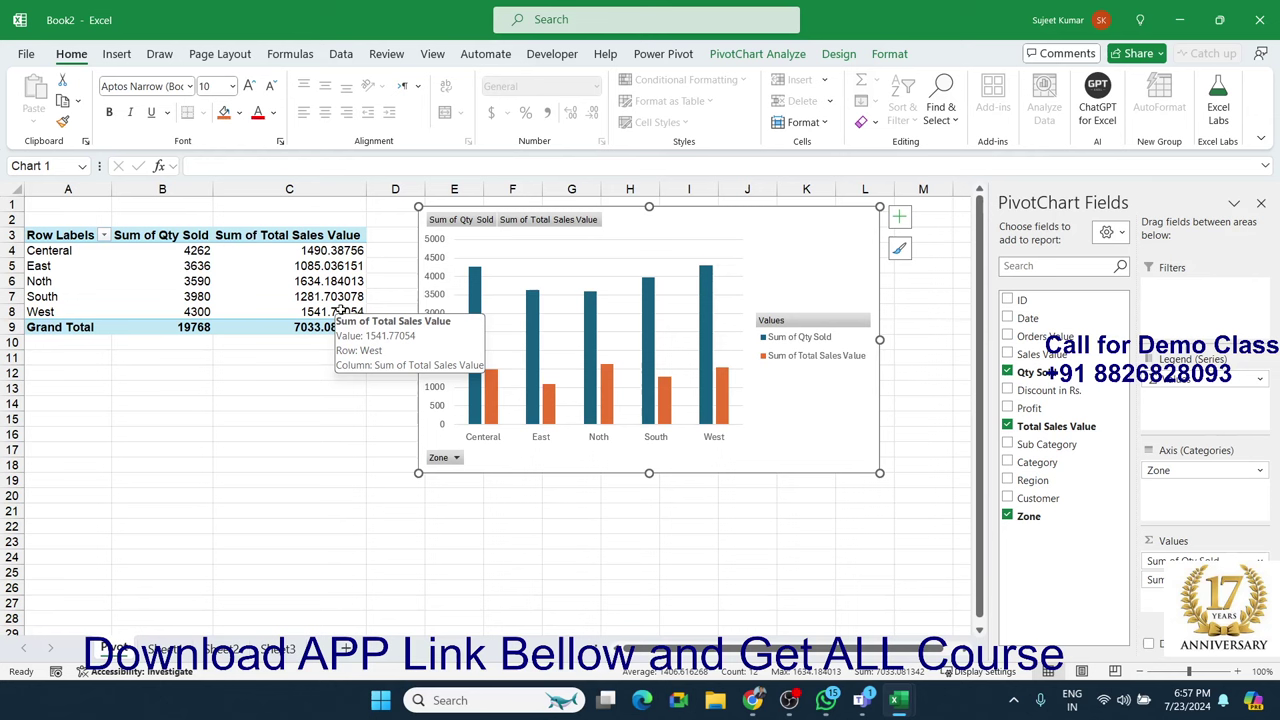
left_click(179, 238)
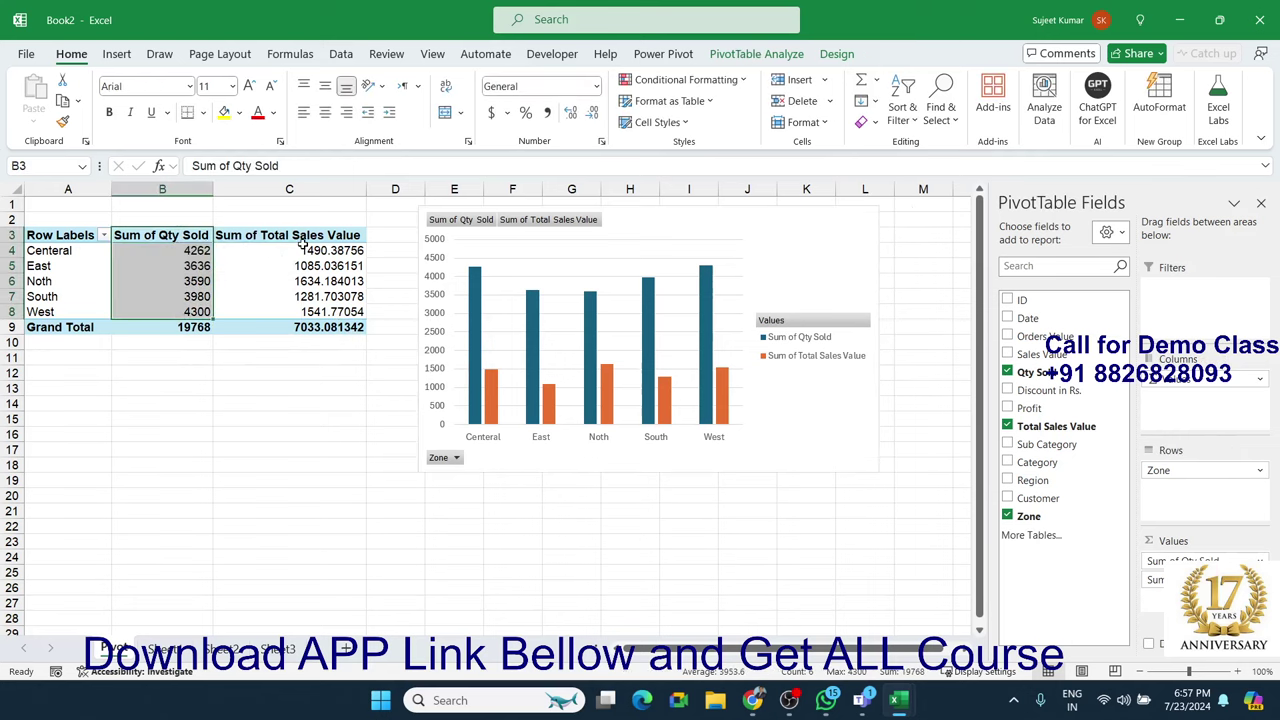
left_click_drag(302, 244, 305, 324)
left_click(848, 420)
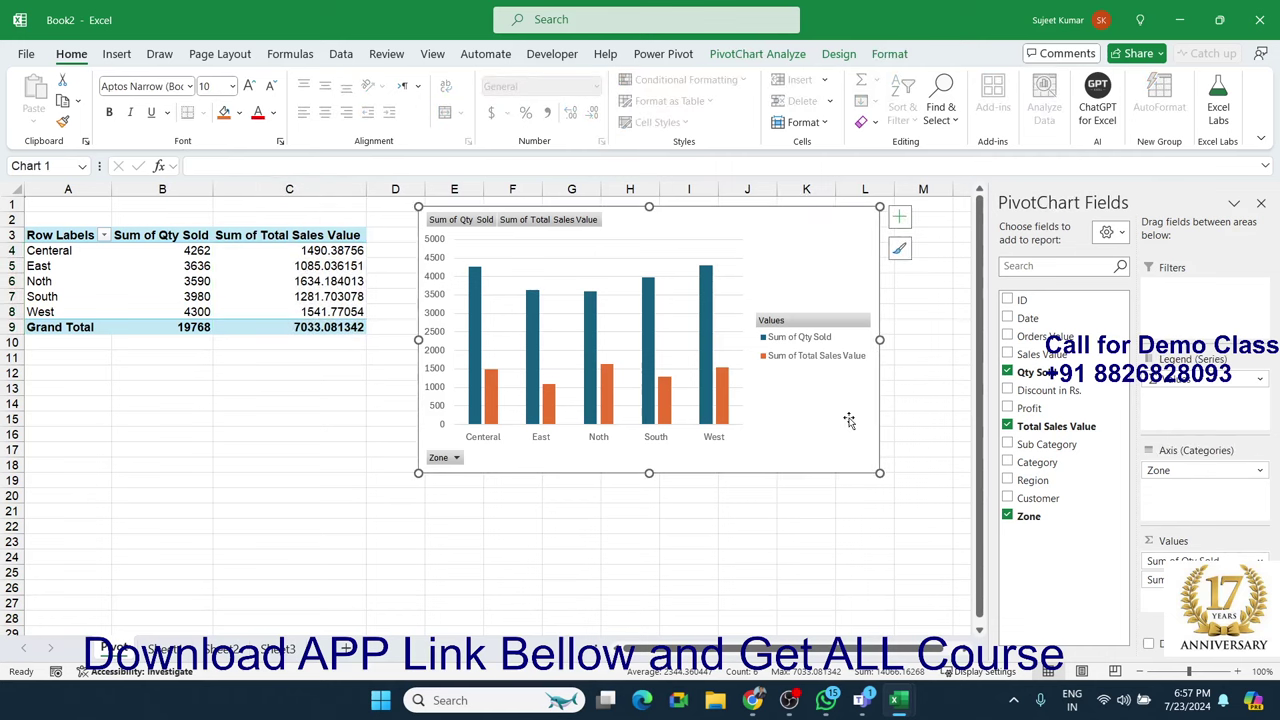
key("Delete")
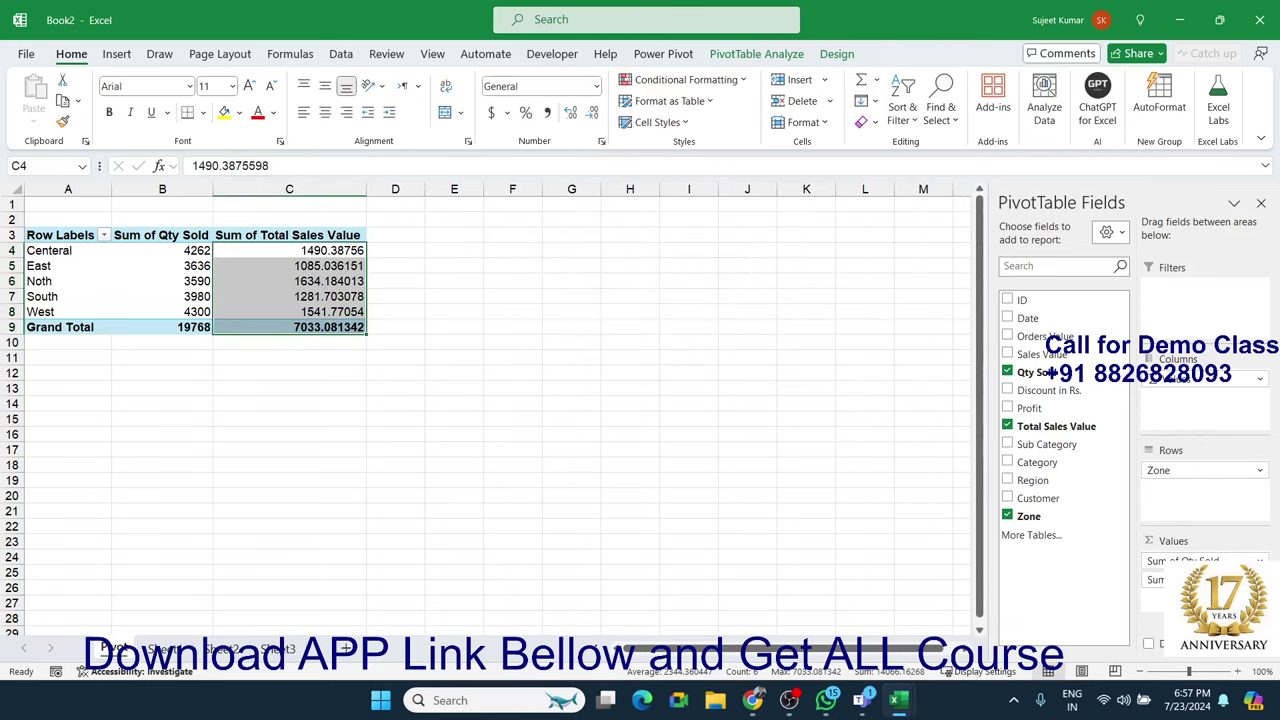
Remove Total Sales Value from Values and rename the headers to Zone and Qty
left_click_drag(1155, 580, 980, 362)
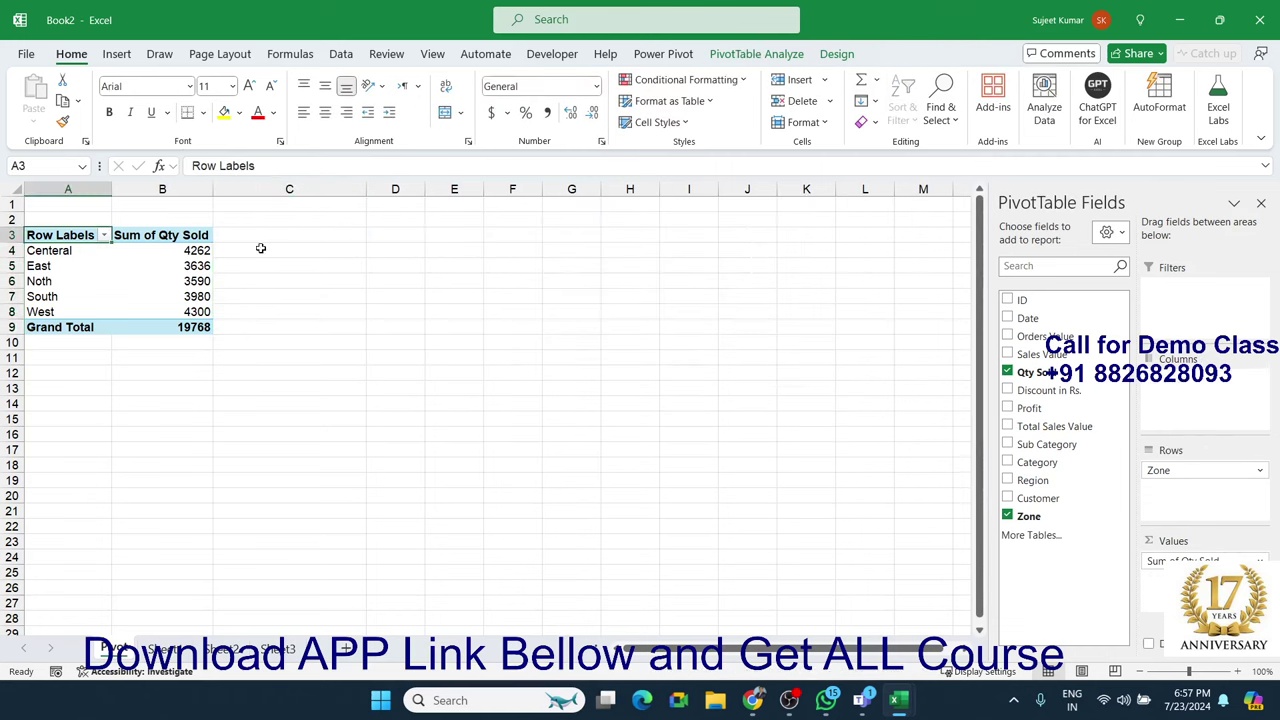
left_click(75, 284)
left_click(57, 240)
type("Zone")
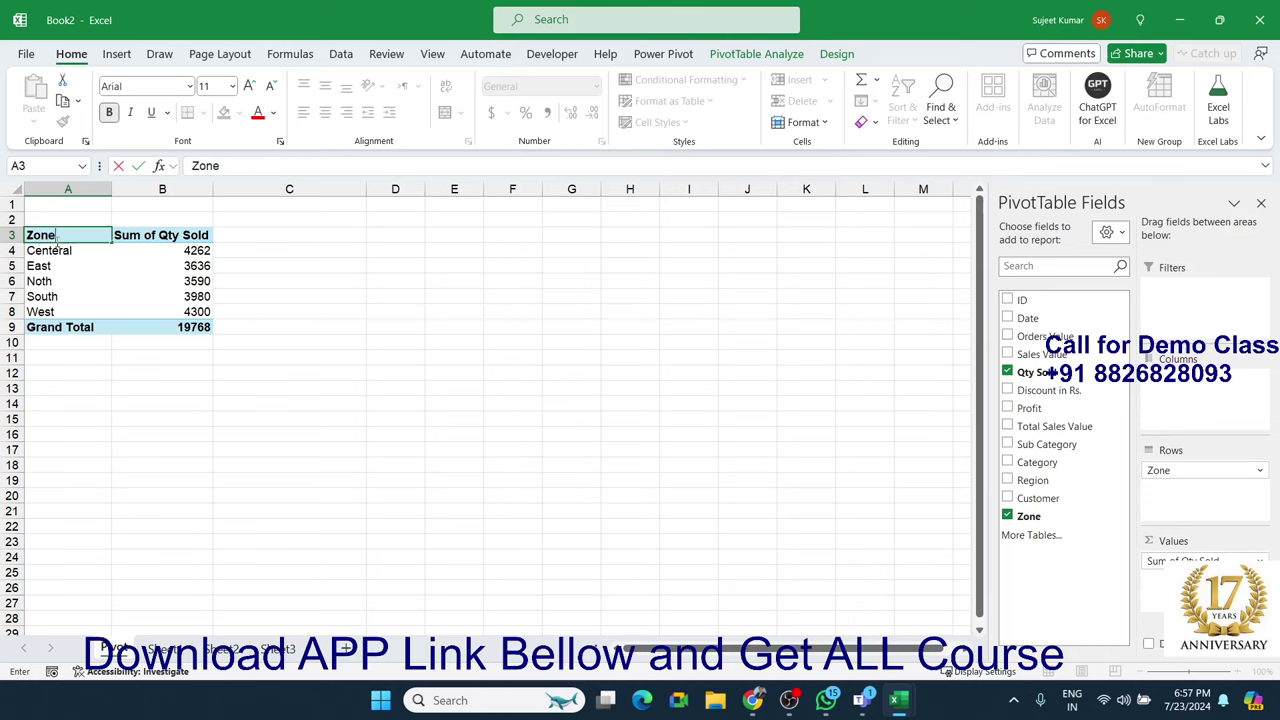
key("Tab")
type("Q")
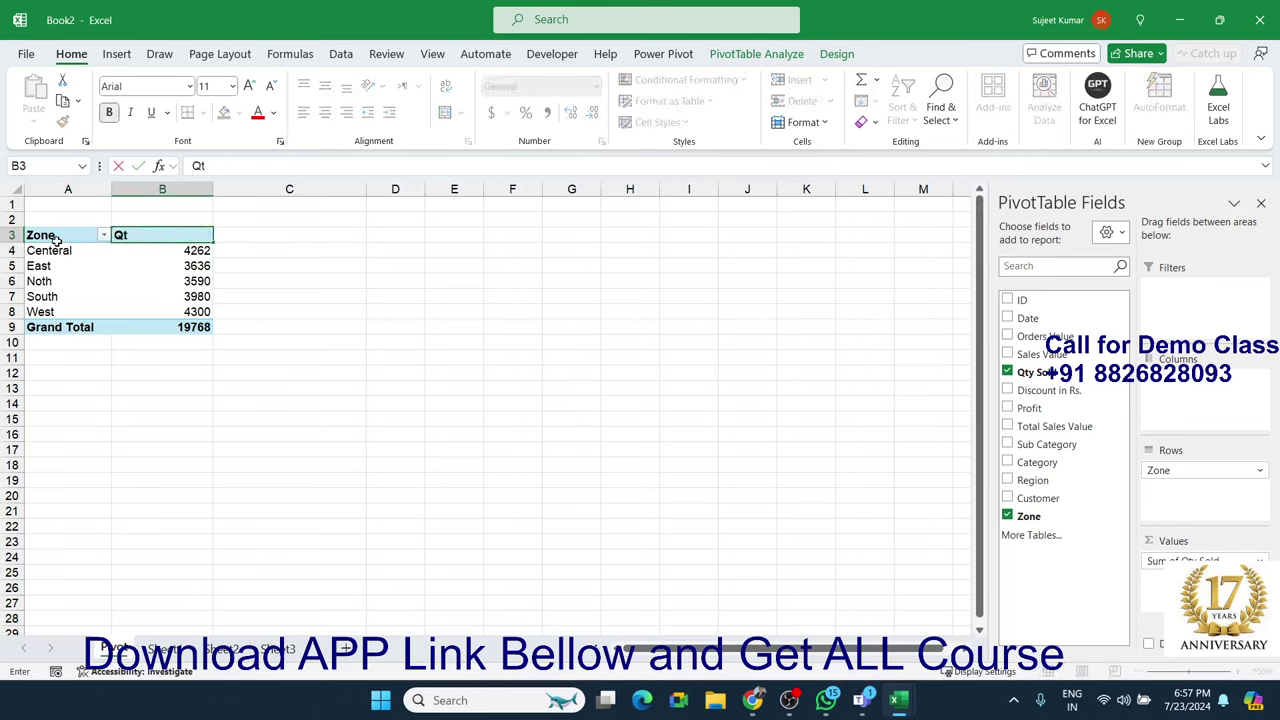
key("Return")
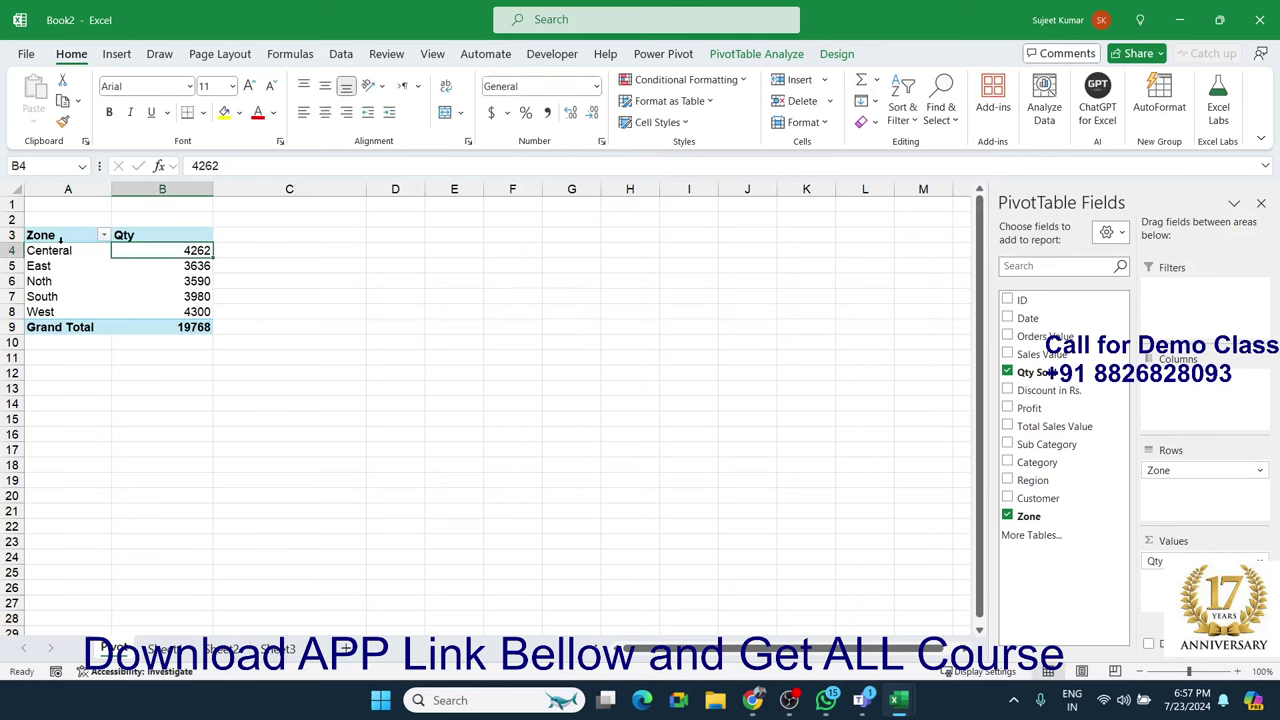
left_click_drag(449, 233, 514, 329)
left_click(466, 306)
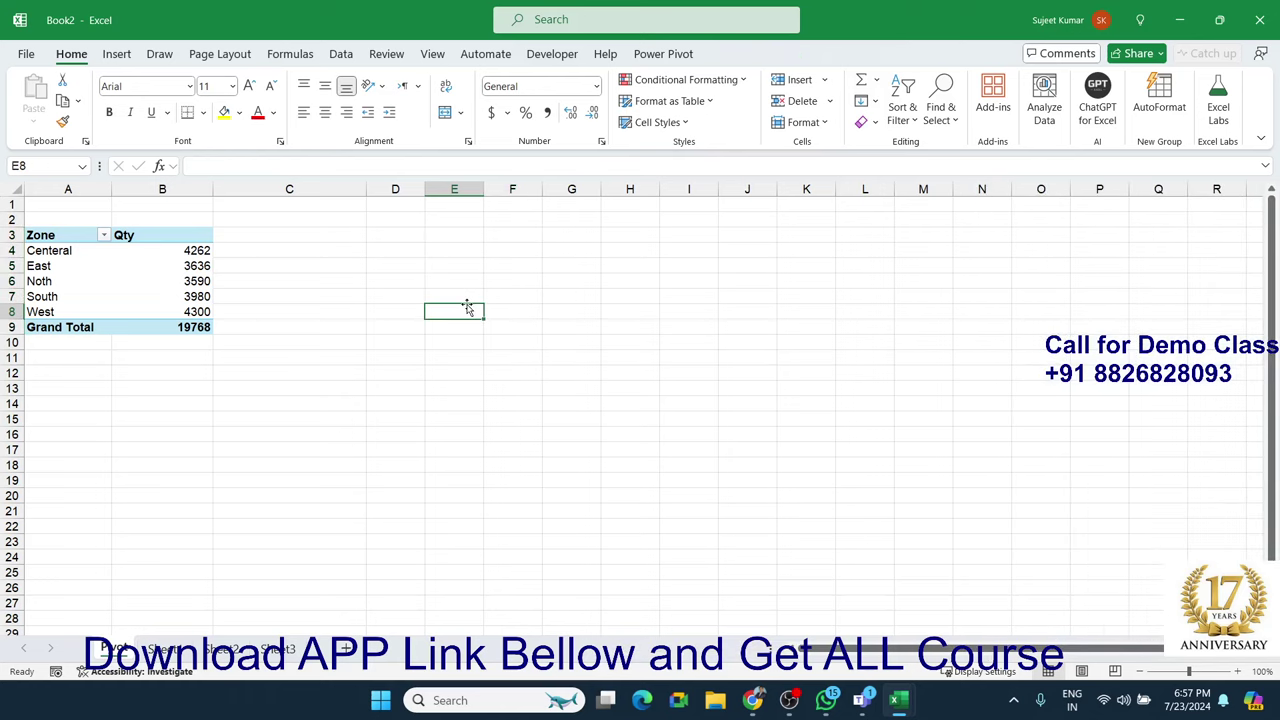
Create a second PivotTable from the Sheet1 data at Pivot!$E$3 on the existing sheet
left_click(165, 650)
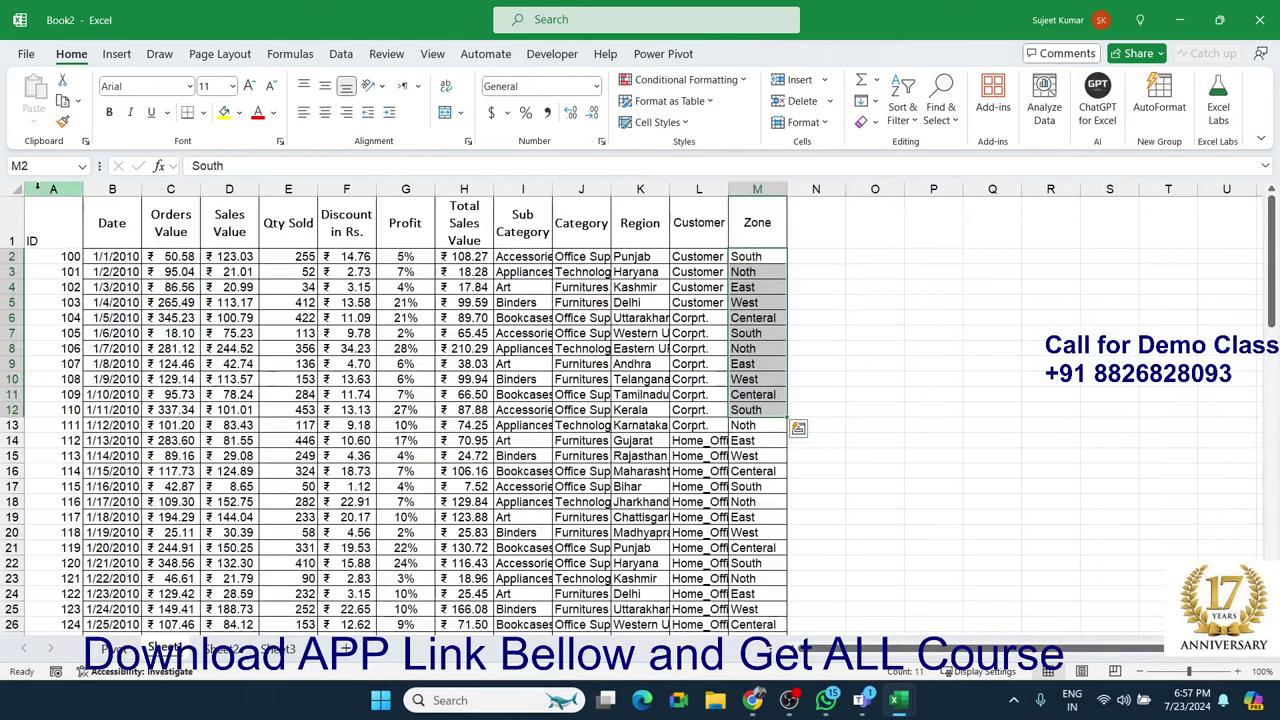
left_click(45, 228)
left_click(116, 54)
left_click(40, 88)
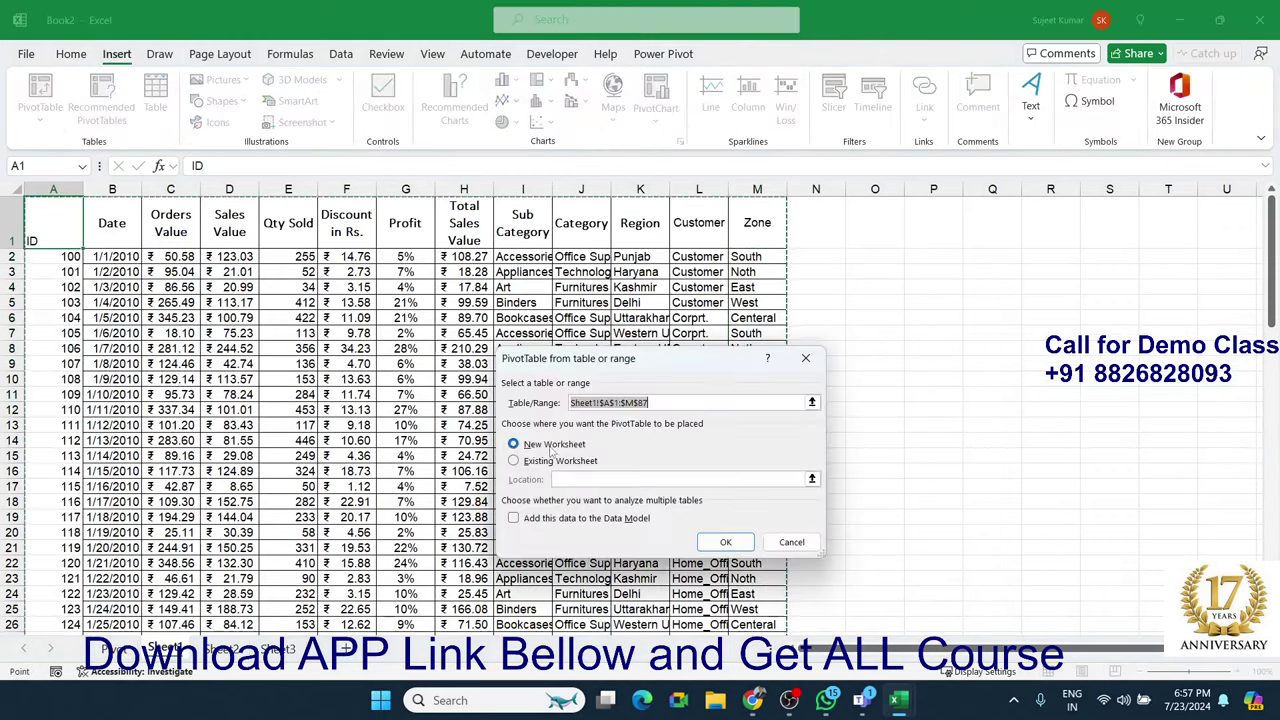
left_click(553, 461)
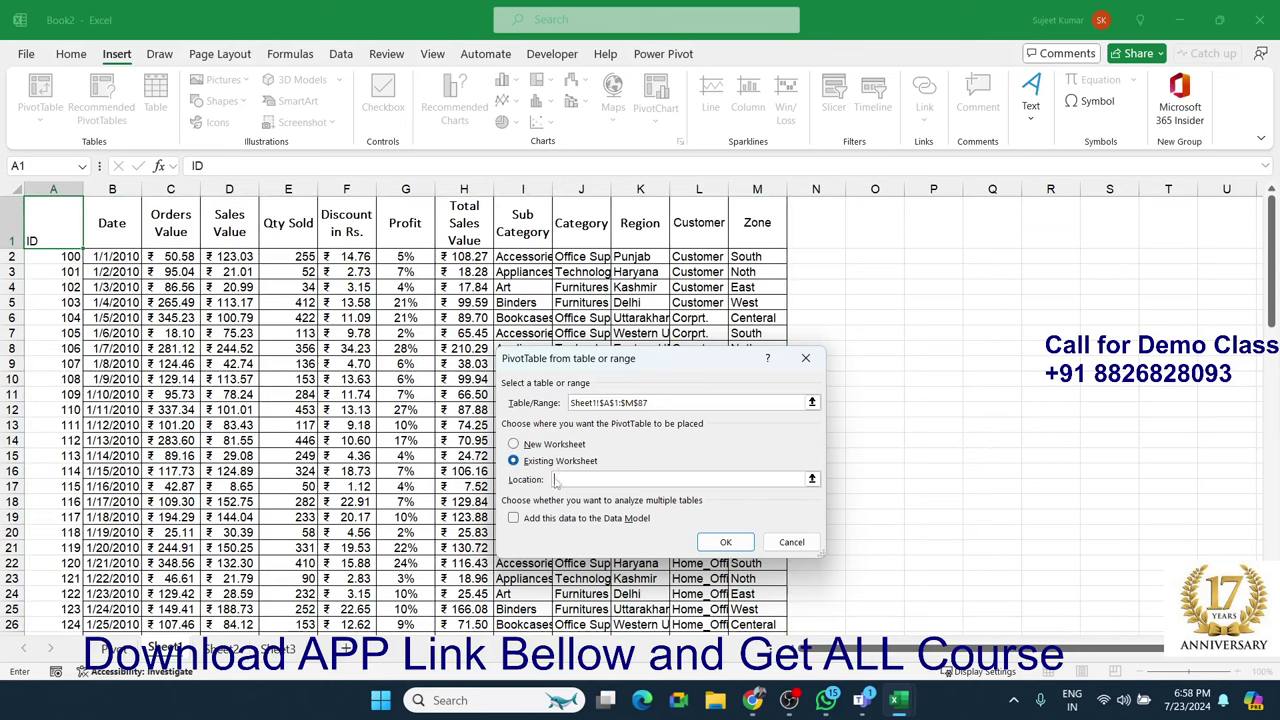
left_click(127, 657)
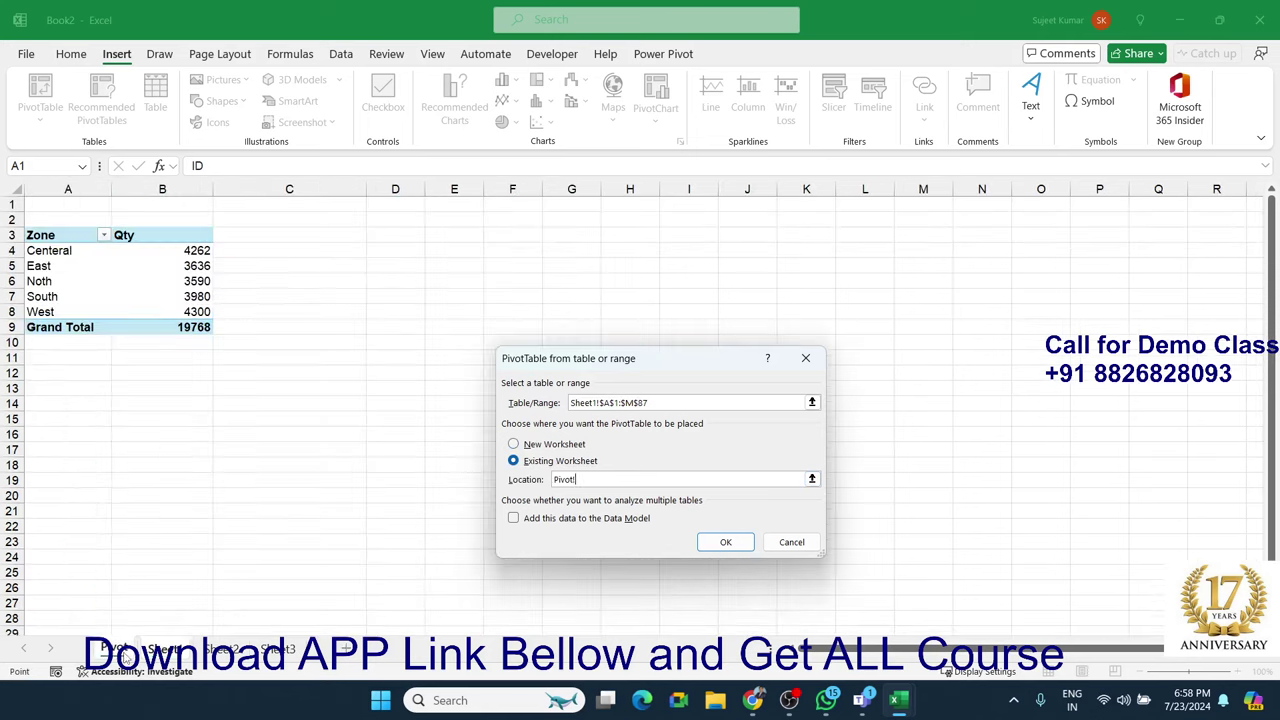
left_click(405, 238)
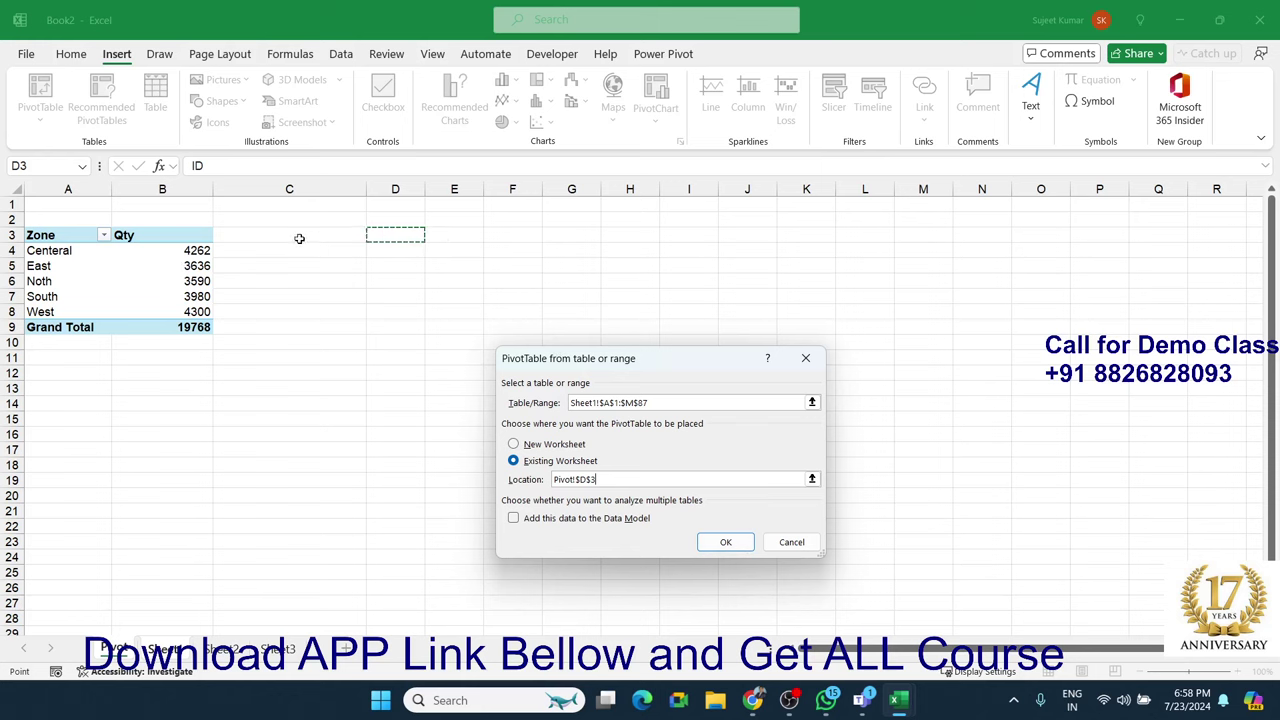
left_click(439, 232)
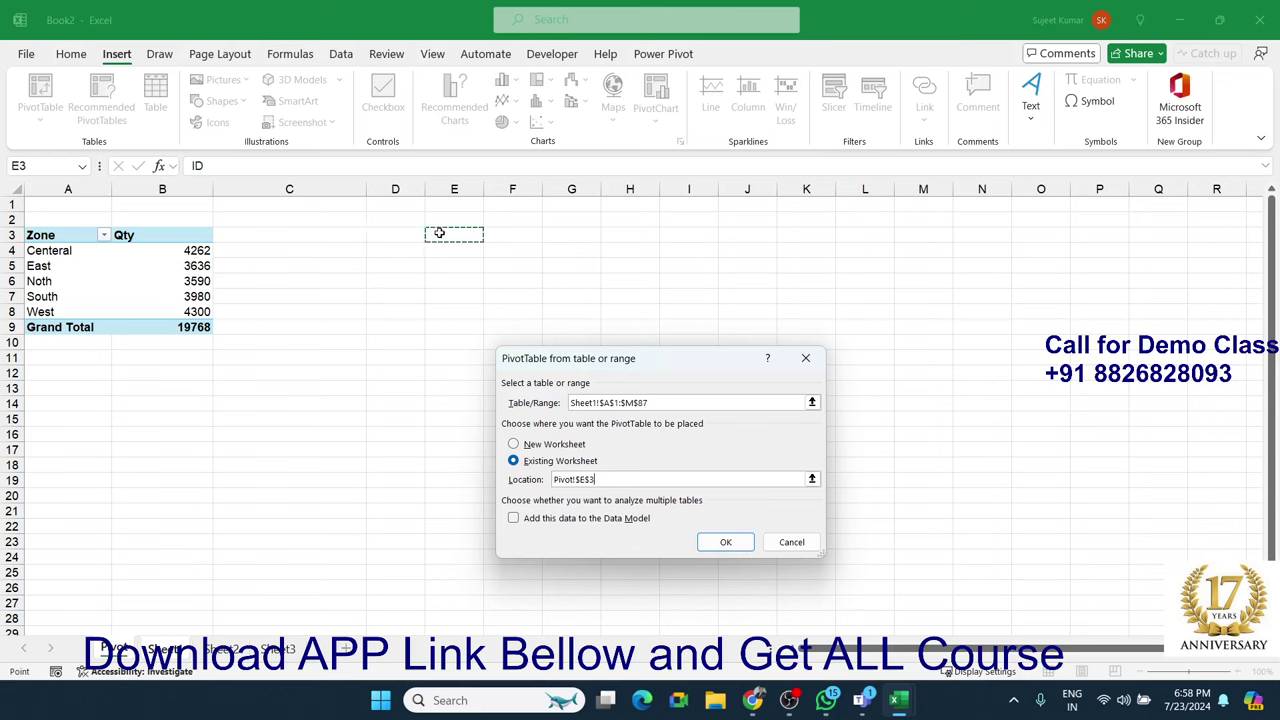
left_click(726, 542)
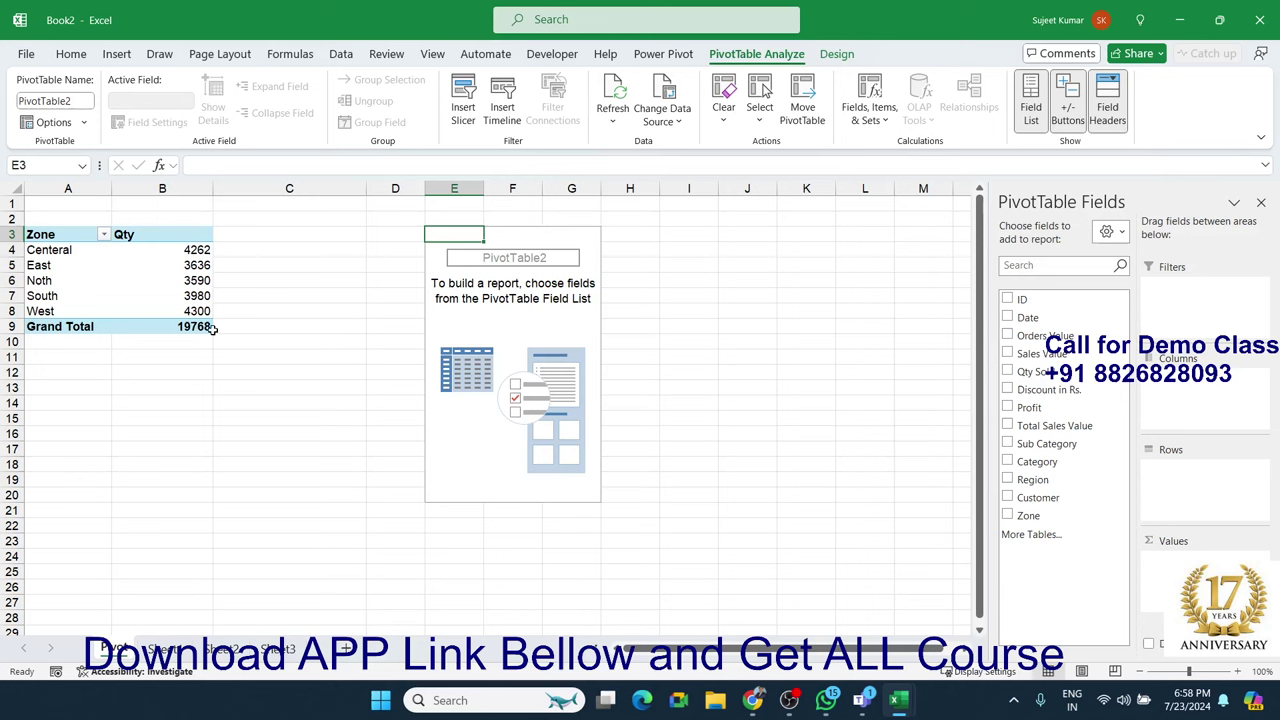
Add Zone to Rows and Total Sales Value to Values in the second pivot table
left_click(182, 281)
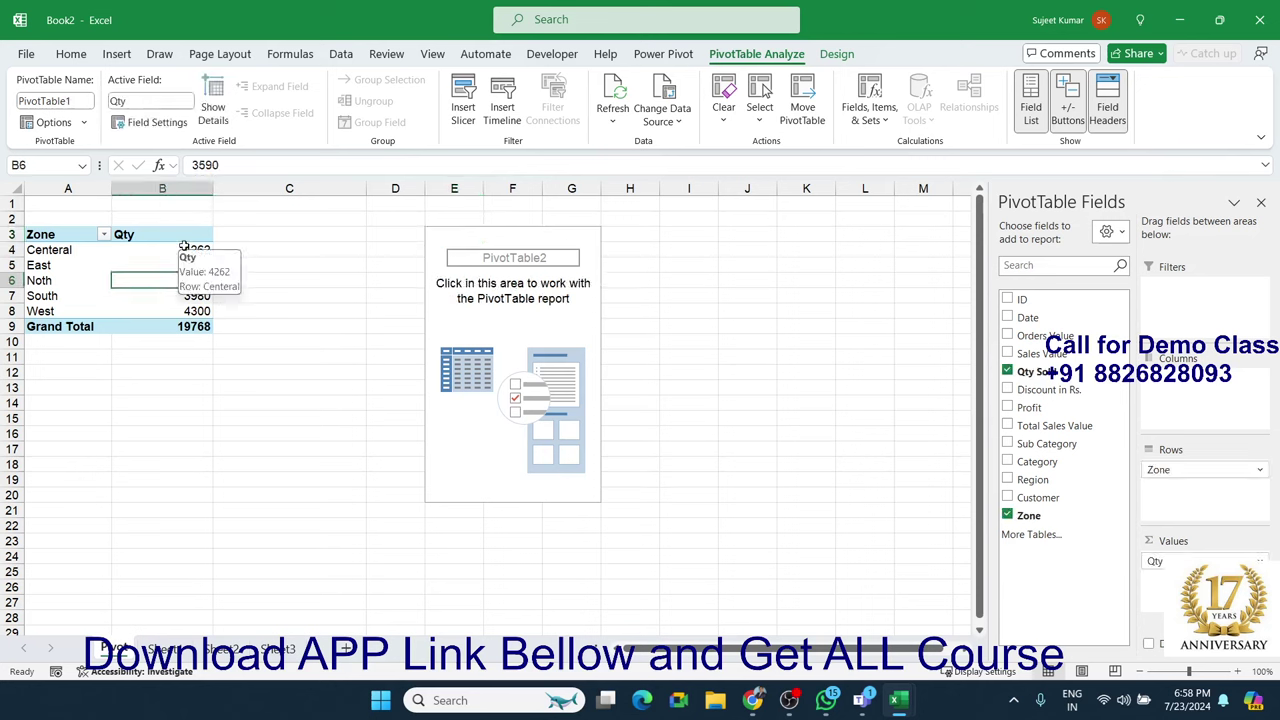
left_click_drag(197, 238, 478, 237)
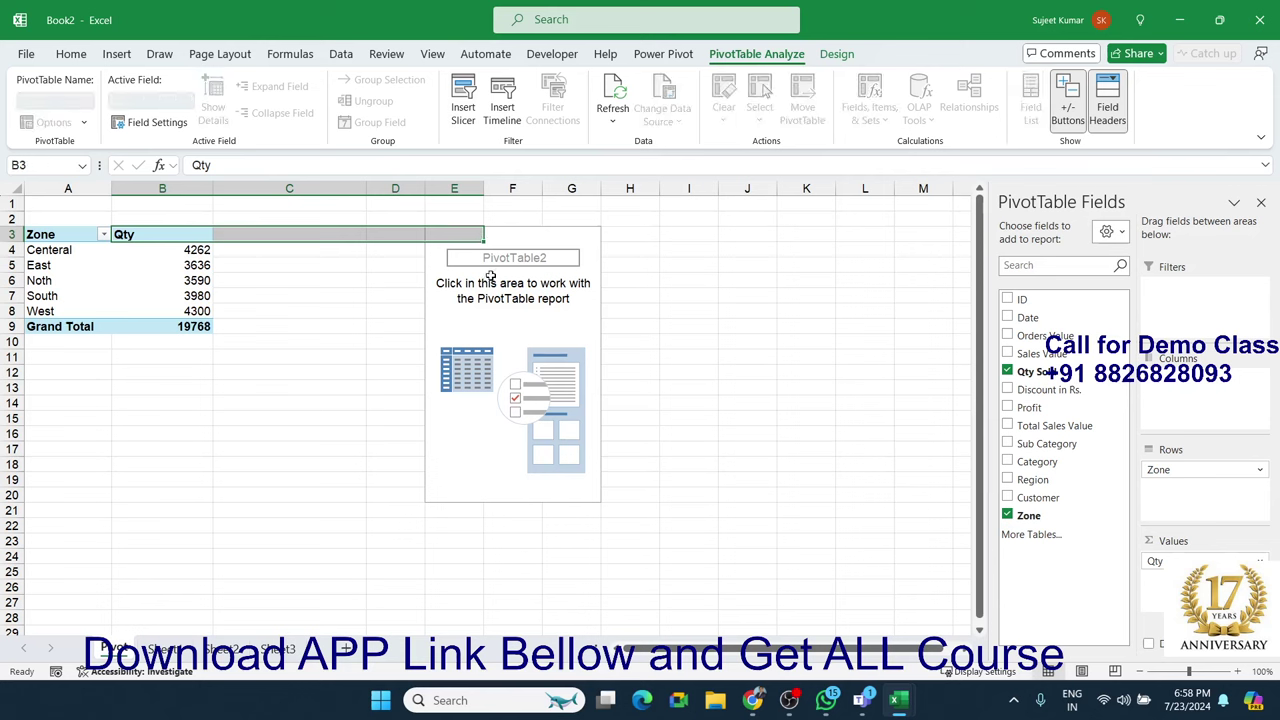
left_click(150, 296)
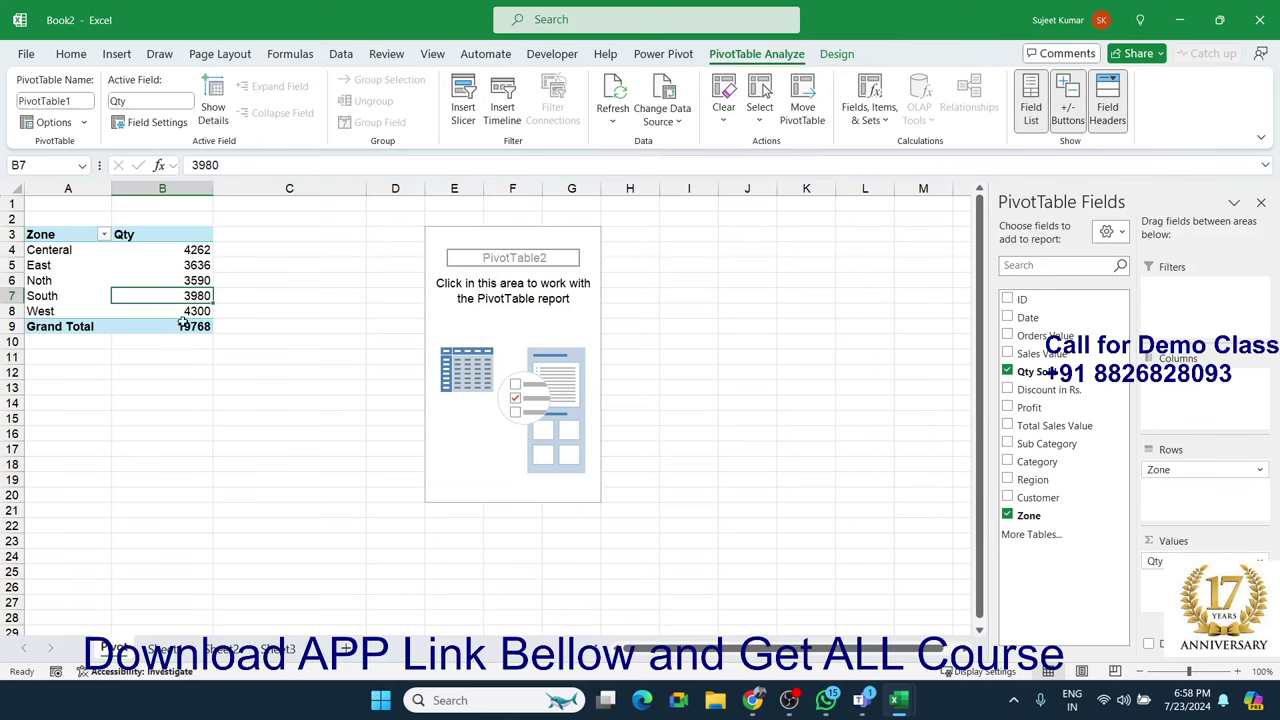
left_click_drag(195, 327, 57, 236)
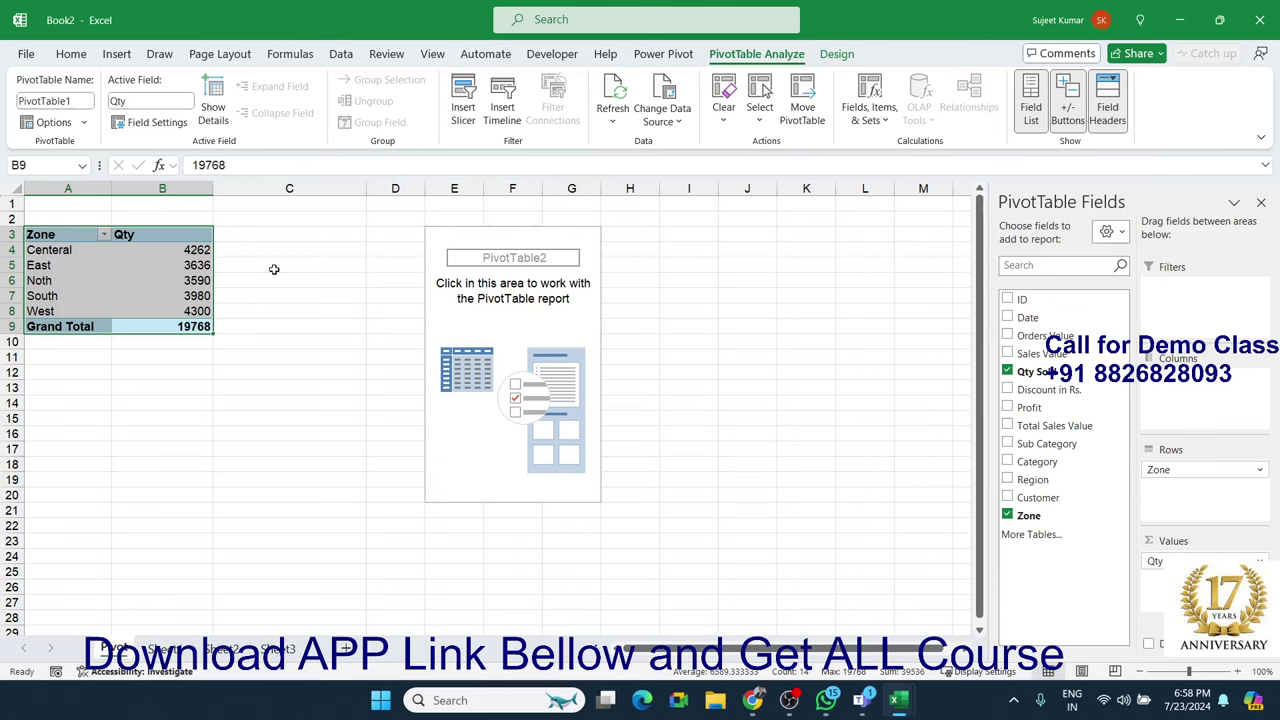
left_click(444, 249)
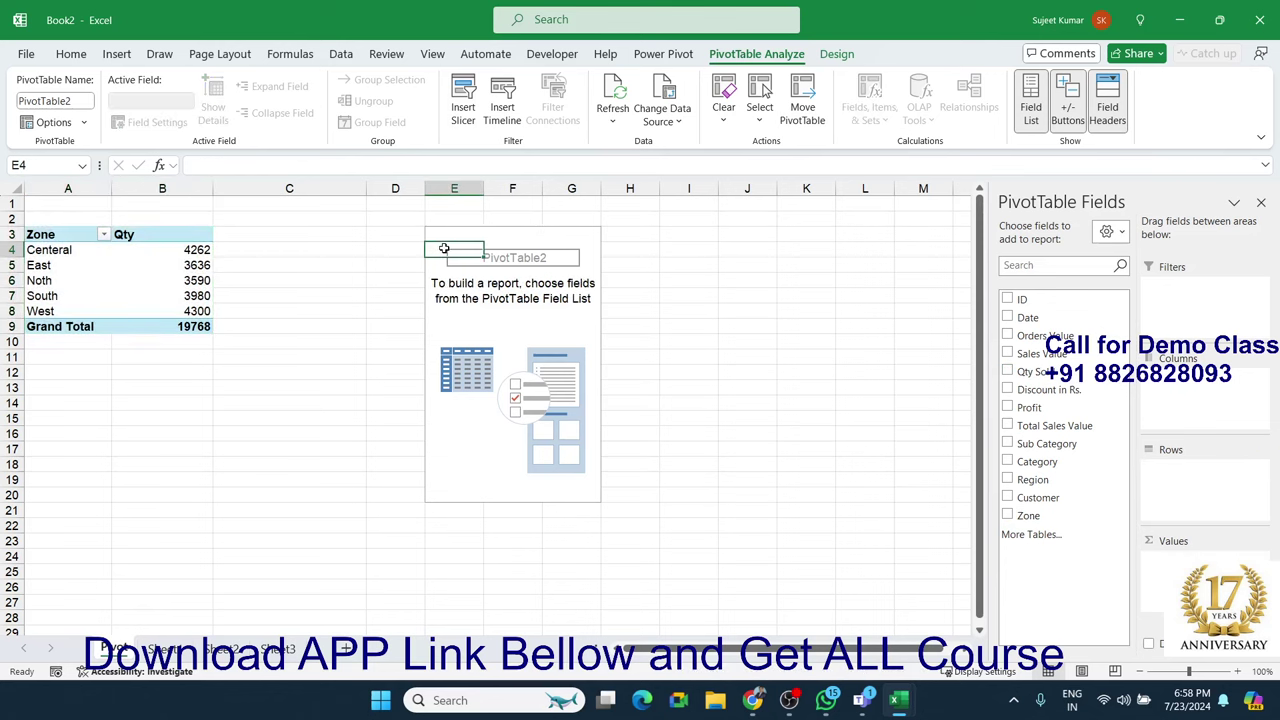
left_click_drag(1016, 516, 1168, 492)
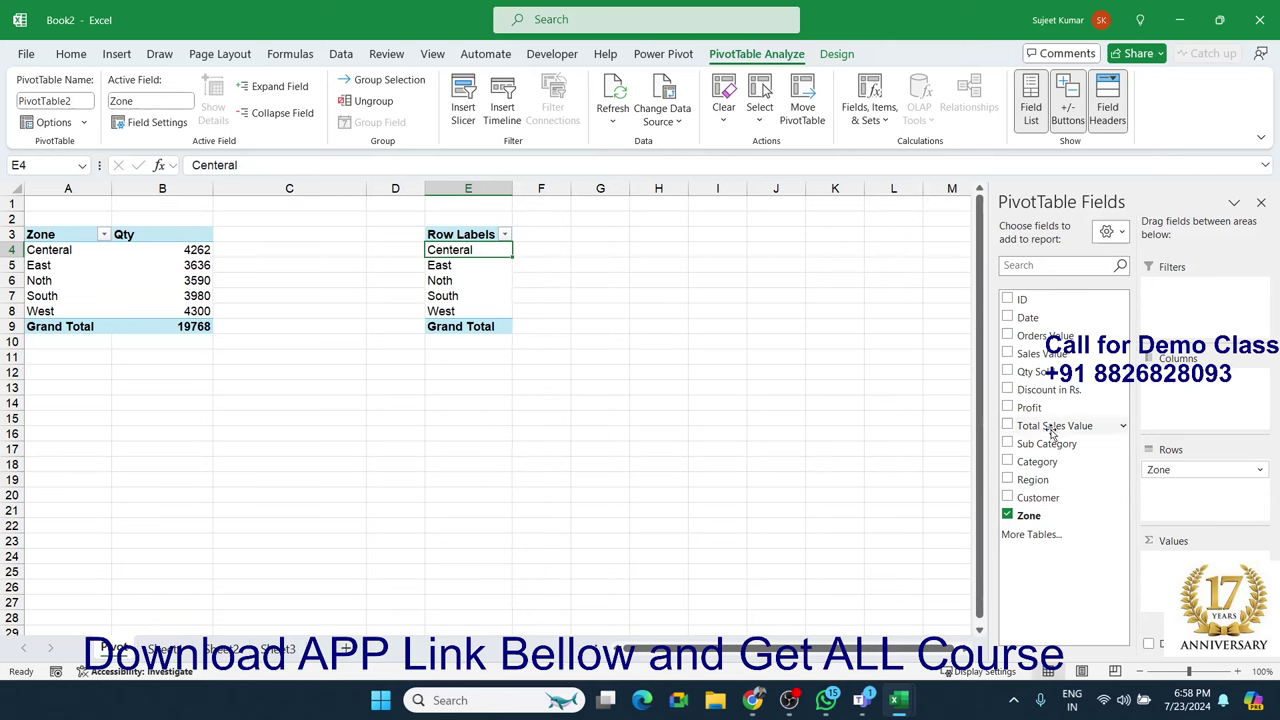
left_click_drag(1050, 430, 1150, 566)
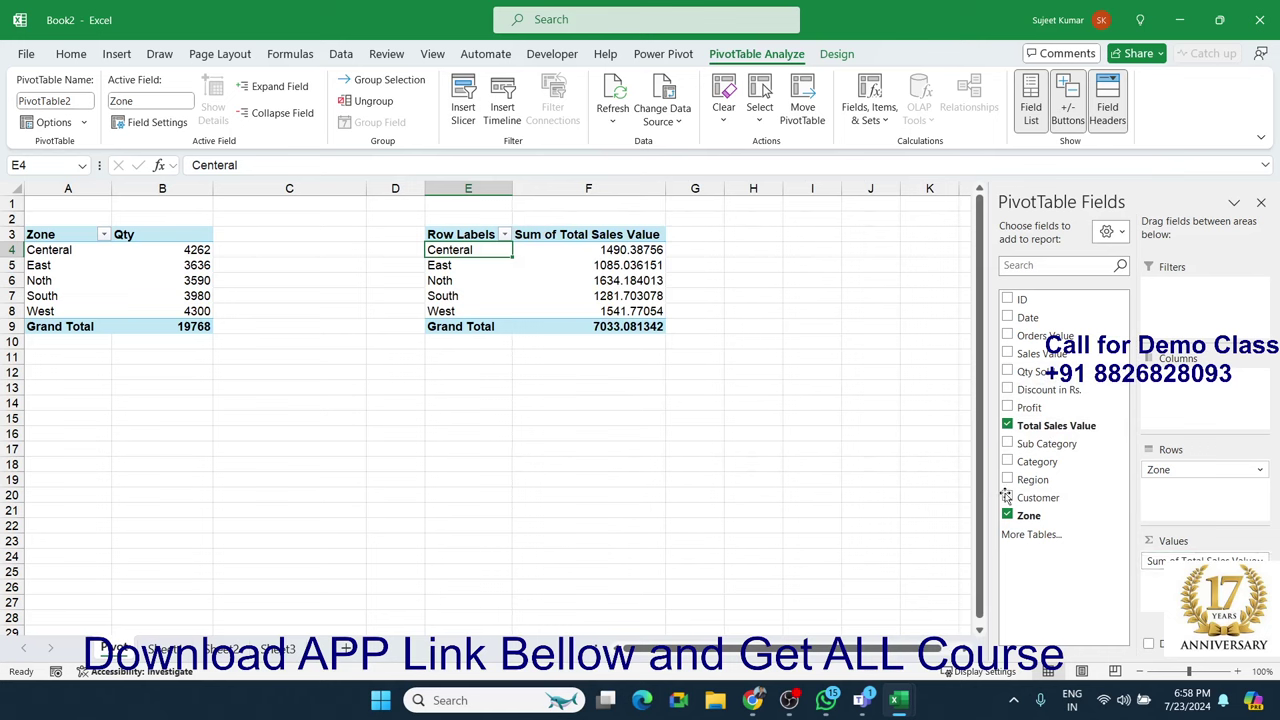
Rename the second pivot's headers to Zone and amt
left_click(470, 236)
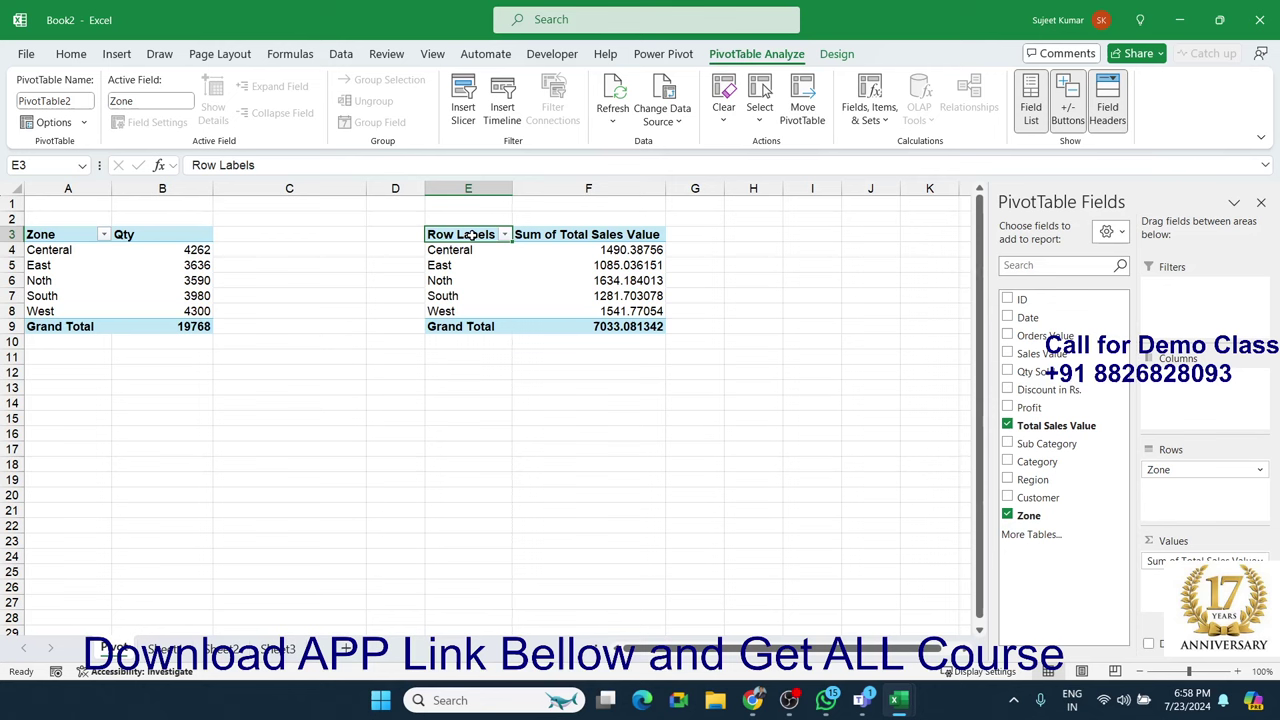
type("Zone")
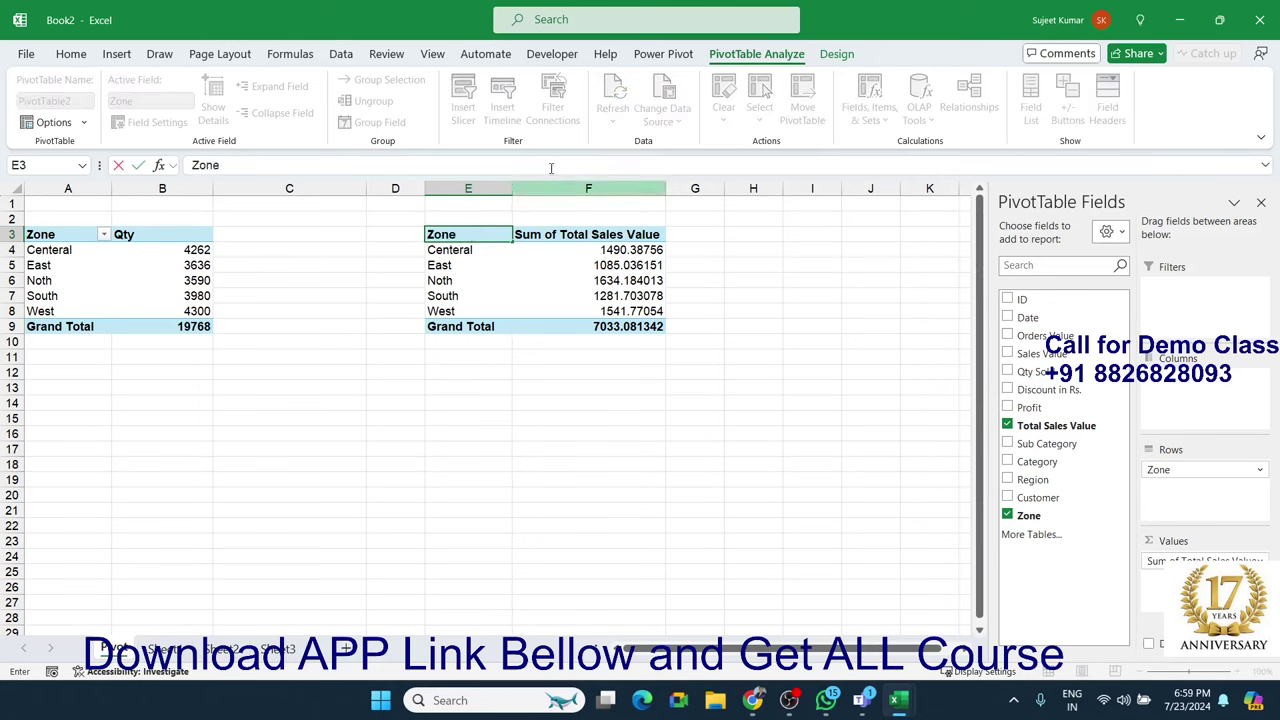
left_click(588, 234)
type("a")
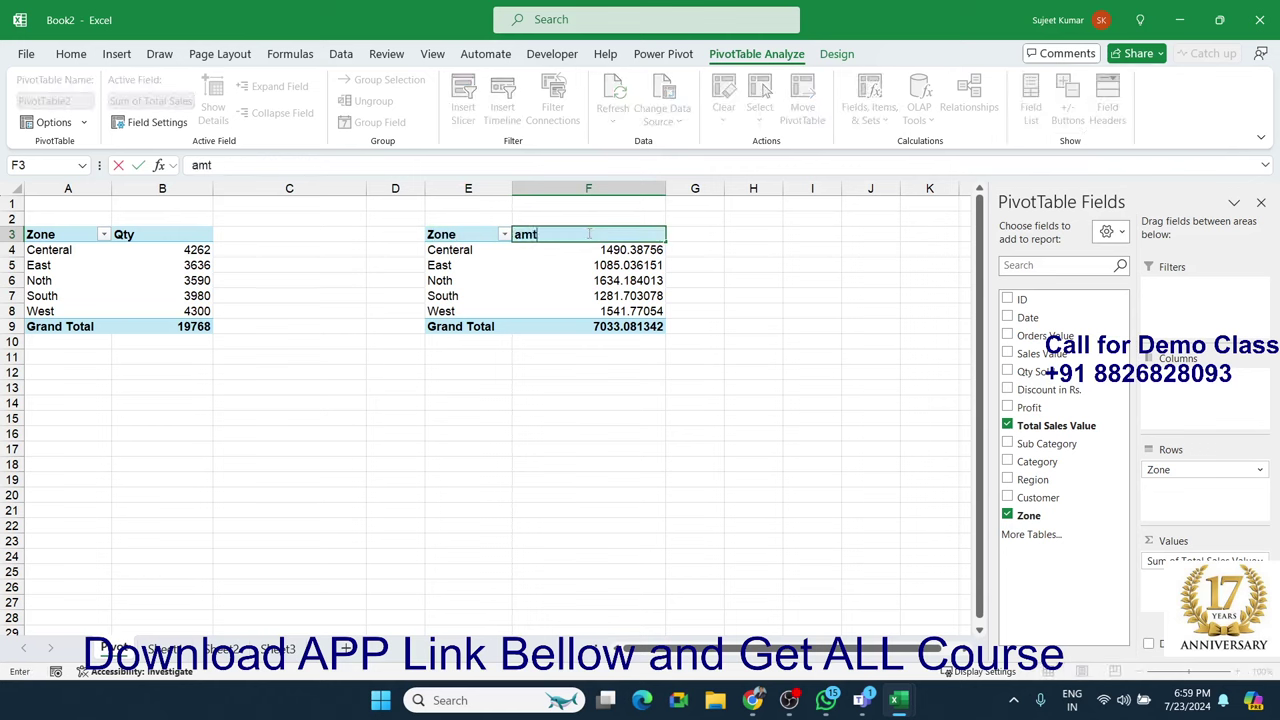
type("mt")
key("Return")
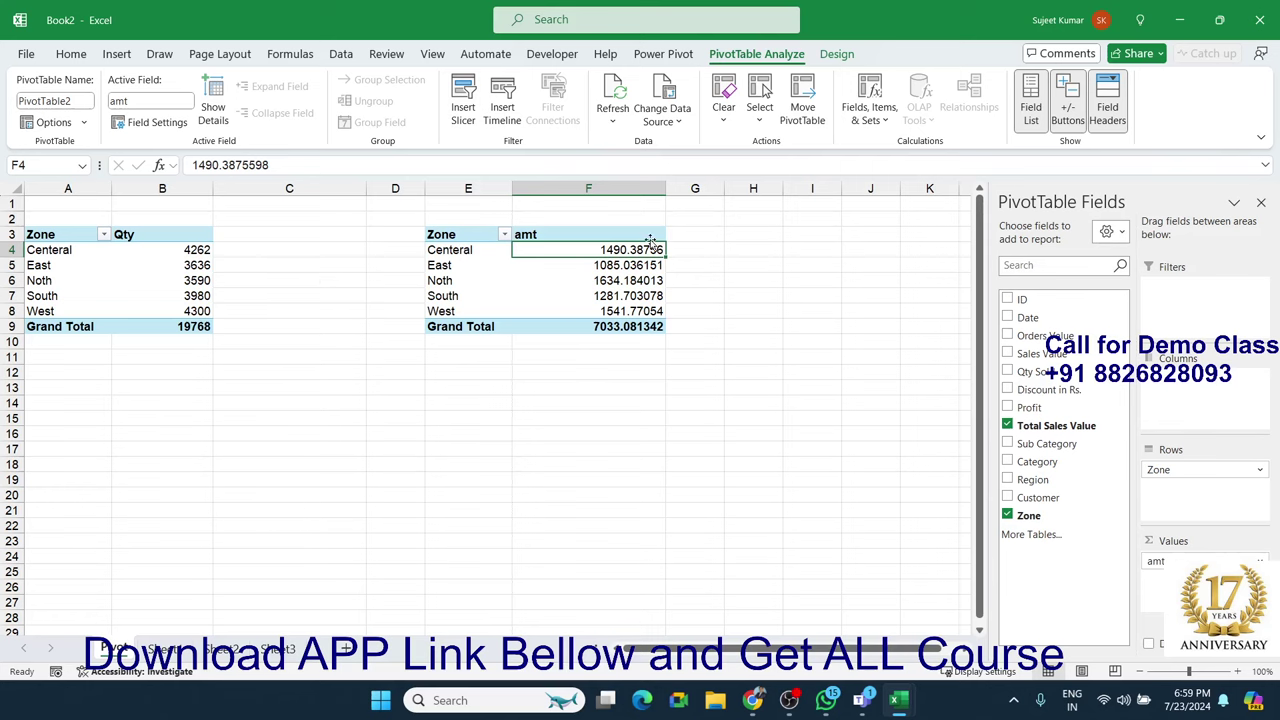
left_click(160, 281)
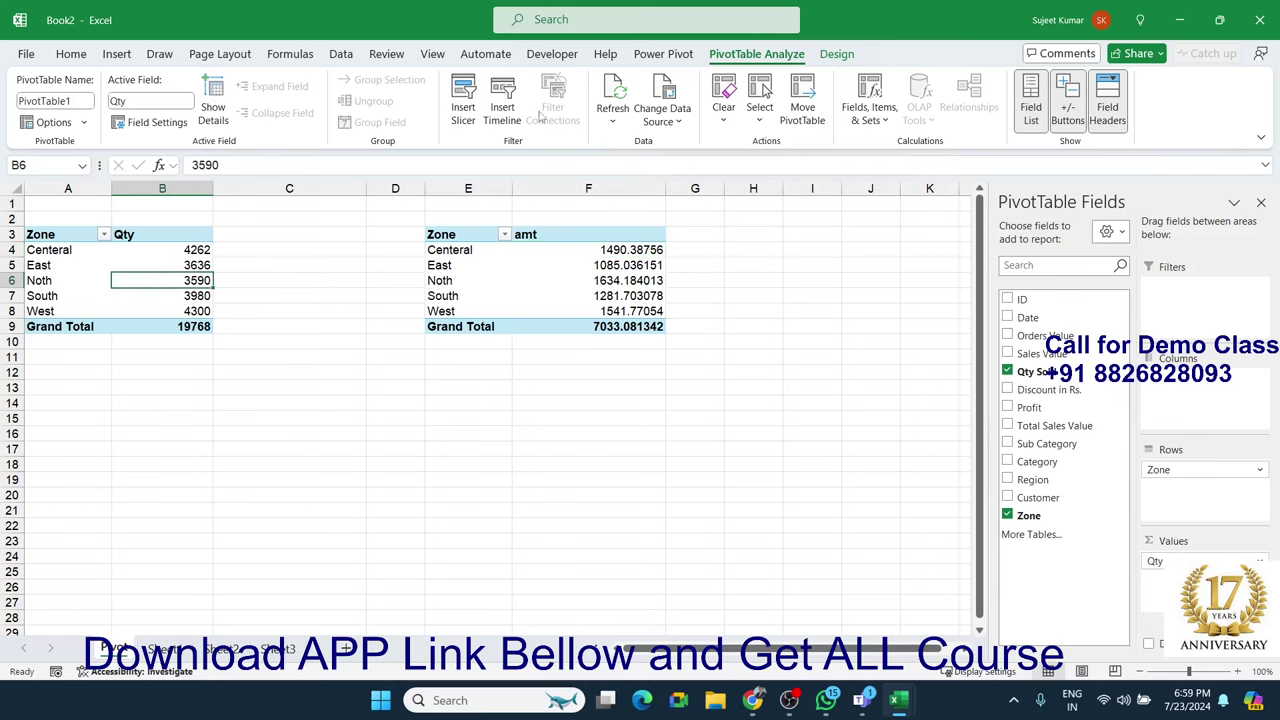
Insert a Clustered Column pivot chart of Qty by Zone and move it to Sheet2
left_click(116, 53)
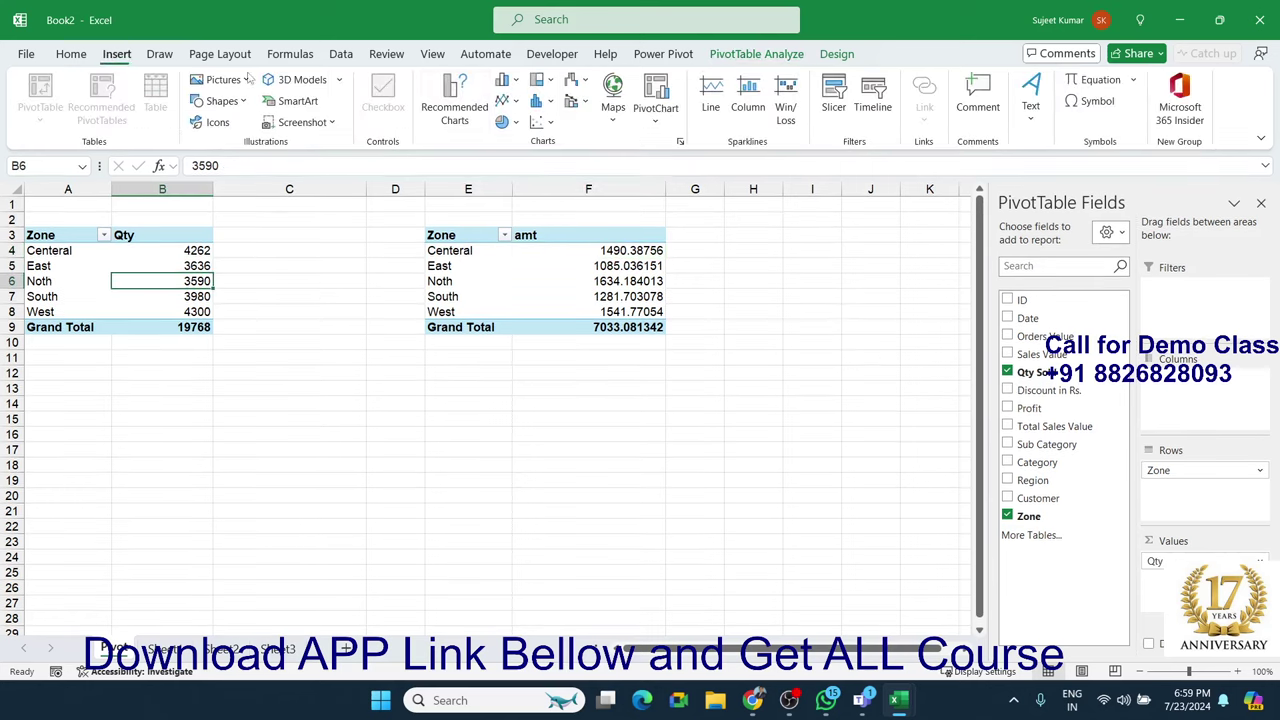
left_click(507, 79)
left_click(506, 163)
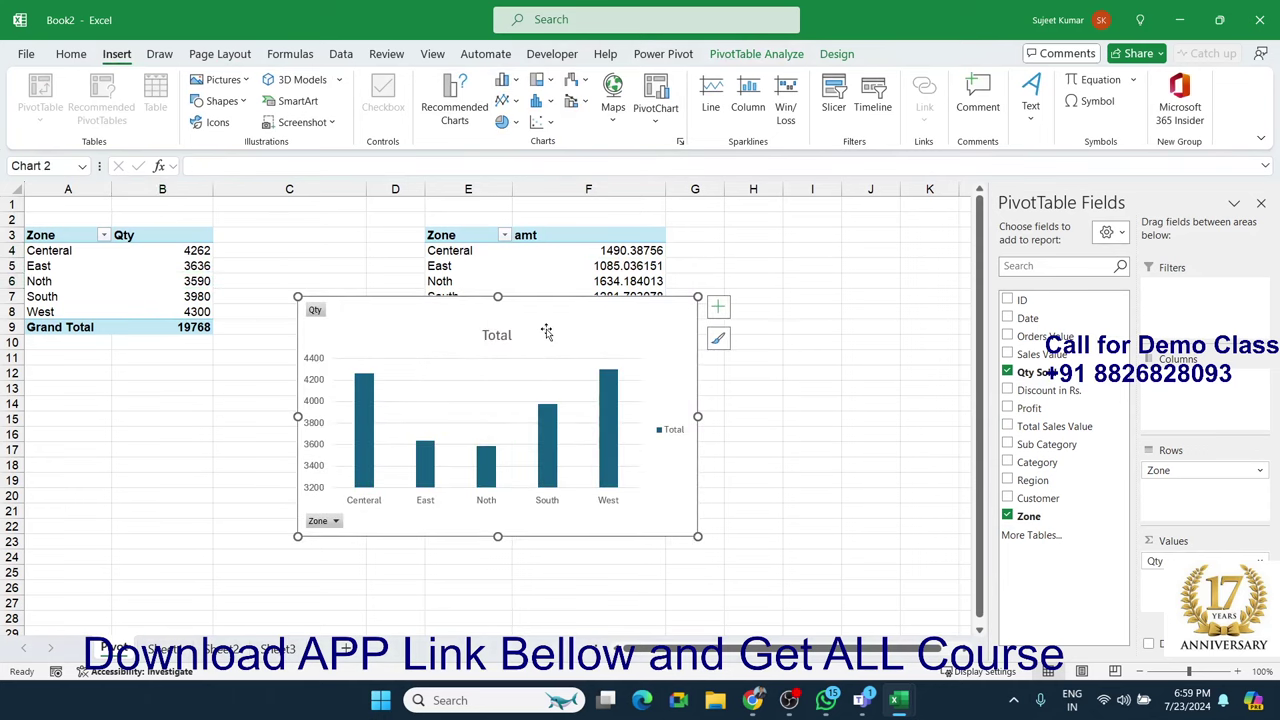
key("Delete")
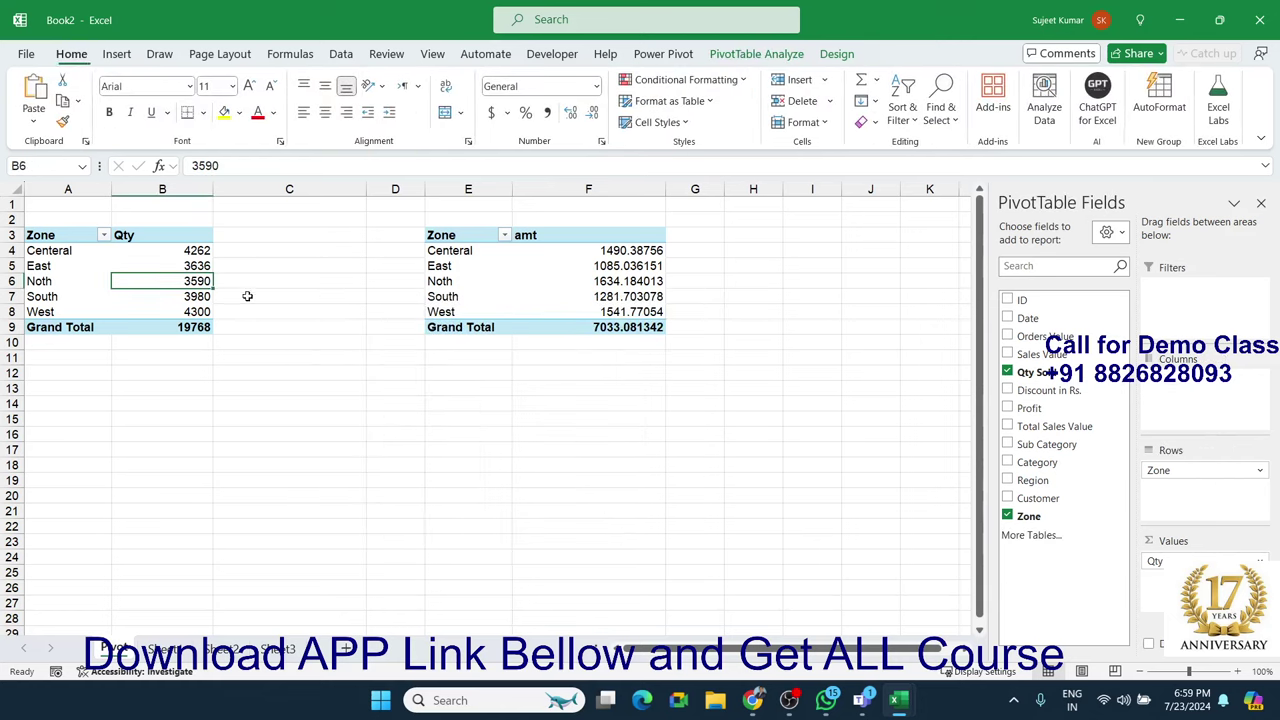
left_click(214, 649)
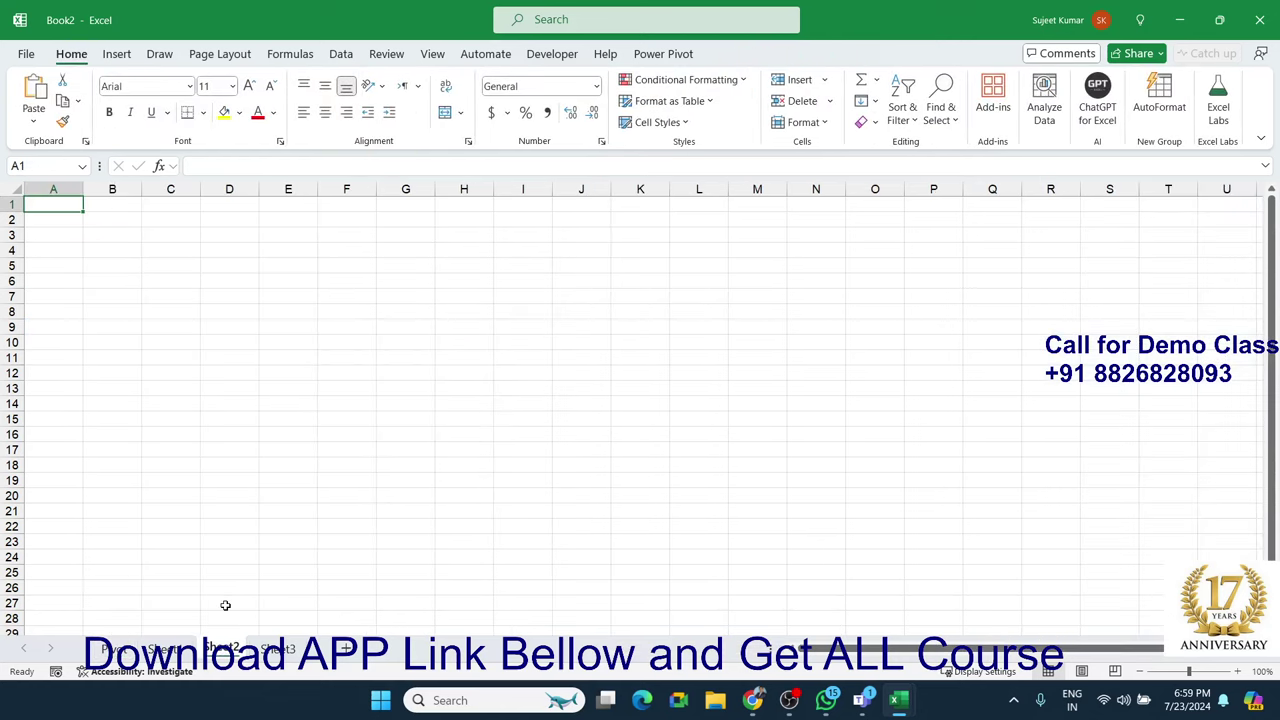
key("ctrl+v")
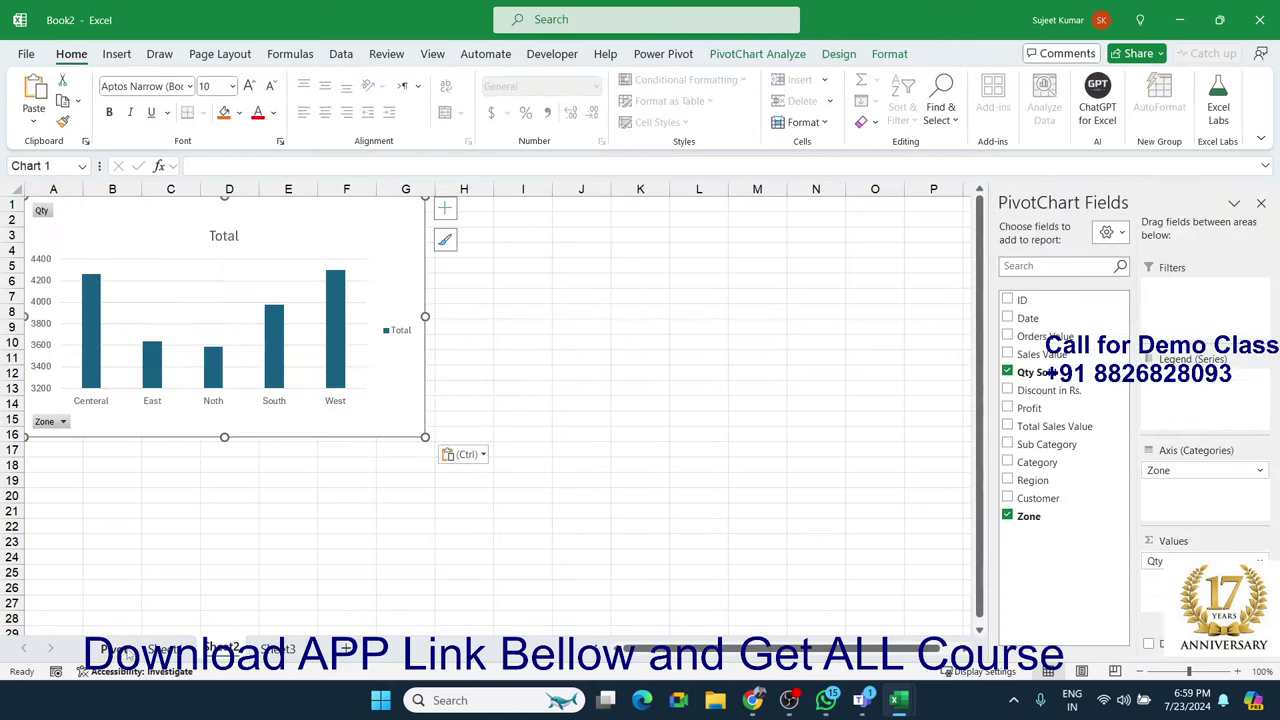
left_click(164, 649)
Insert a Clustered Column pivot chart for the amt table and cut it
left_click(470, 281)
left_click(116, 53)
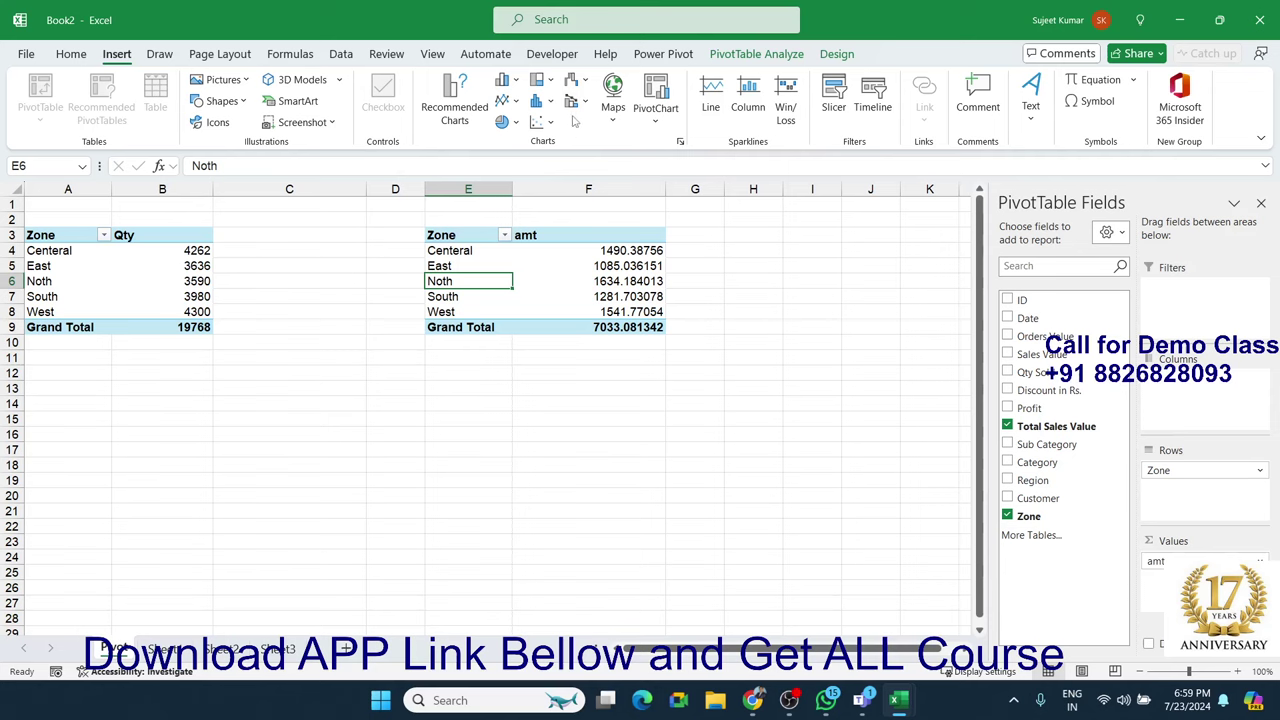
left_click(515, 81)
left_click(506, 135)
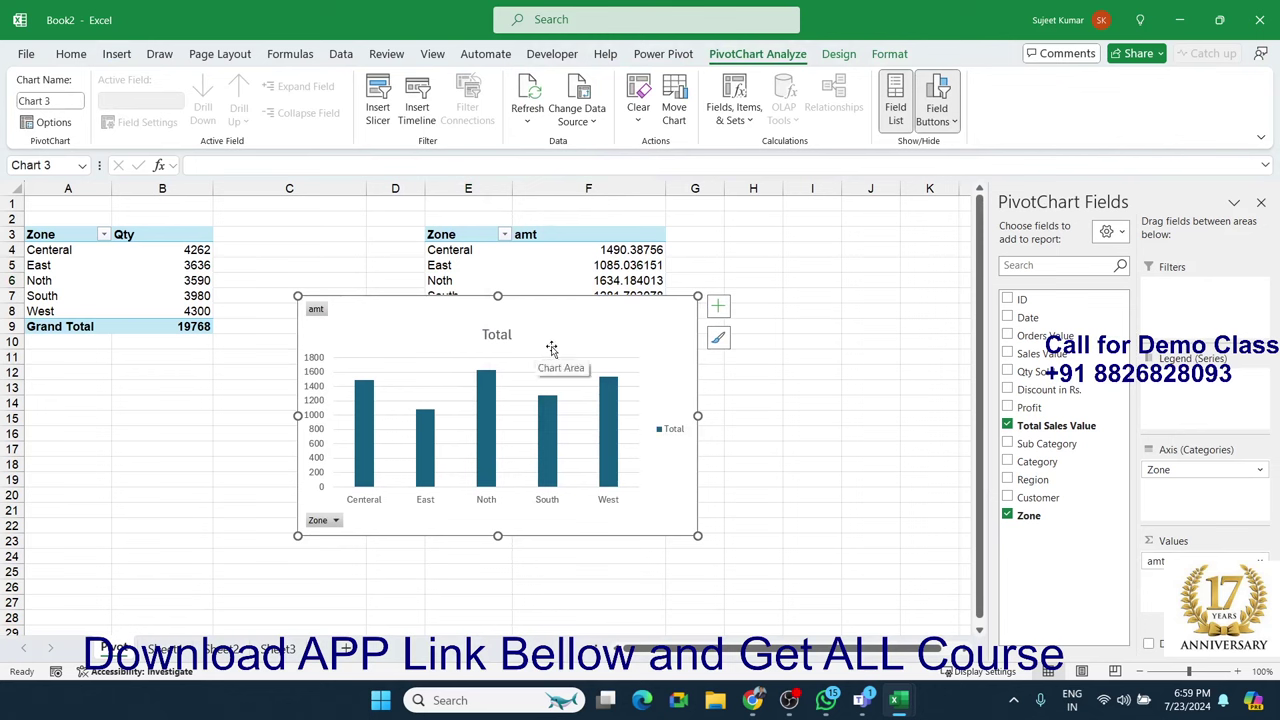
key("Delete")
Place the amt chart on Sheet2 beside the Qty chart and return to the Pivot sheet
key("ctrl+z")
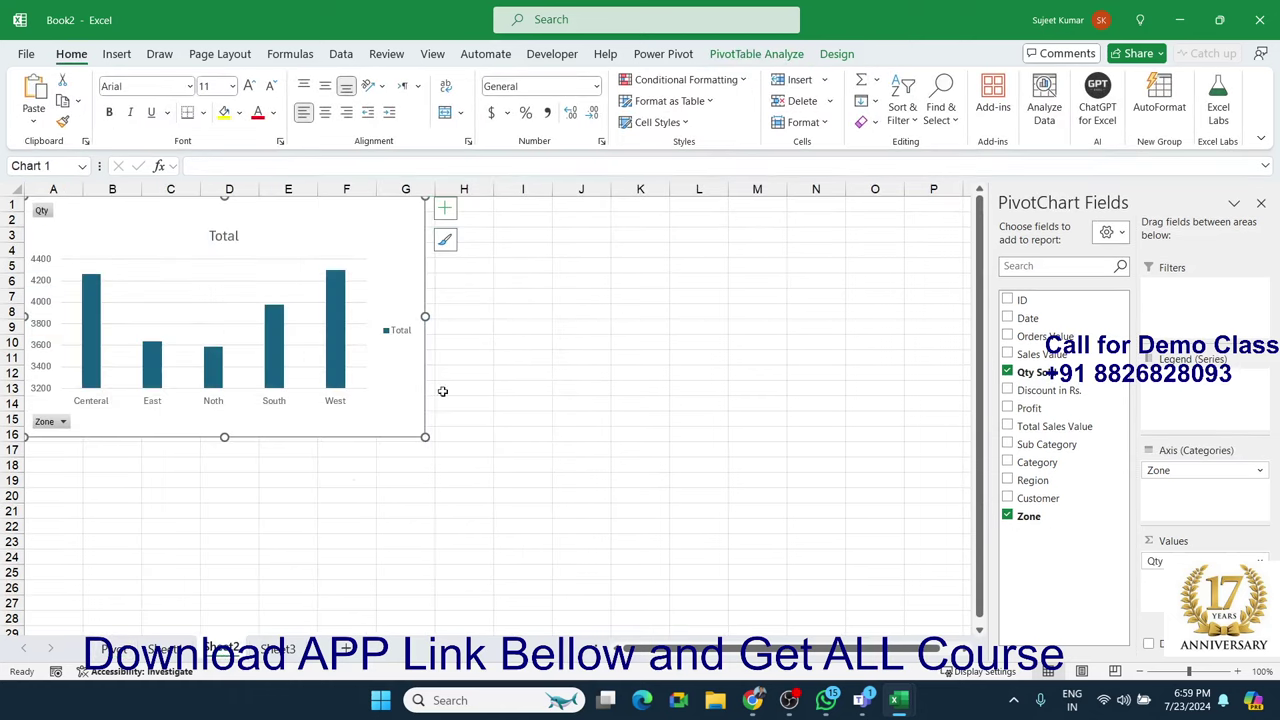
left_click(509, 209)
key("ctrl+z")
left_click_drag(530, 227, 478, 222)
left_click(340, 483)
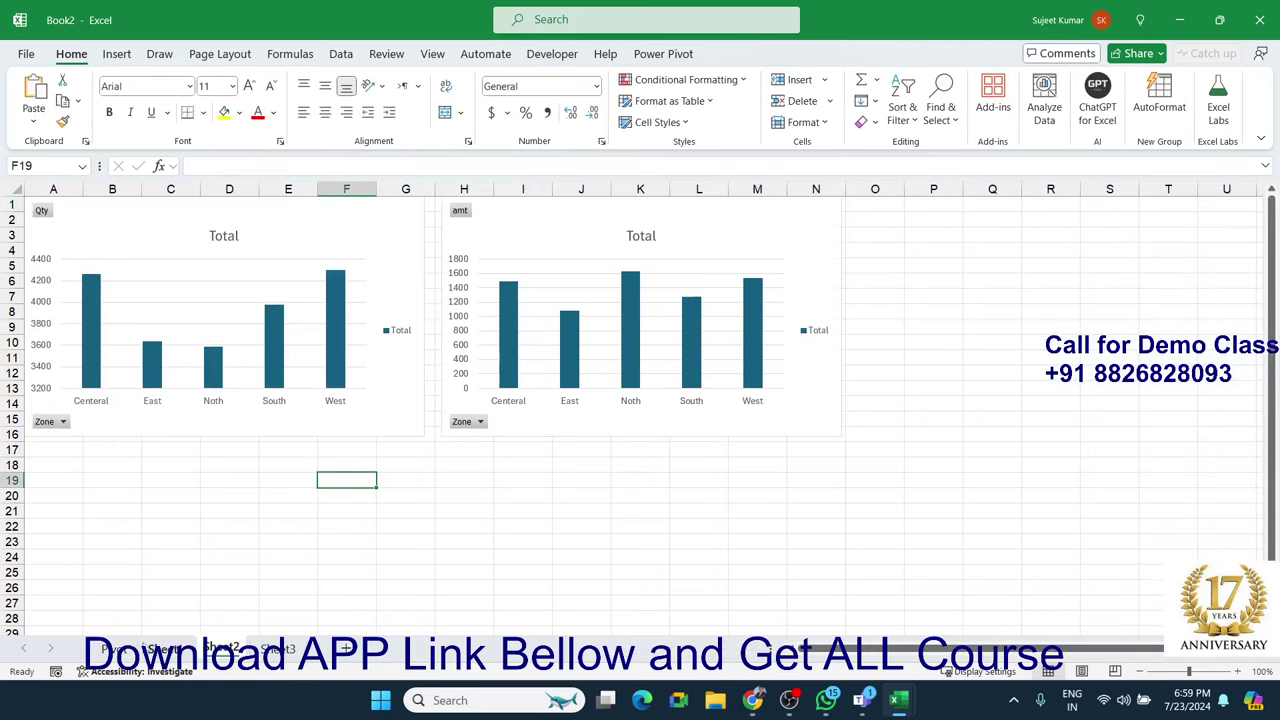
left_click(106, 649)
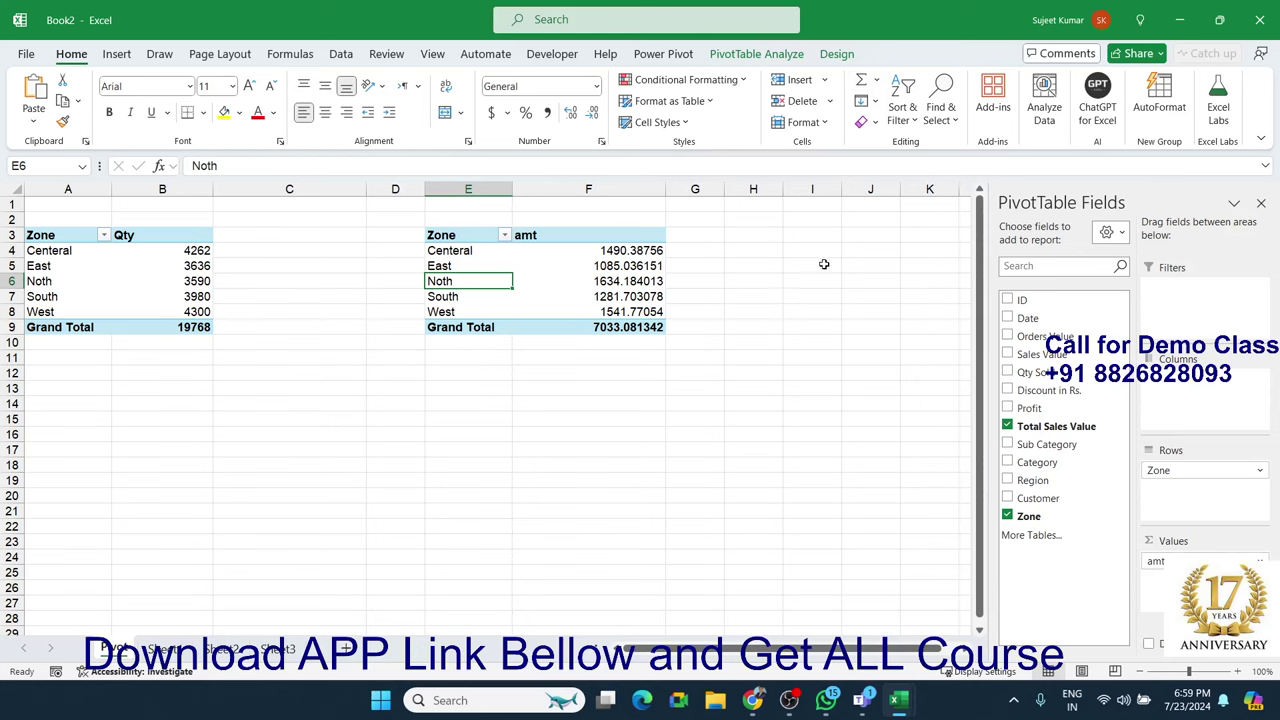
left_click(830, 232)
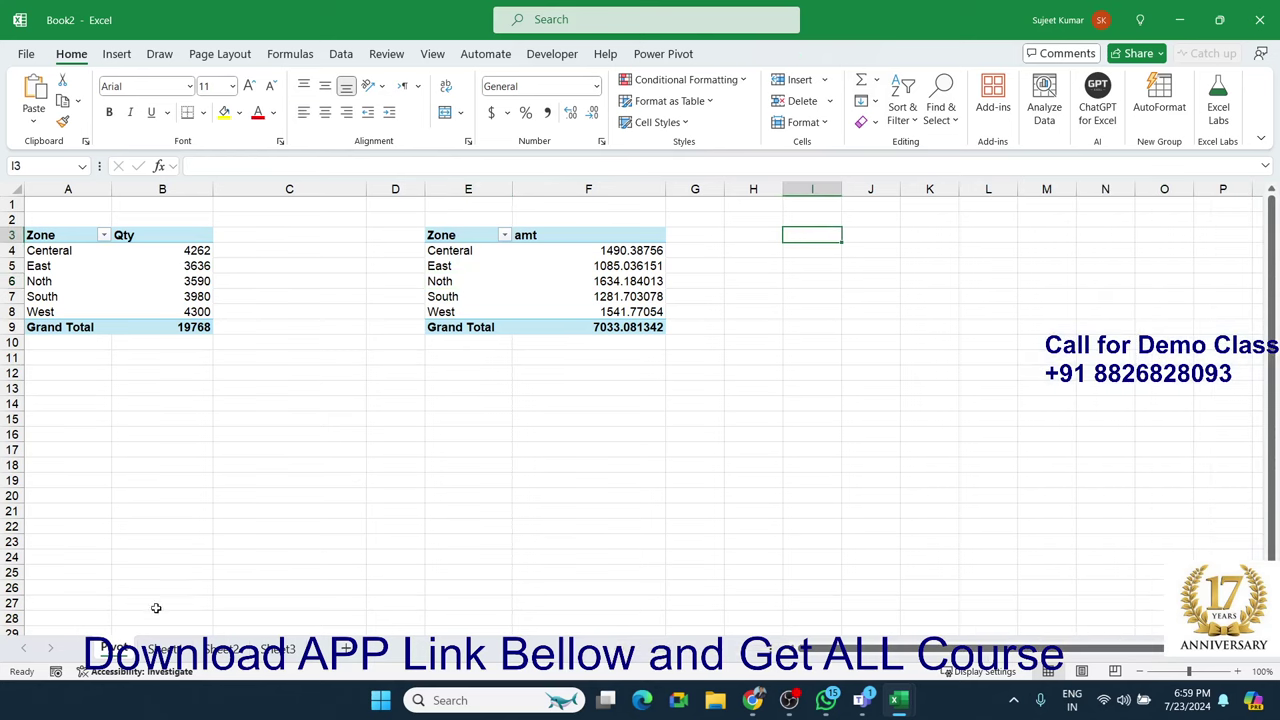
Create a third PivotTable from the Sheet1 data at Pivot!$J$3, after fixing the invalid destination
left_click(165, 649)
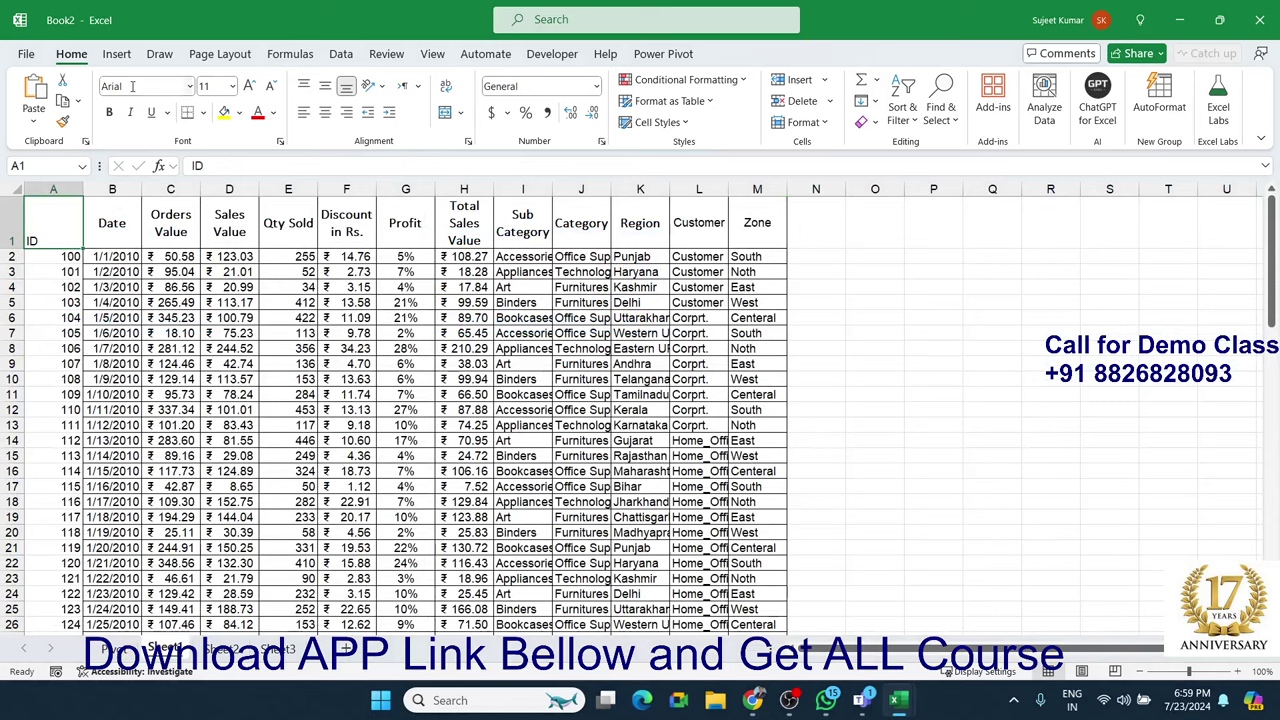
left_click(117, 55)
left_click(40, 95)
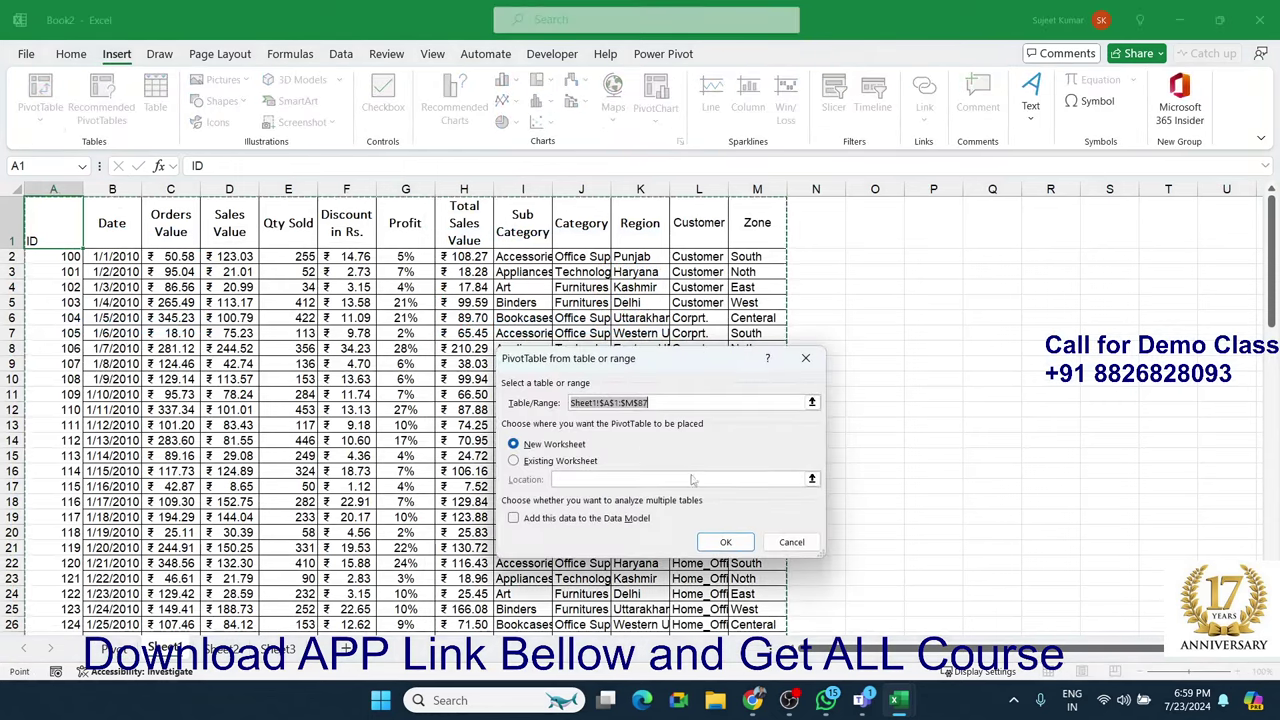
left_click(560, 462)
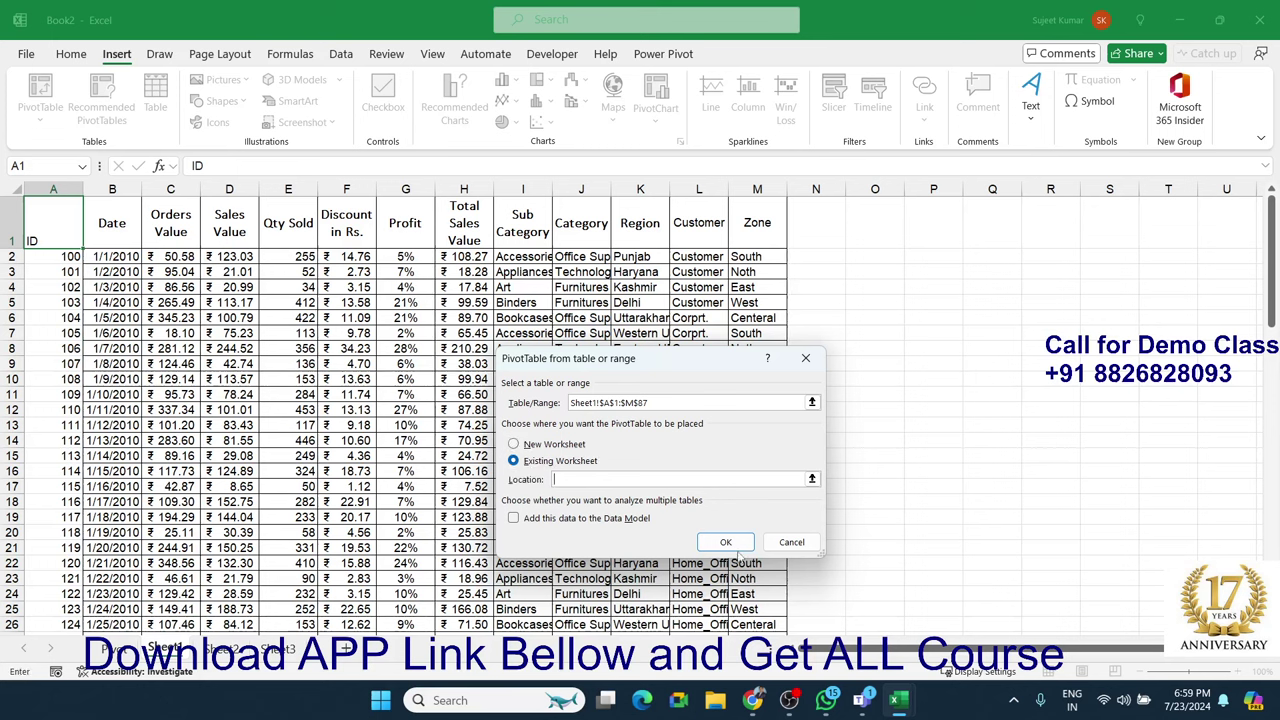
left_click(726, 543)
left_click(764, 499)
key("ctrl+Page_Up")
left_click(870, 234)
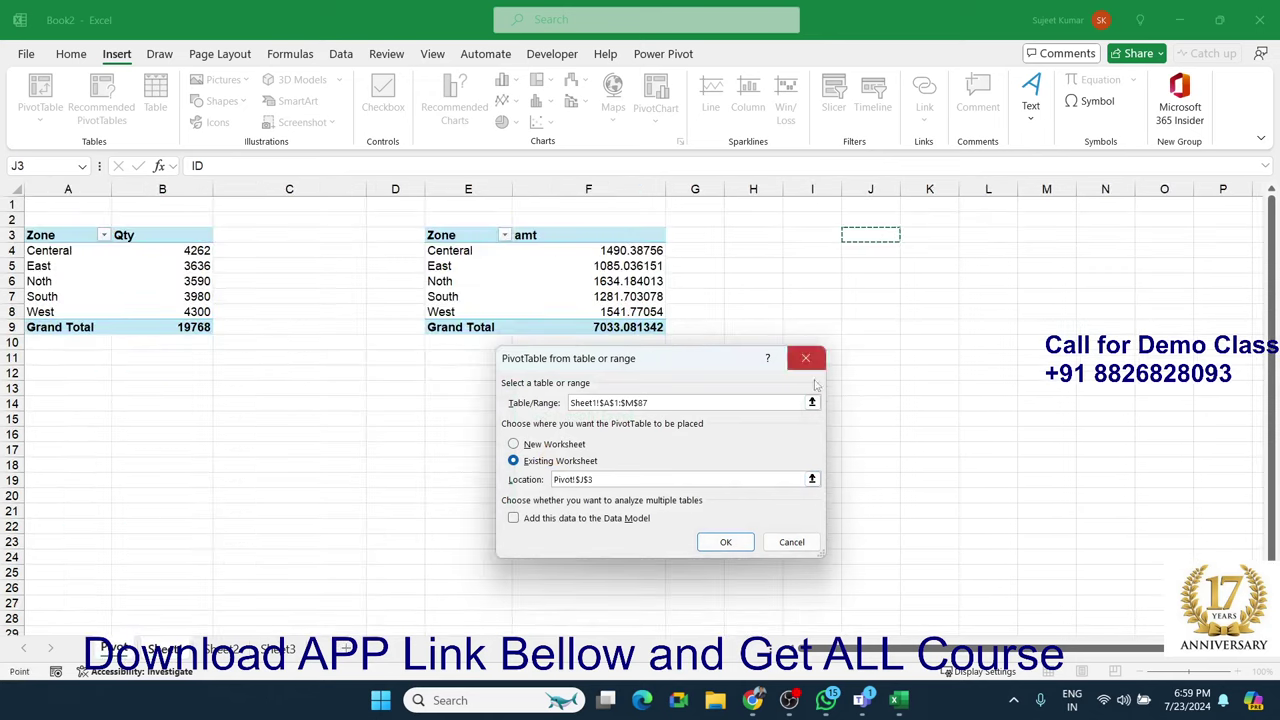
left_click(726, 542)
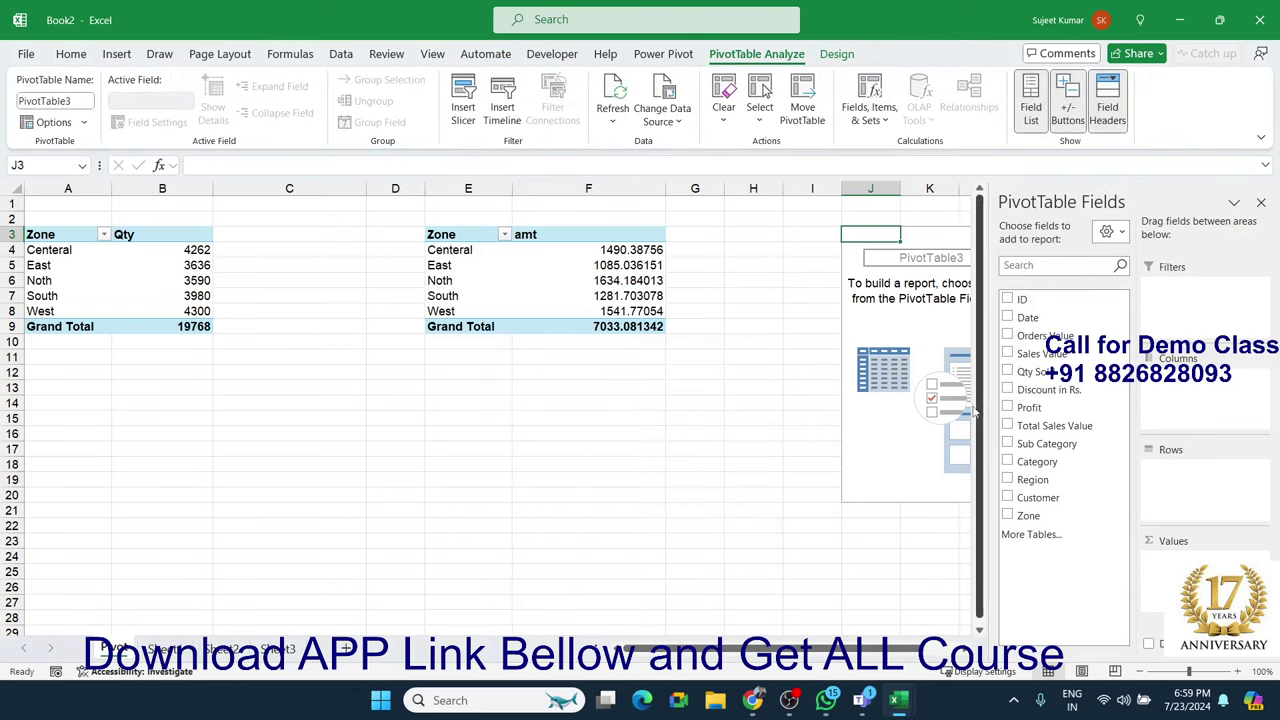
Lay out the J3 pivot with Category rows, Zone columns and Sum of Sales Value
left_click(1050, 463)
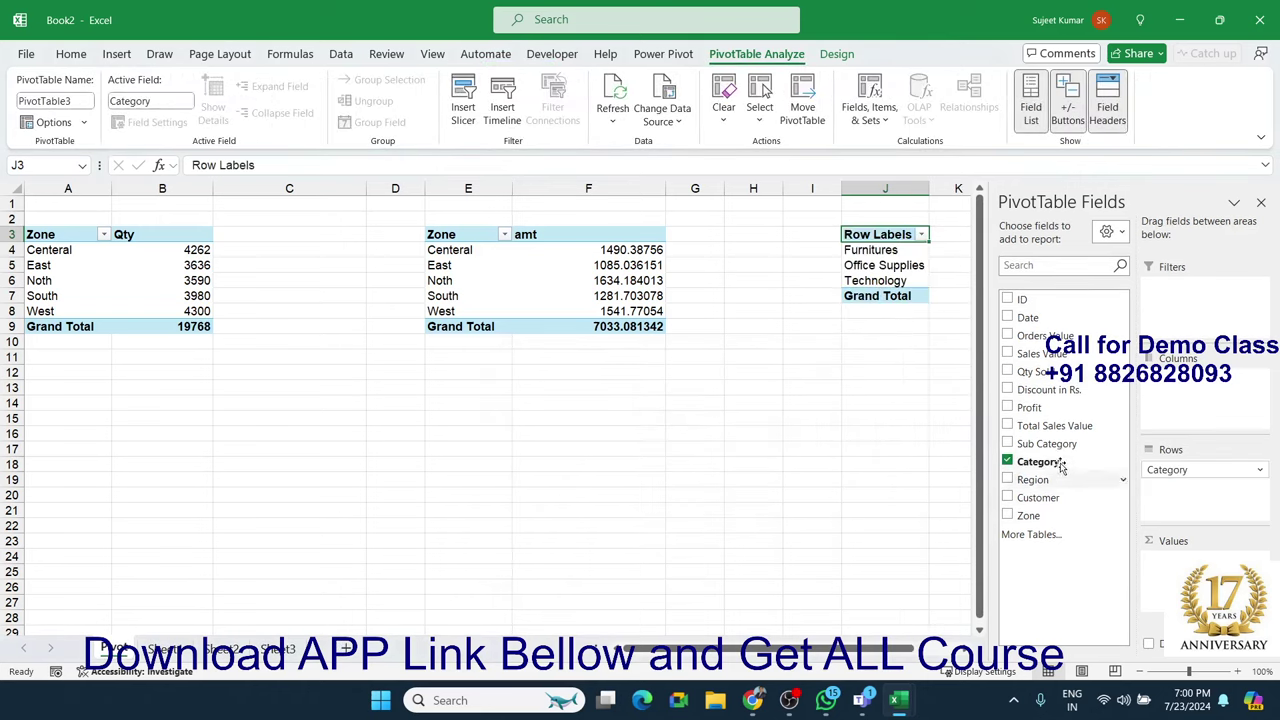
left_click_drag(1063, 515, 1195, 410)
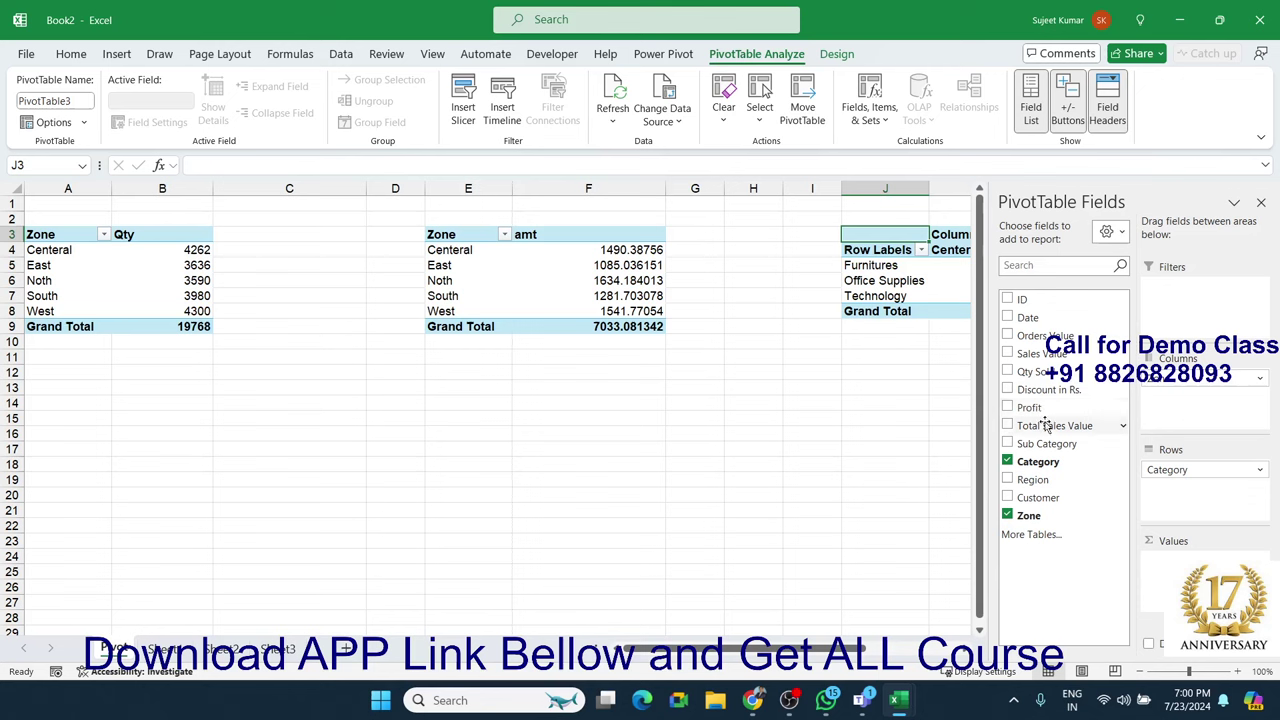
left_click_drag(1040, 408, 1158, 576)
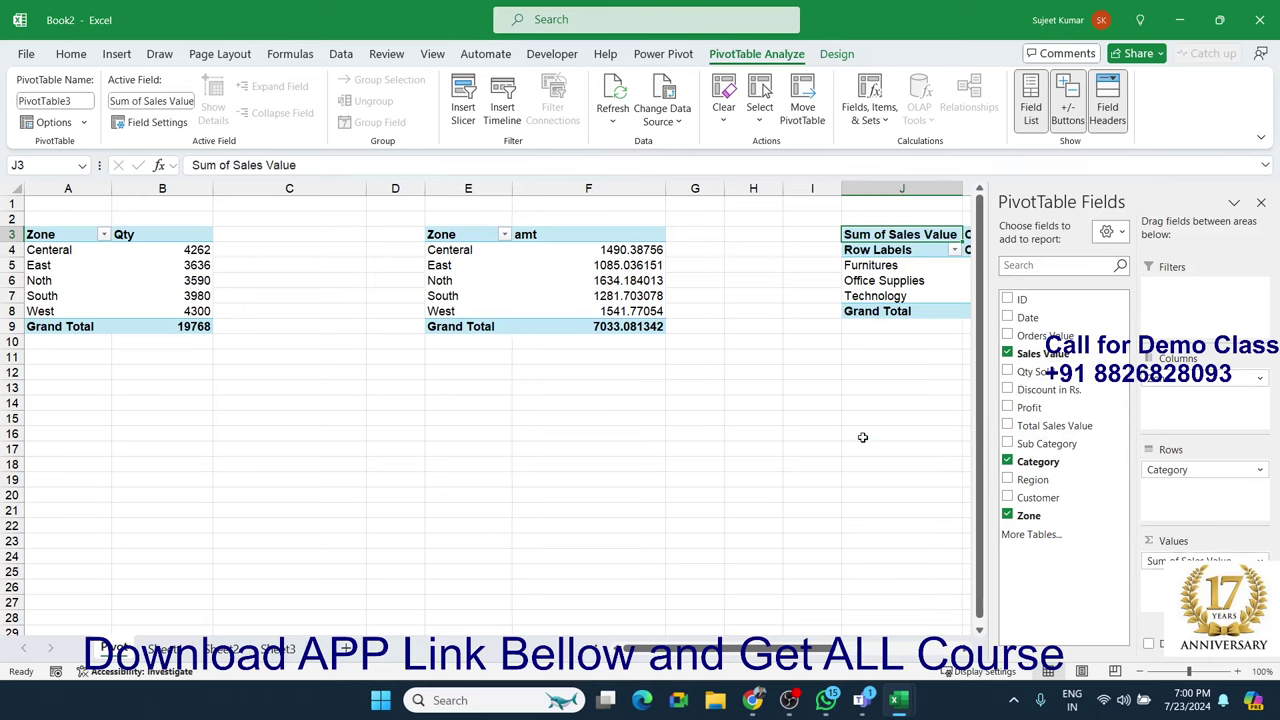
left_click(862, 436)
left_click(1017, 294)
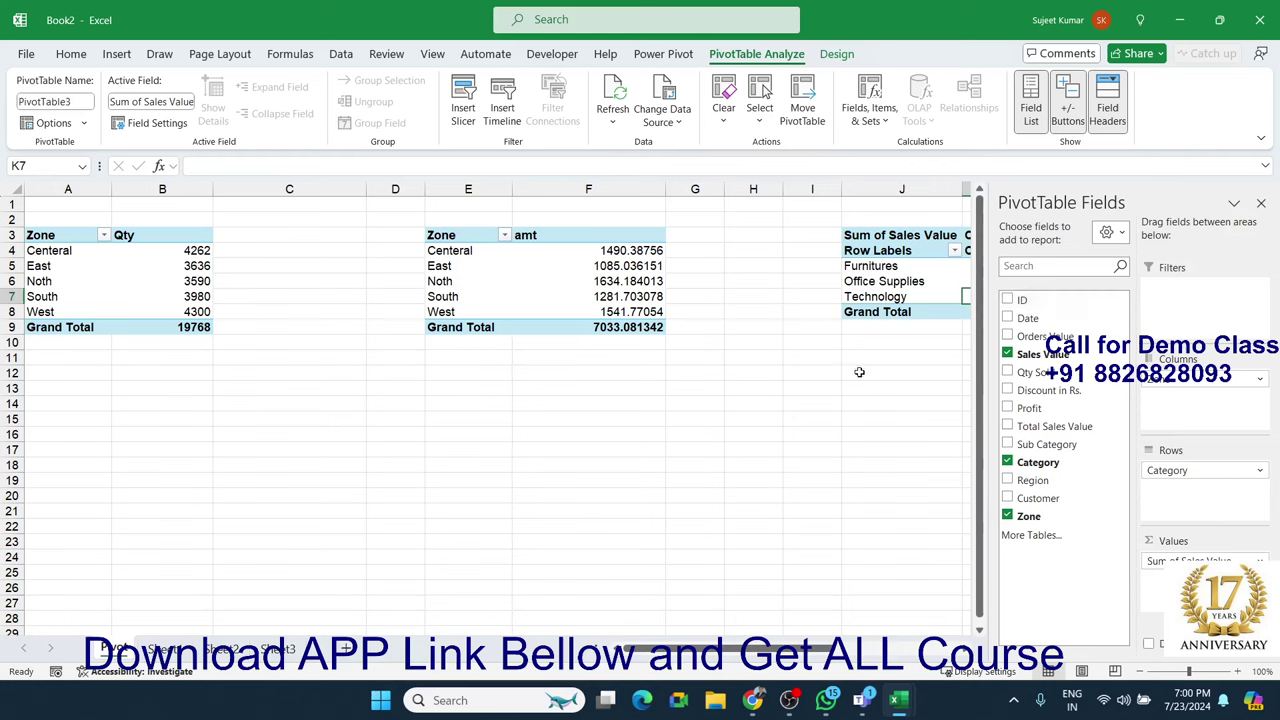
left_click(660, 433)
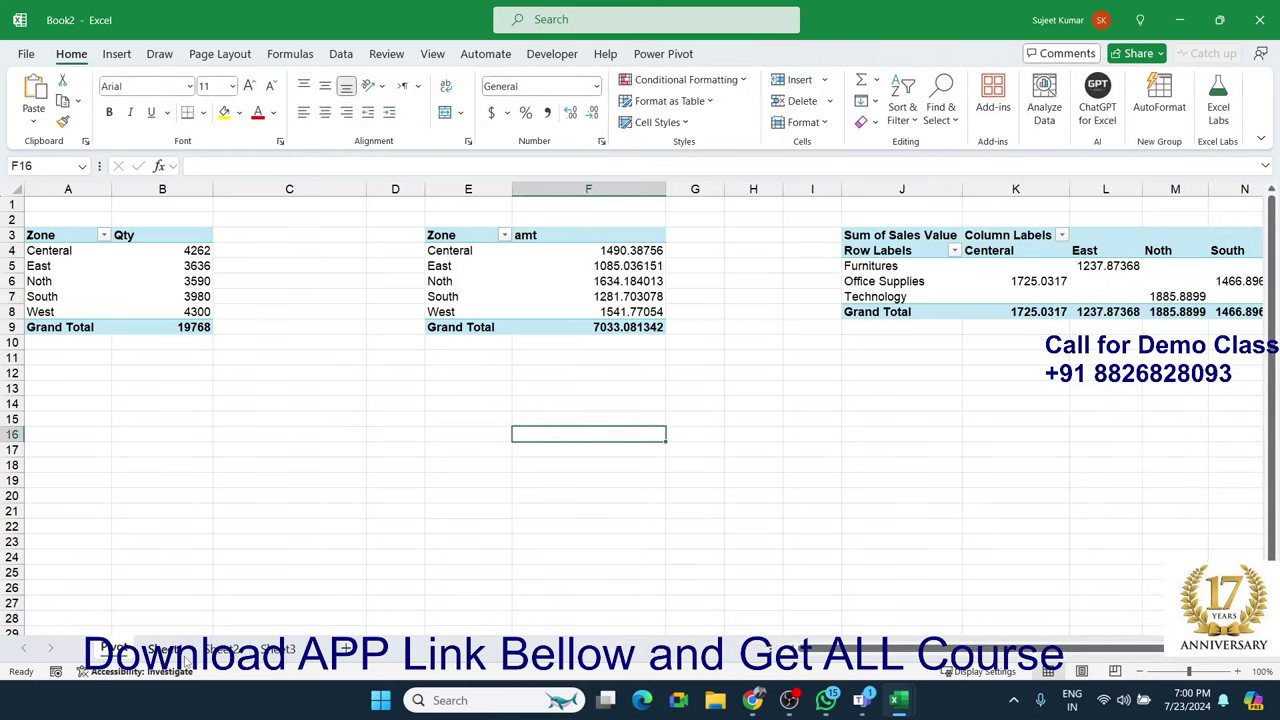
left_click(183, 655)
left_click(116, 54)
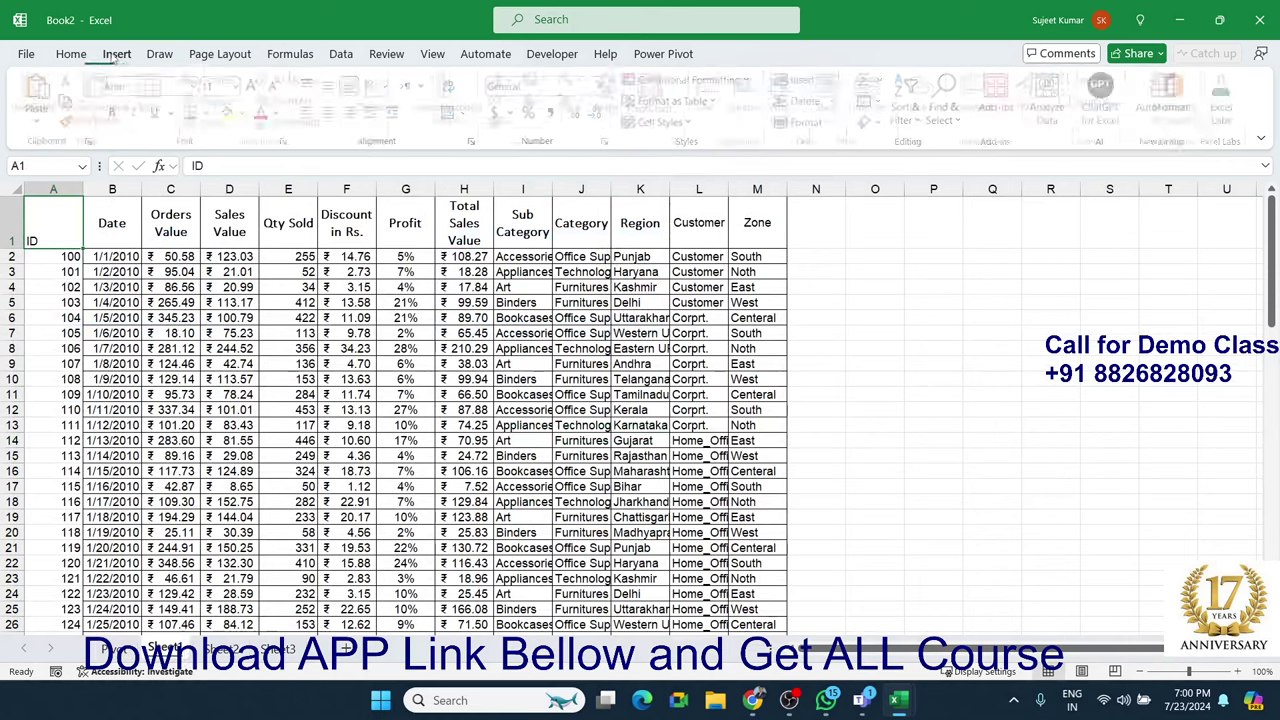
left_click(40, 95)
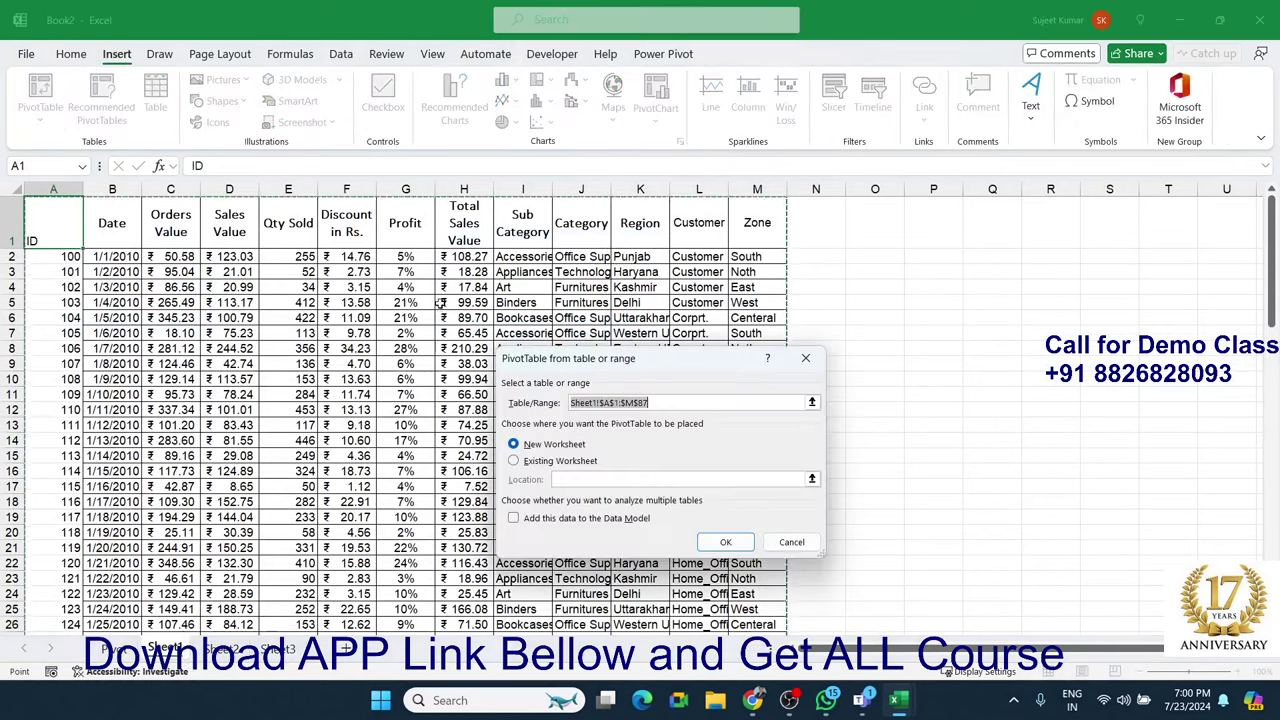
left_click(513, 460)
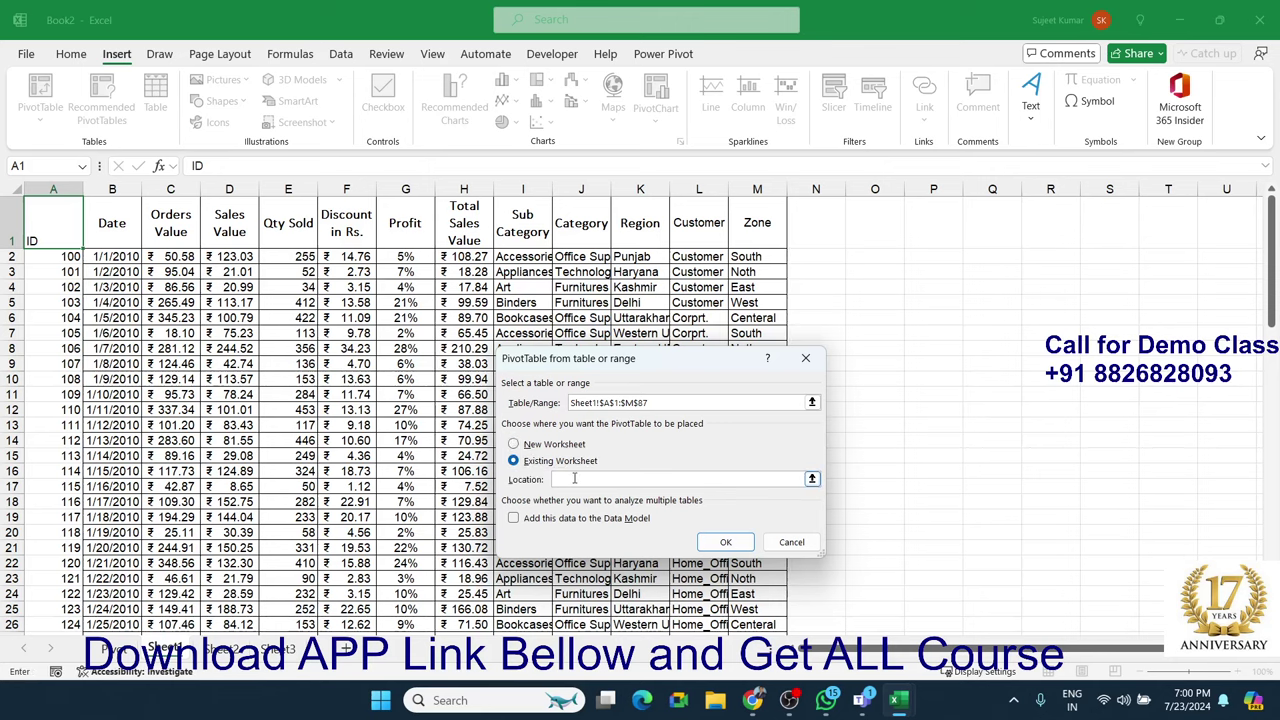
key("Escape")
left_click(135, 648)
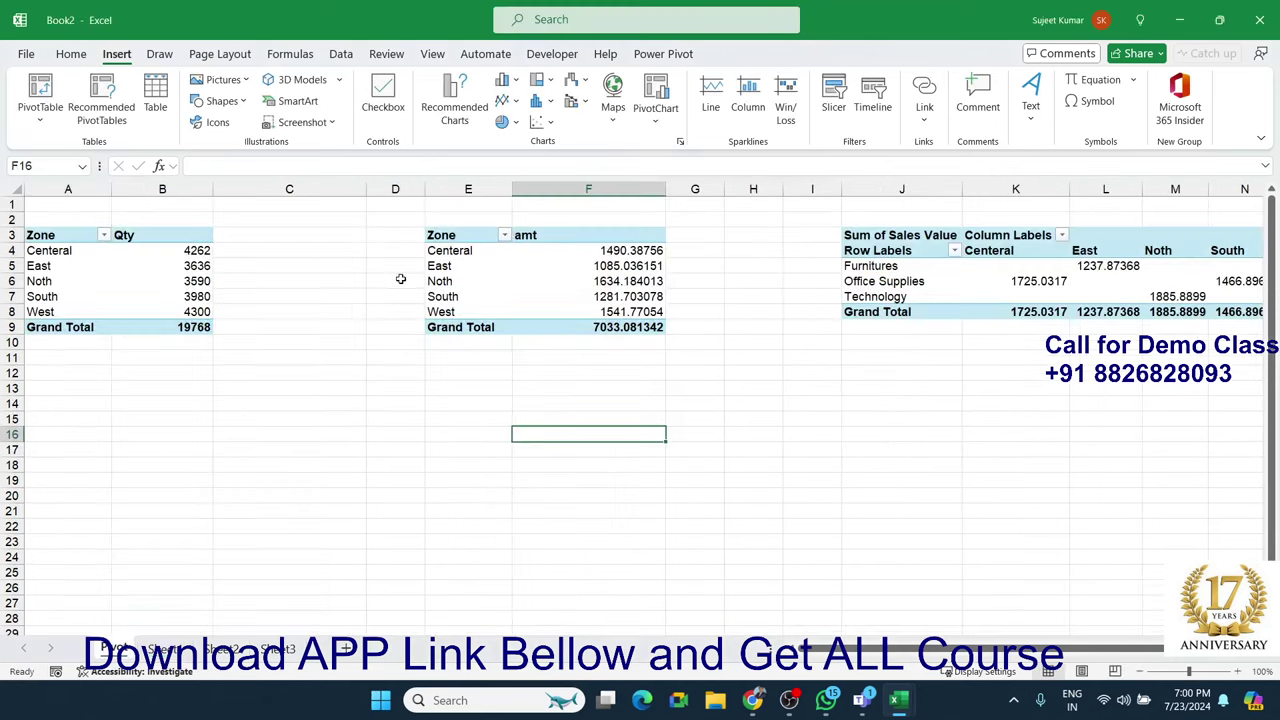
left_click(445, 220)
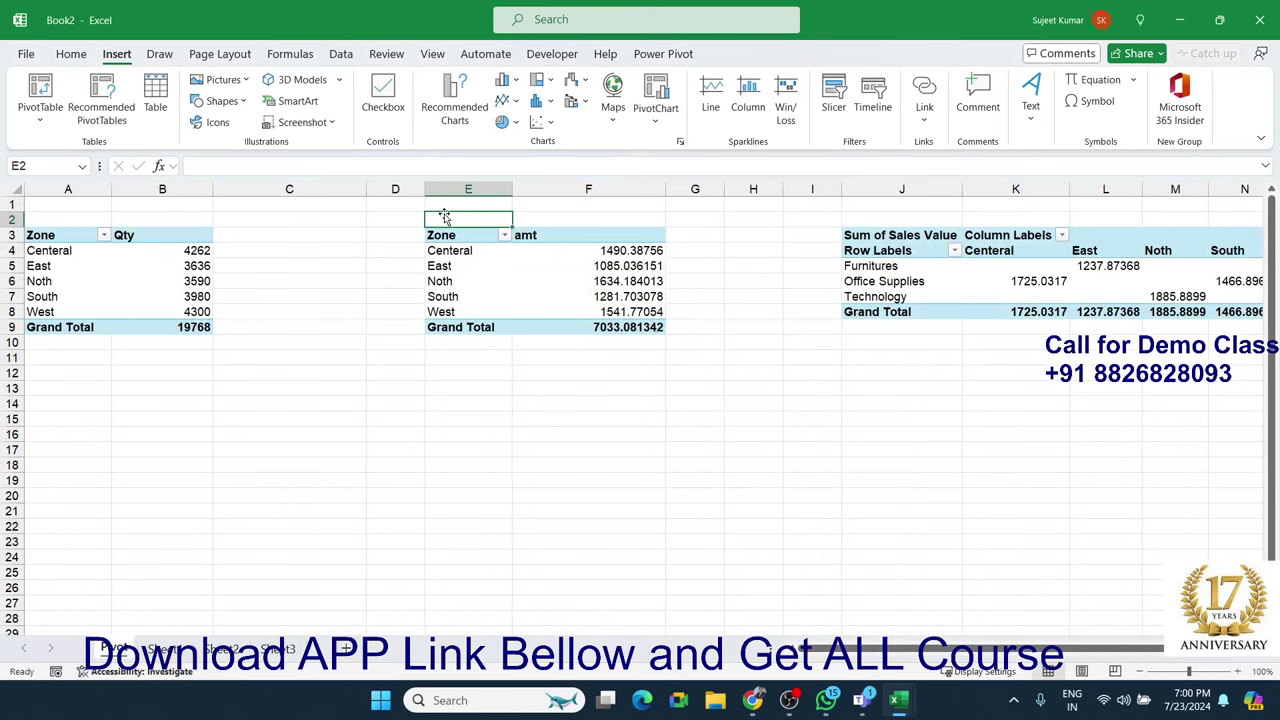
key("Left")
key("Down")
left_click(434, 205)
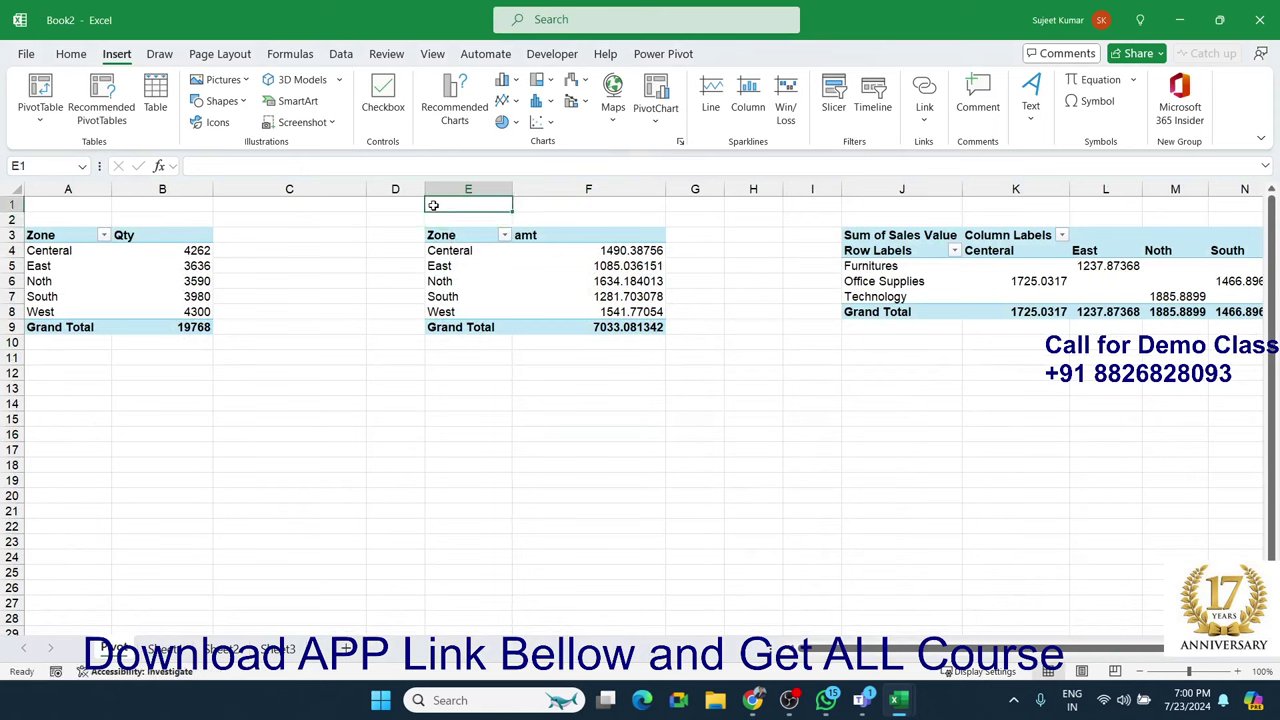
Copy the amt pivot table to E16, then undo the paste
left_click_drag(458, 228, 600, 325)
key("ctrl+c")
left_click(455, 437)
key("ctrl+v")
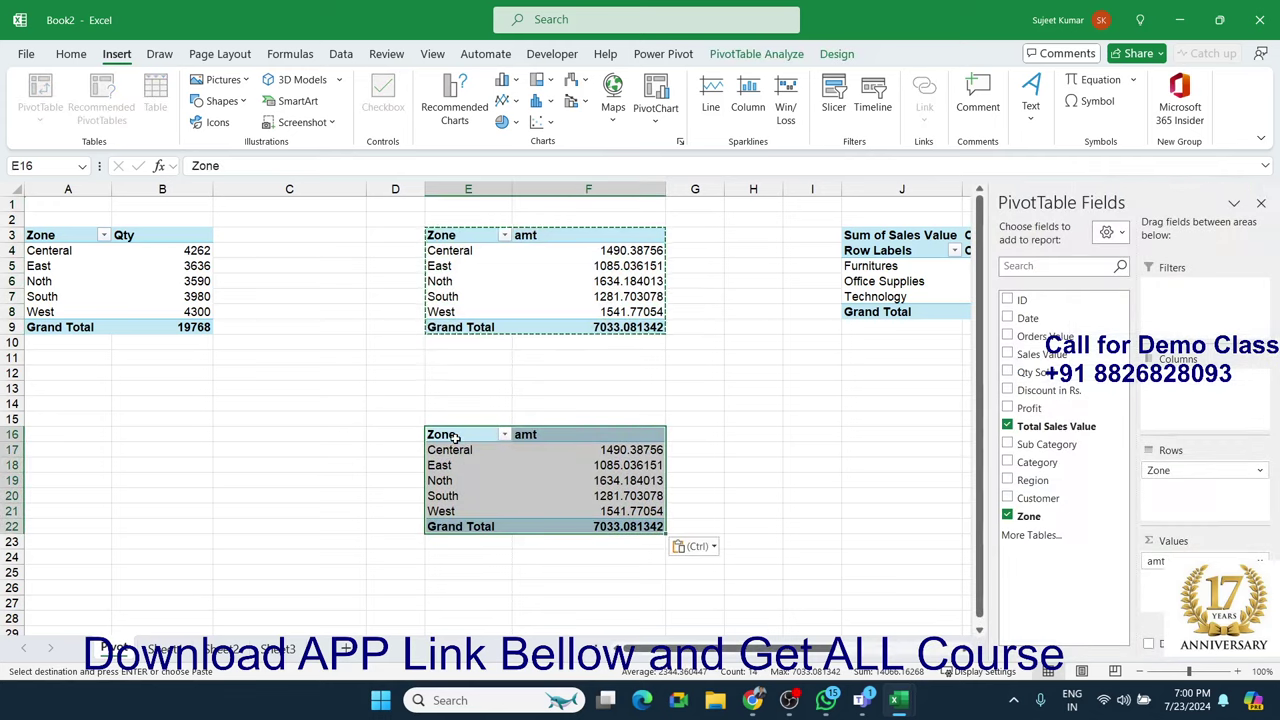
key("ctrl+z")
Add Customer as a report filter on the amt pivot table
left_click_drag(468, 311, 468, 250)
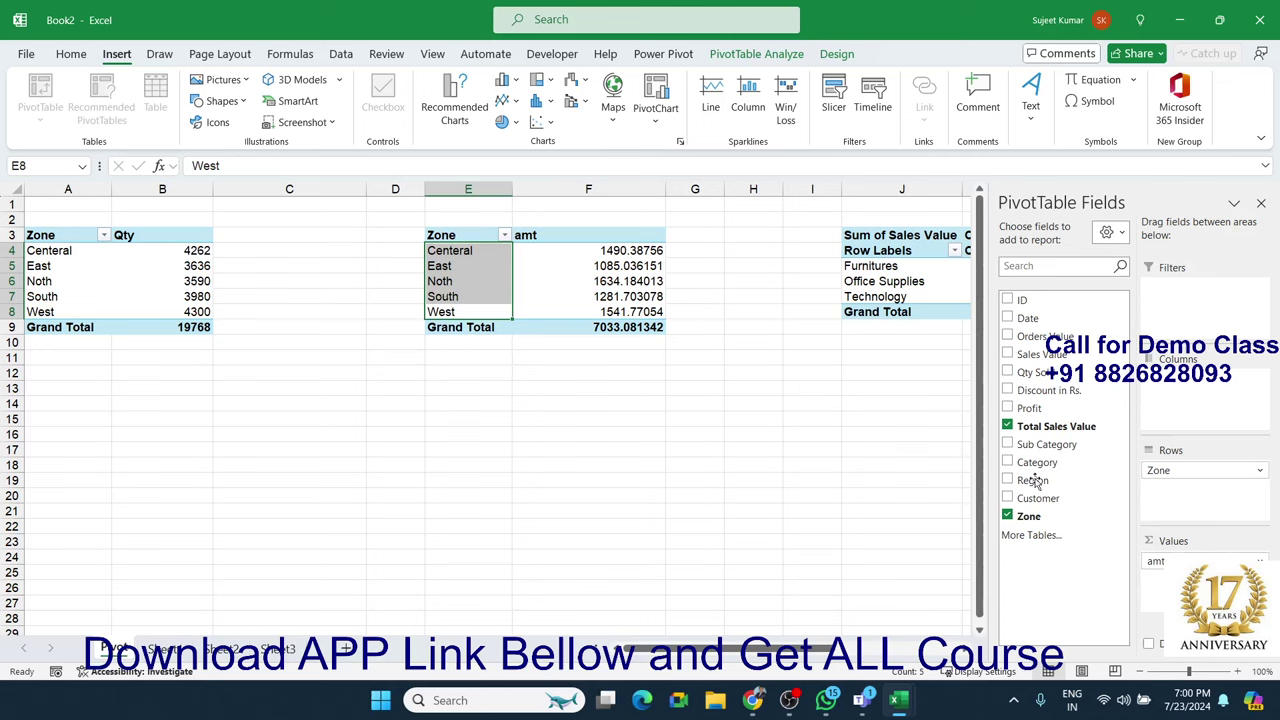
left_click_drag(1040, 498, 1189, 318)
left_click(666, 357)
Copy the amt pivot table including its Customer filter and paste it at E16
left_click(465, 203)
left_click_drag(465, 203, 528, 327)
key("ctrl+c")
left_click(448, 437)
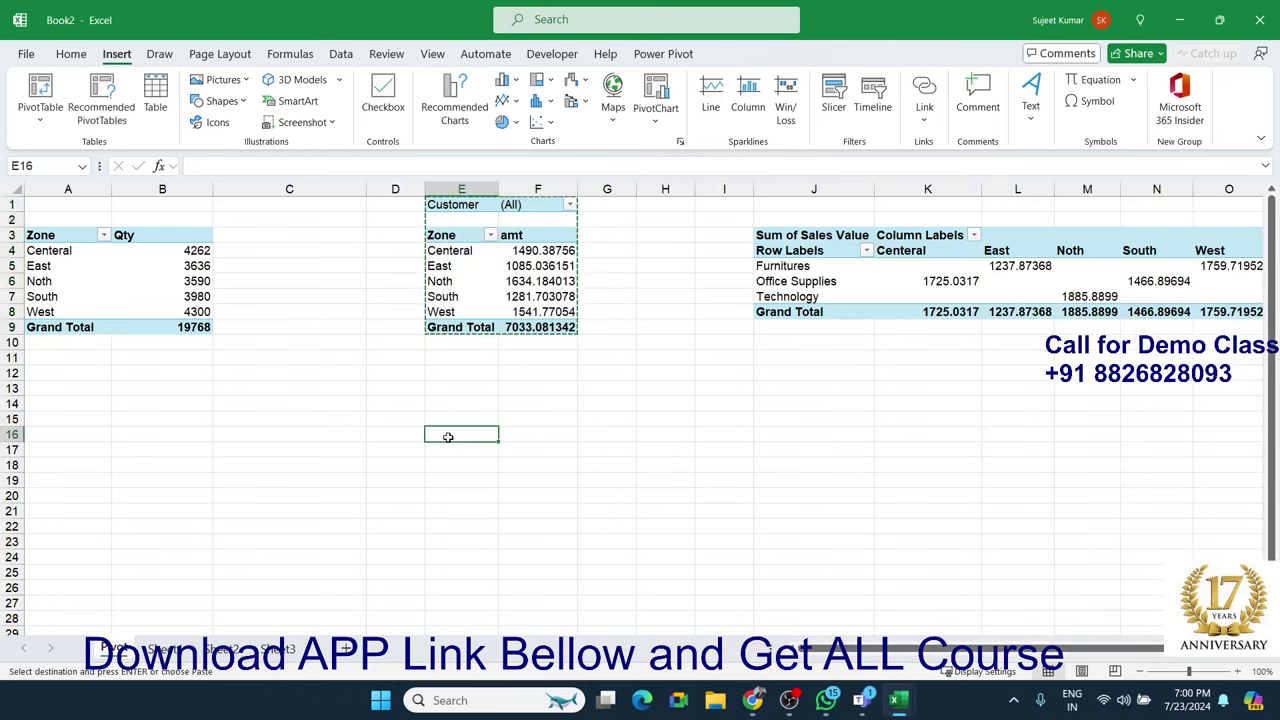
key("ctrl+v")
left_click(509, 480)
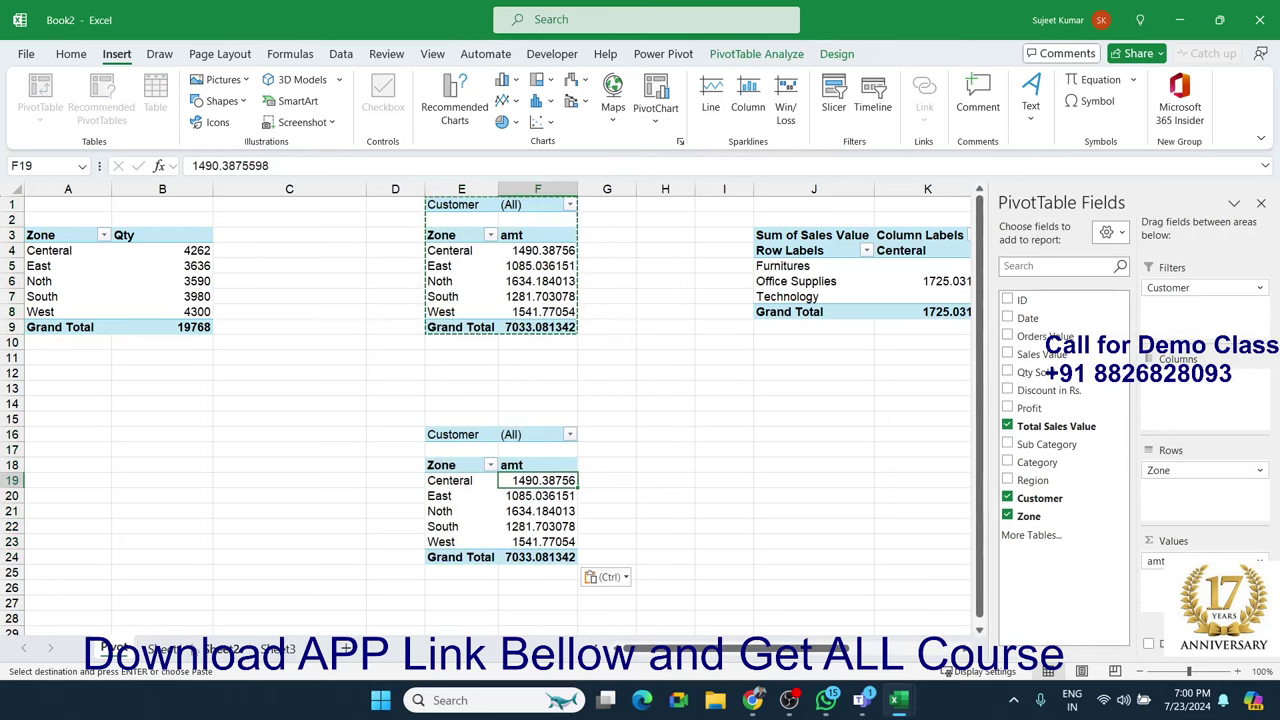
left_click(165, 649)
left_click(125, 649)
left_click(190, 318)
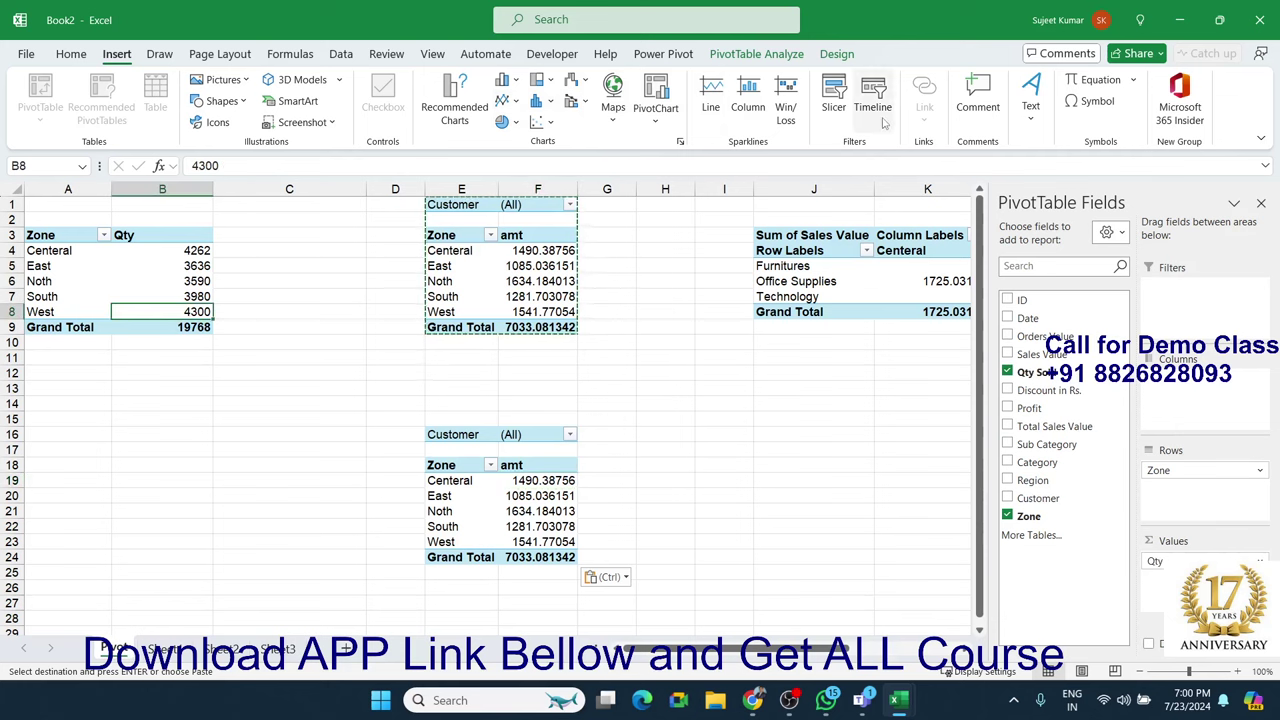
Insert Category and Region slicers for the Qty pivot table
left_click(833, 95)
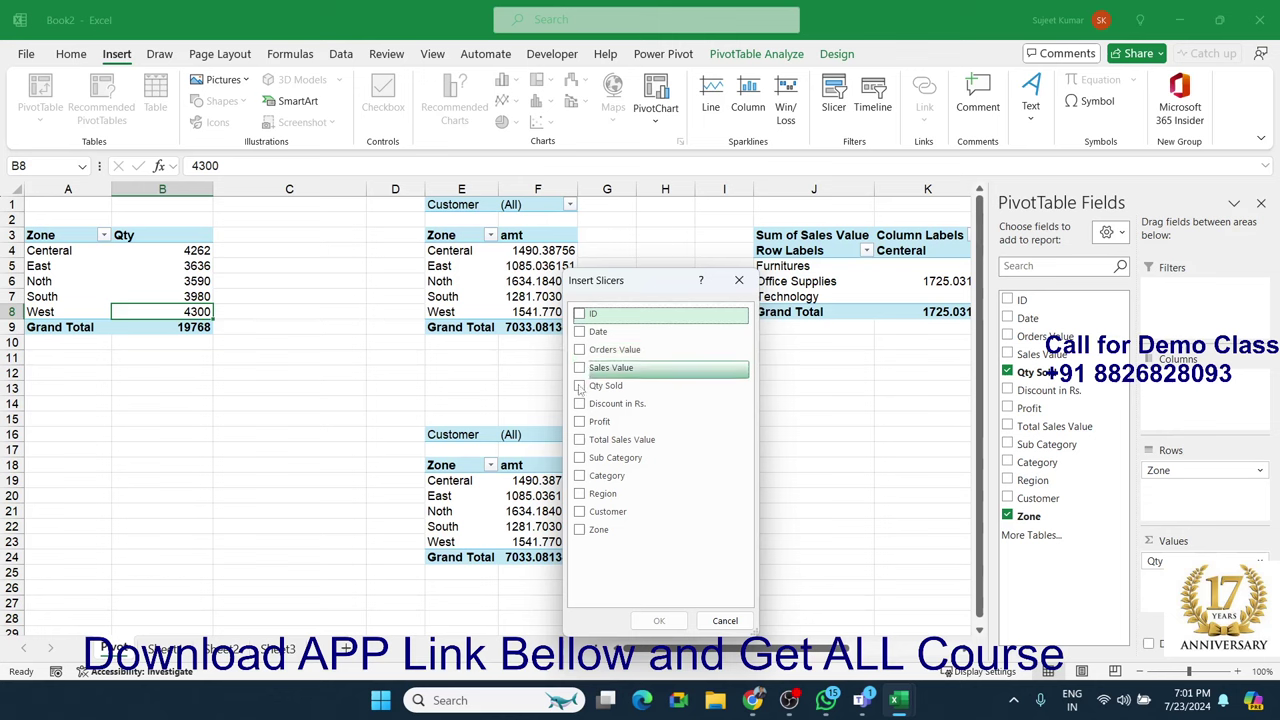
left_click(579, 493)
left_click(579, 476)
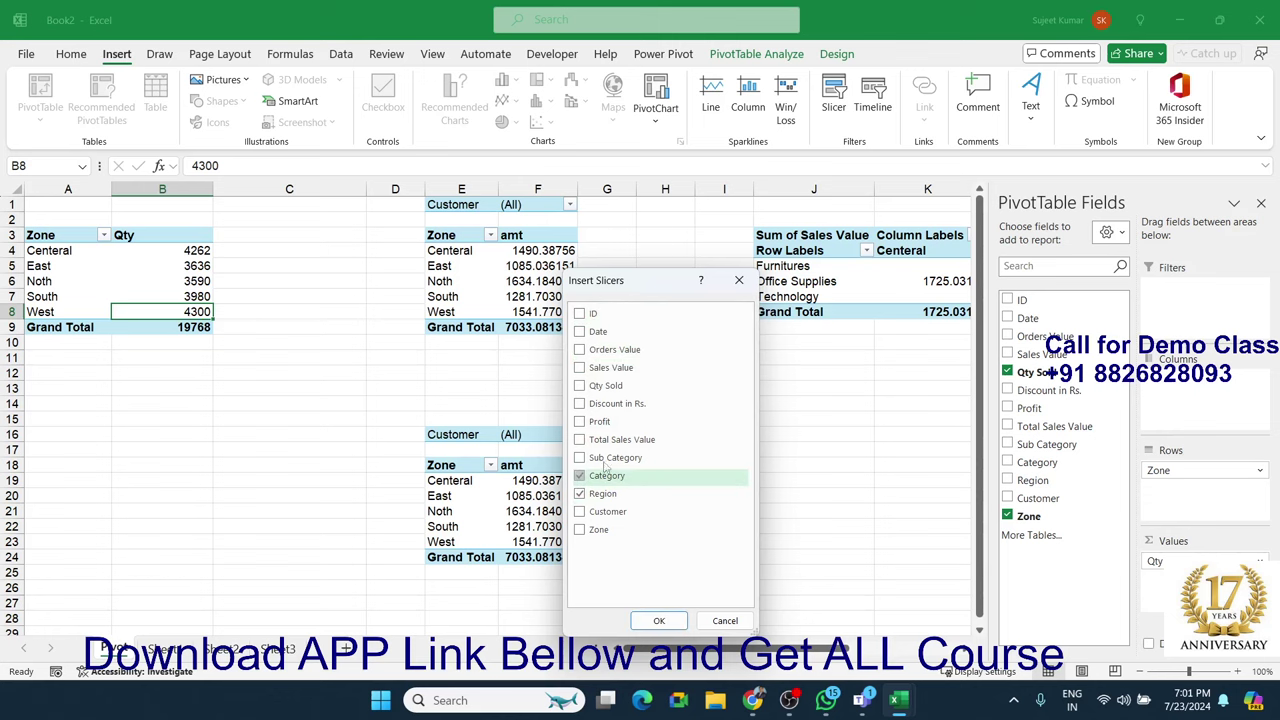
left_click(659, 620)
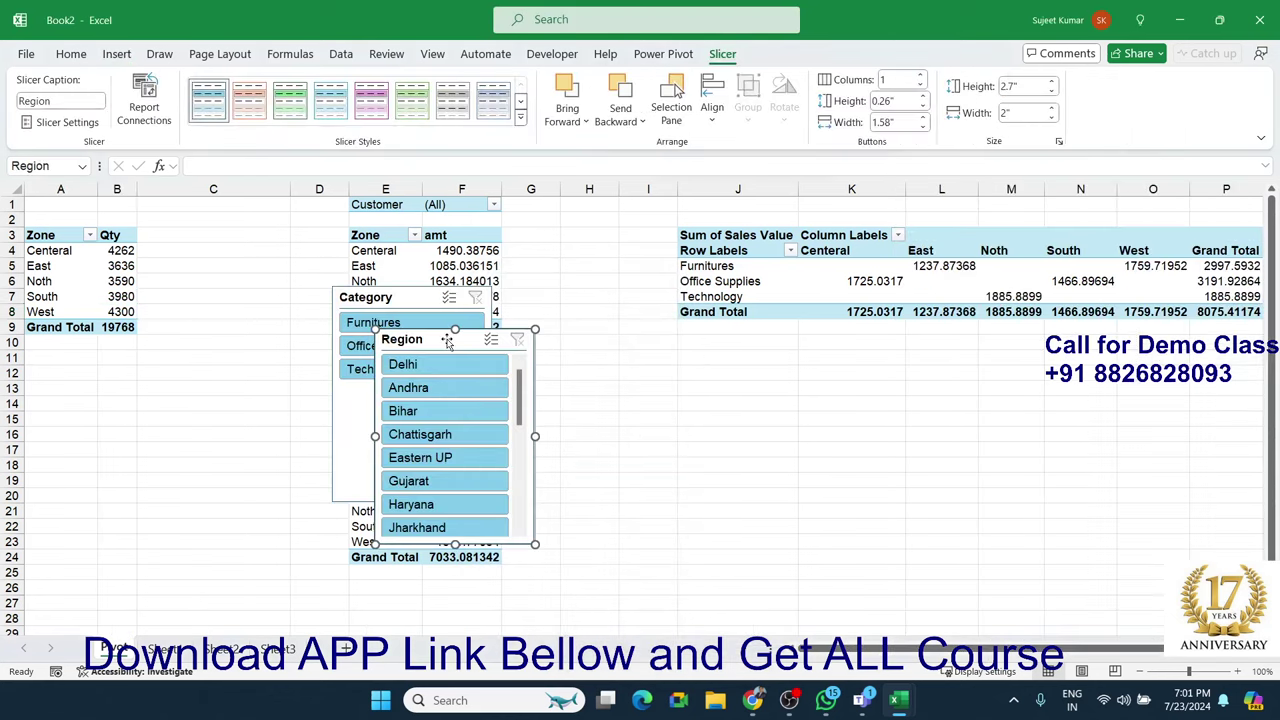
Move both slicers to cell P4 on Sheet2 and place them side by side beside the charts
left_click(421, 300, "ctrl")
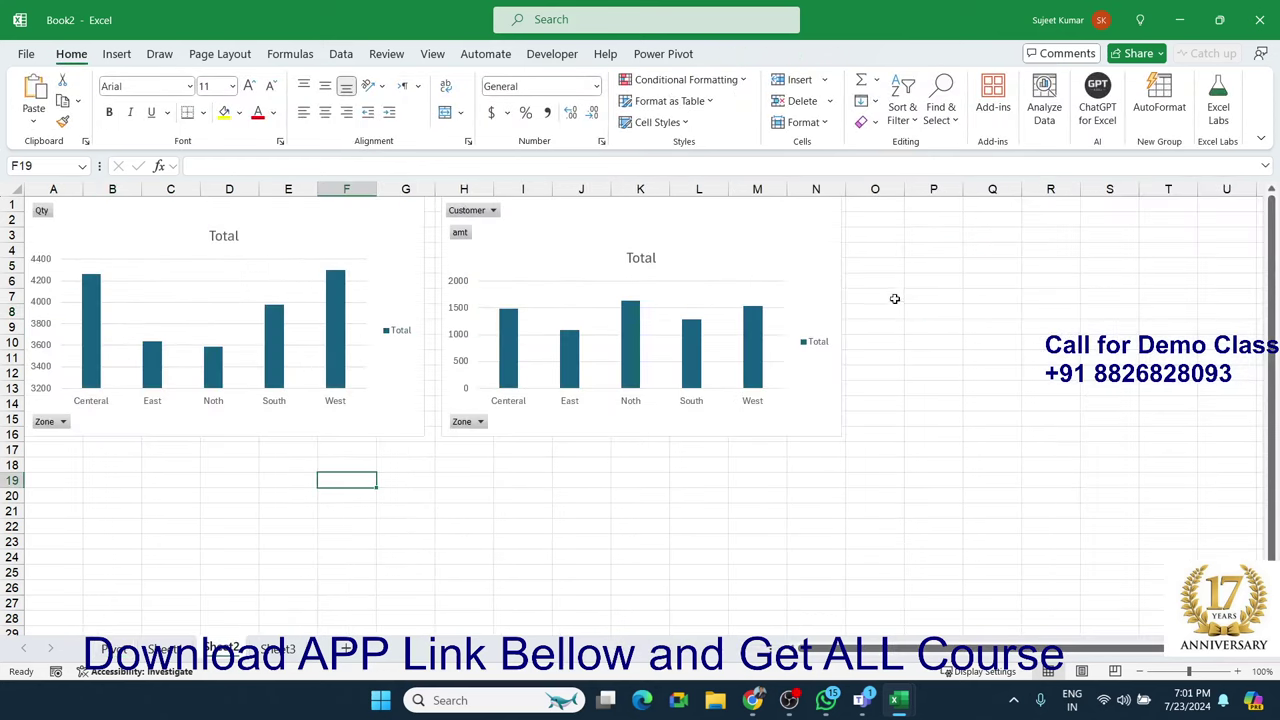
left_click(912, 250)
key("ctrl+v")
left_click_drag(948, 266, 912, 217)
left_click(1123, 278)
left_click_drag(1009, 264, 1147, 216)
Filter to the Delhi region with the Region slicer, then return to the Pivot sheet
left_click(1120, 241)
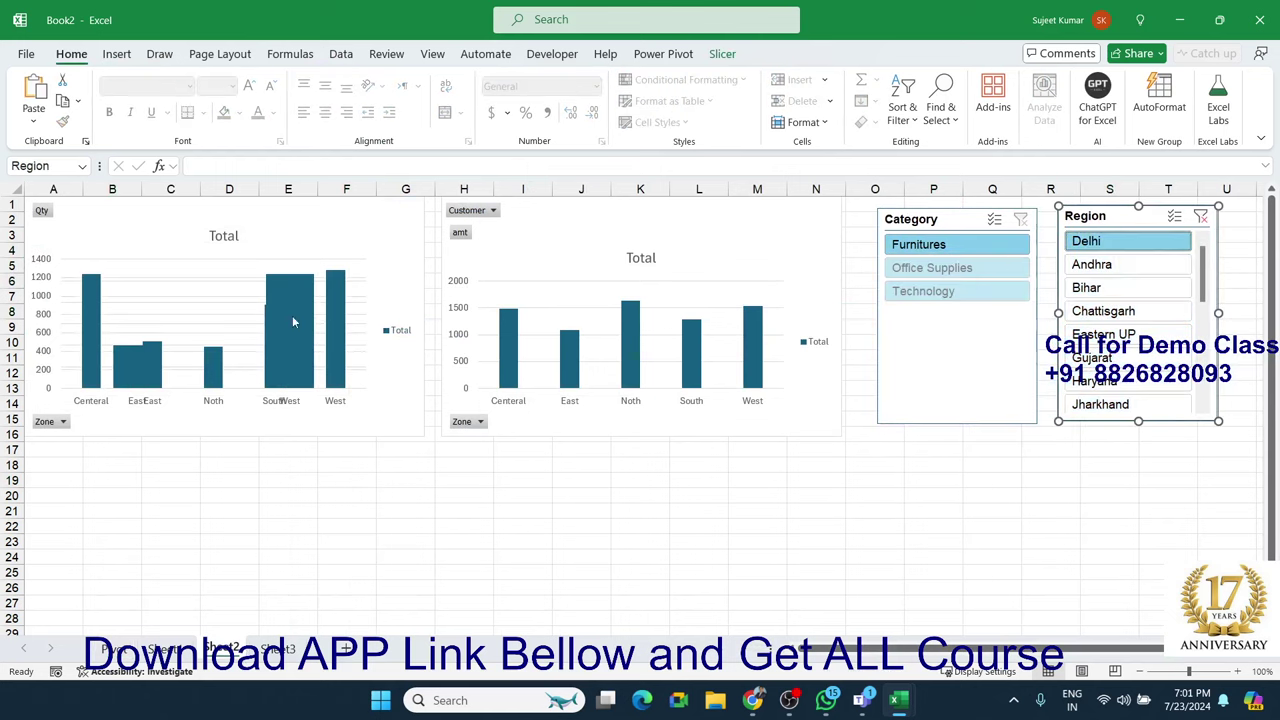
left_click(159, 647)
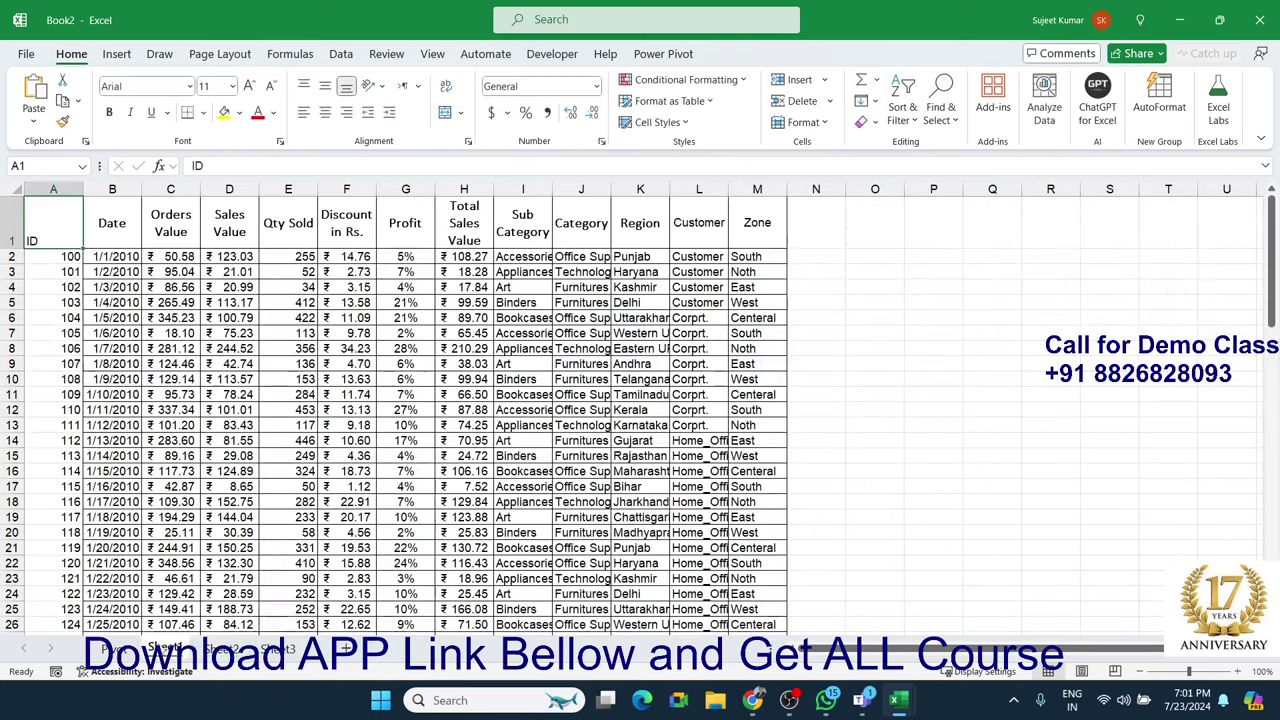
key("ctrl+Page_Up")
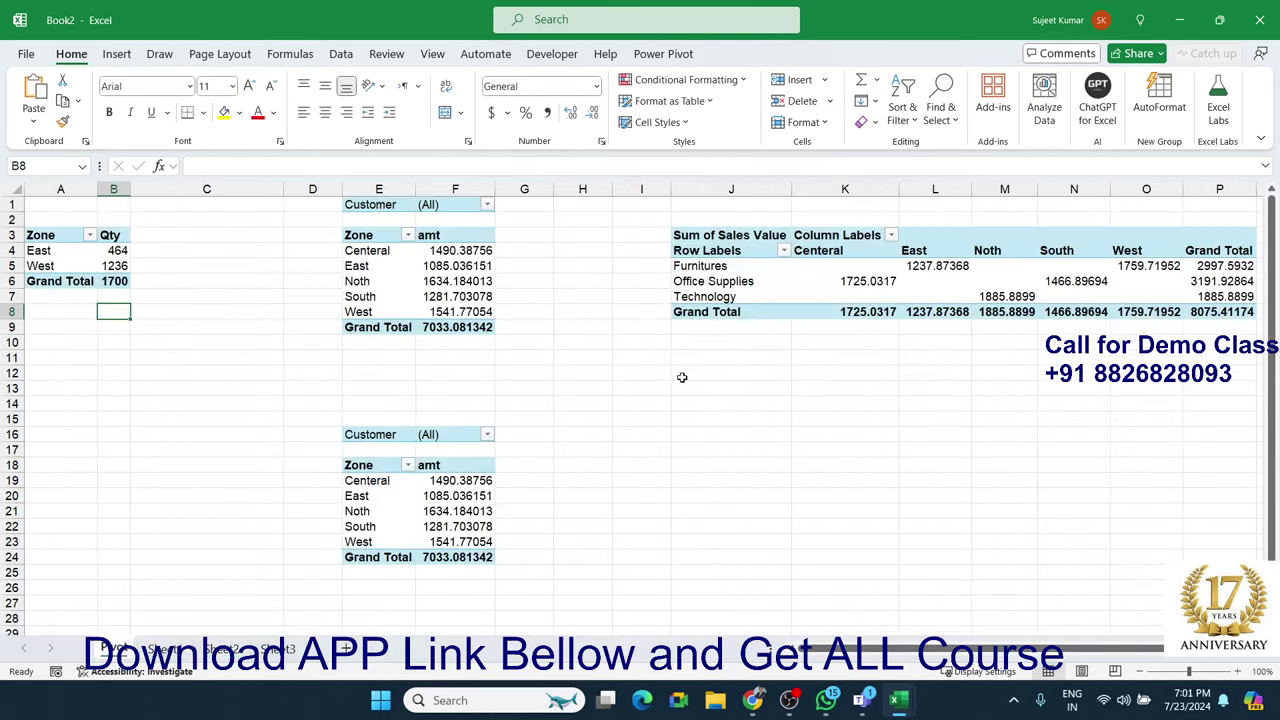
Check the filtered Qty pivot table against the amt pivot table
left_click(112, 251)
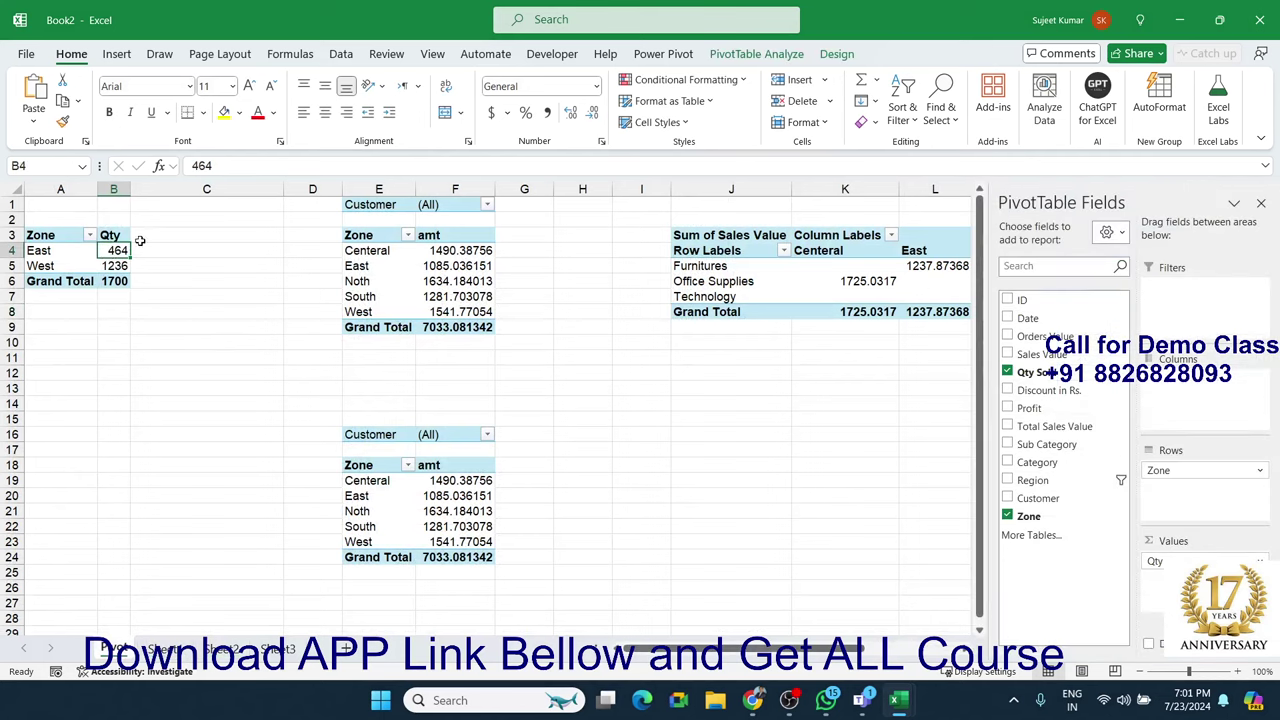
left_click(387, 297)
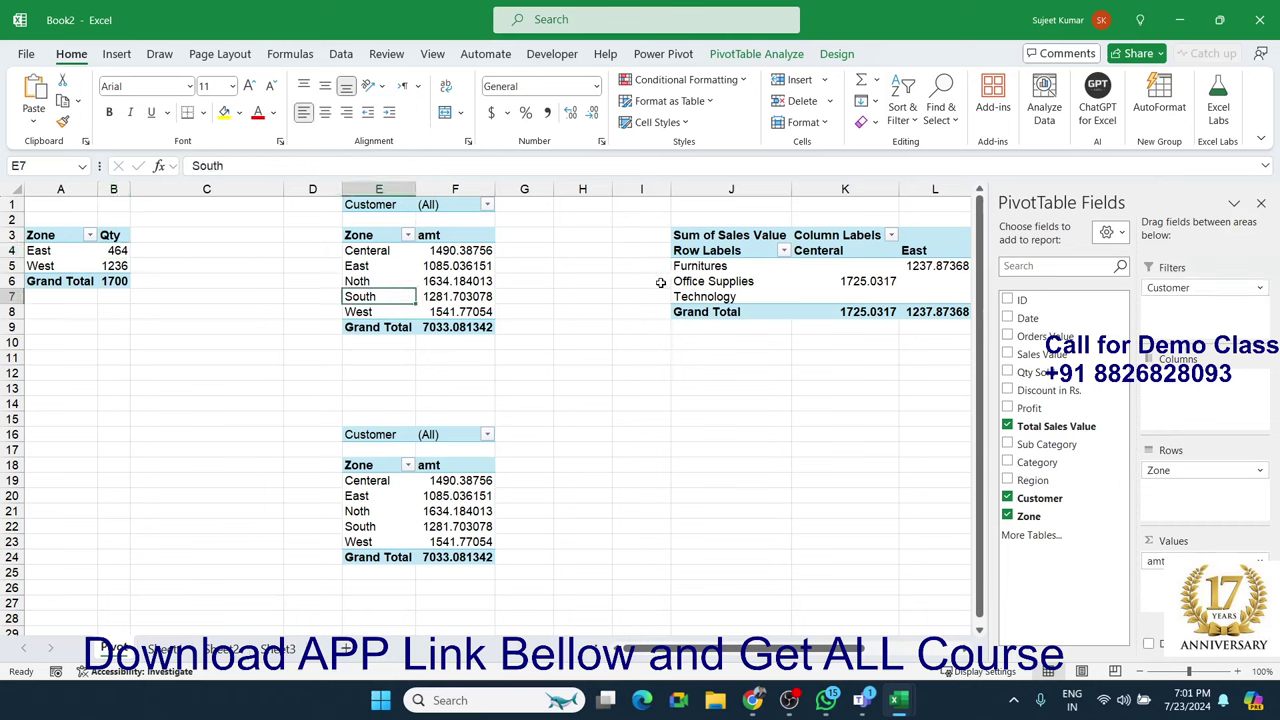
left_click_drag(367, 481, 367, 542)
left_click(113, 268)
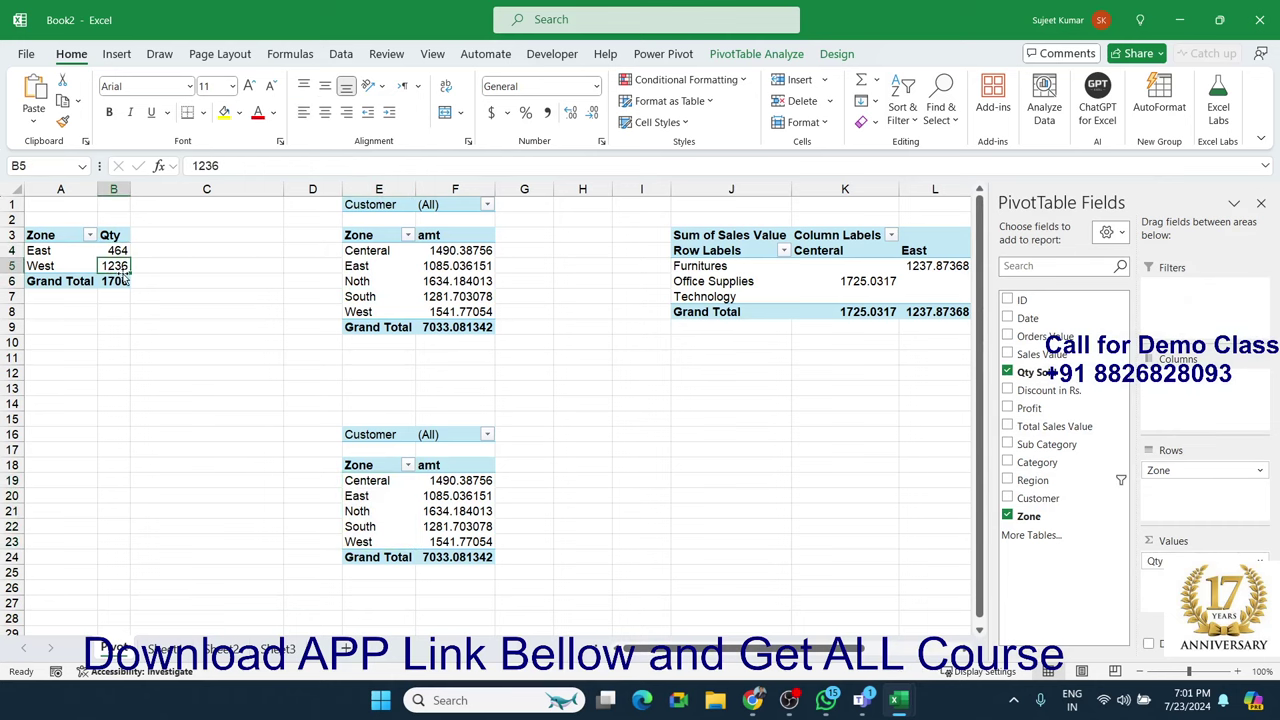
left_click(377, 292)
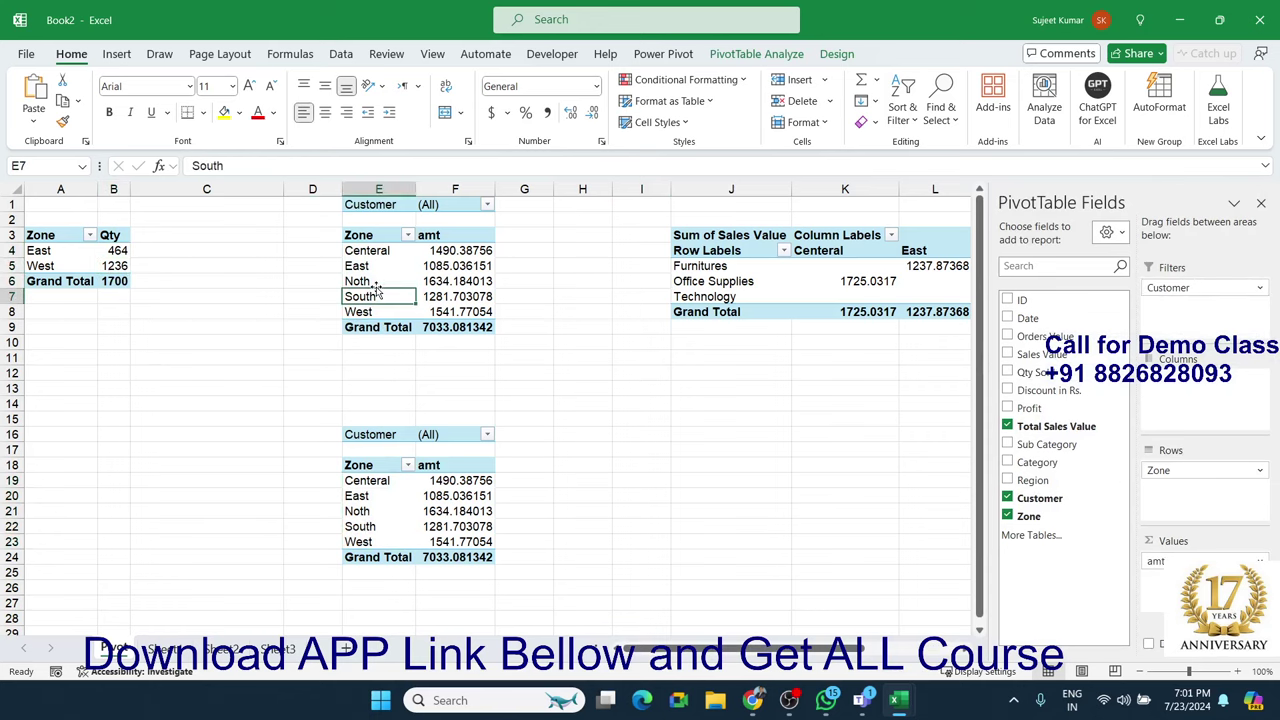
Connect the amt pivot table to the Category and Region slicers through Filter Connections
left_click(724, 60)
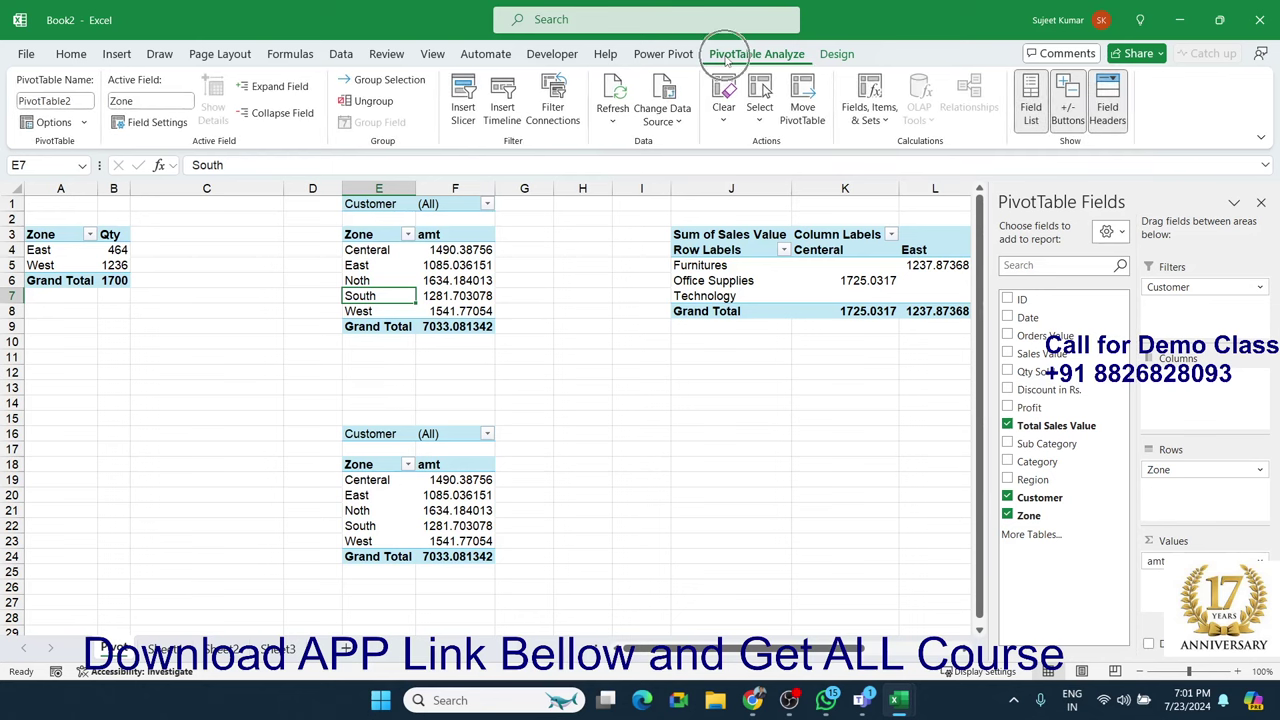
left_click(552, 108)
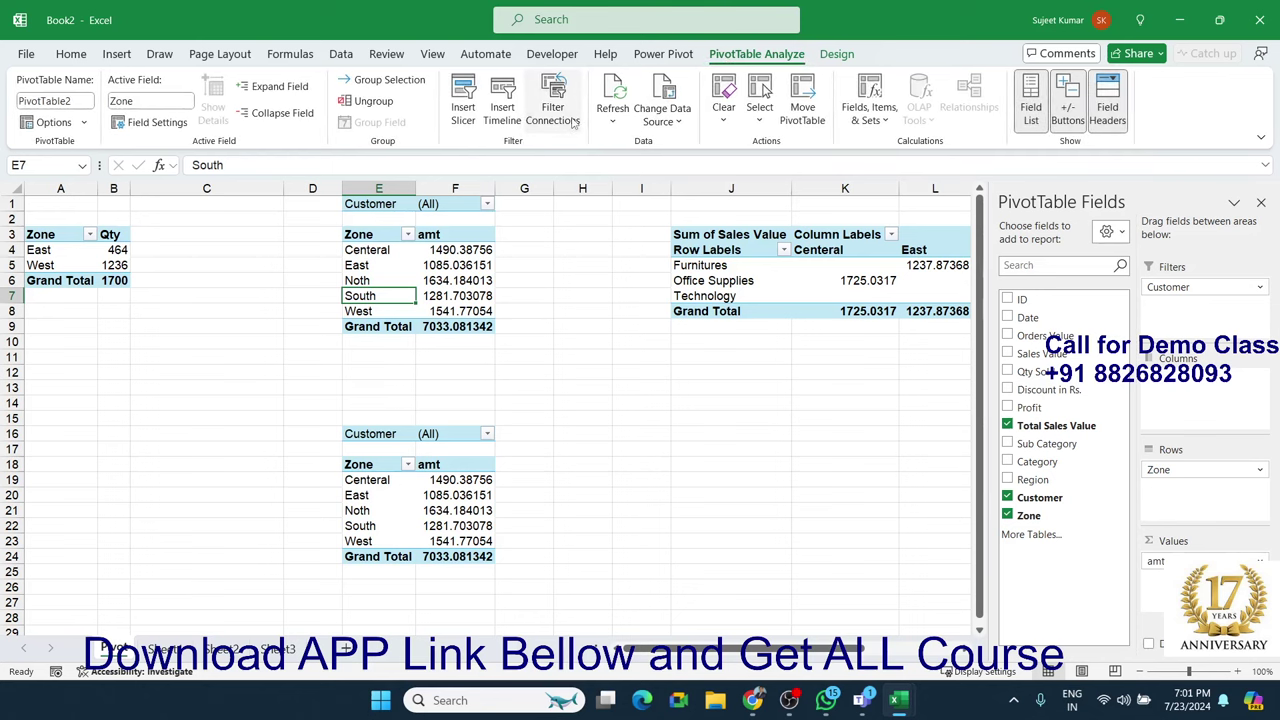
left_click(545, 468)
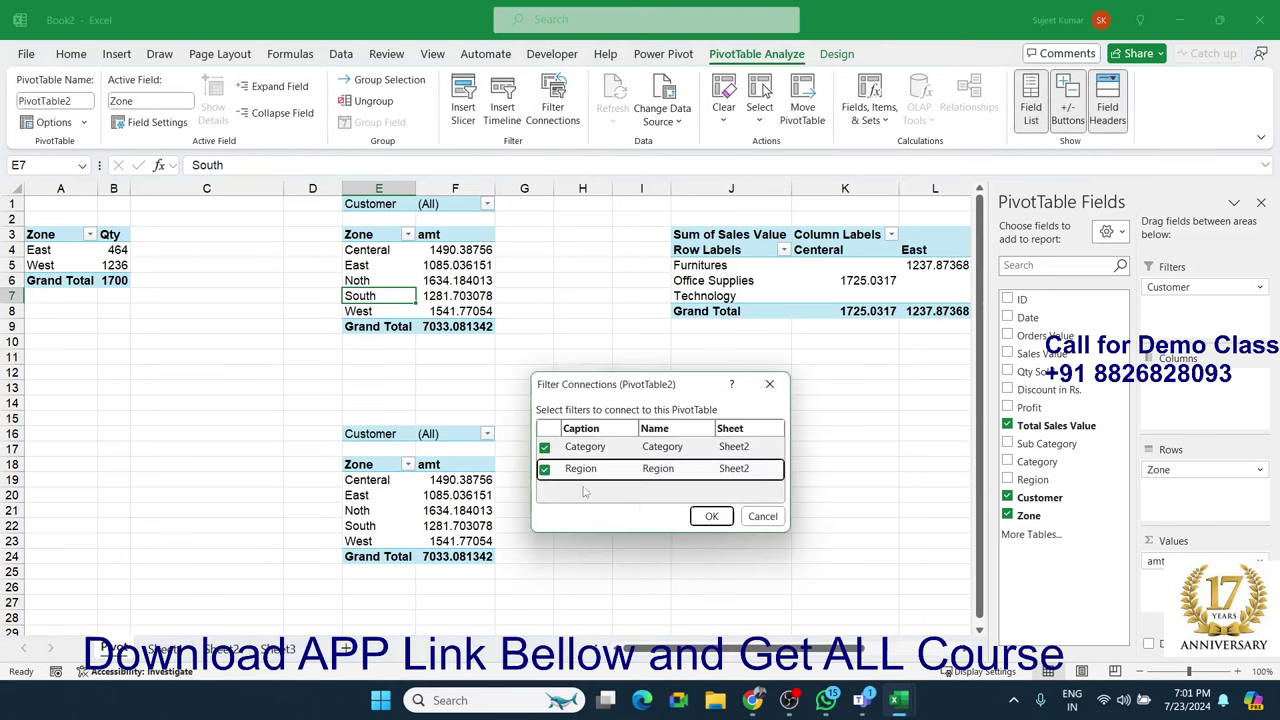
left_click(711, 516)
Connect the Sales Value pivot table to the Category and Region slicers, then show Sheet1
left_click(794, 292)
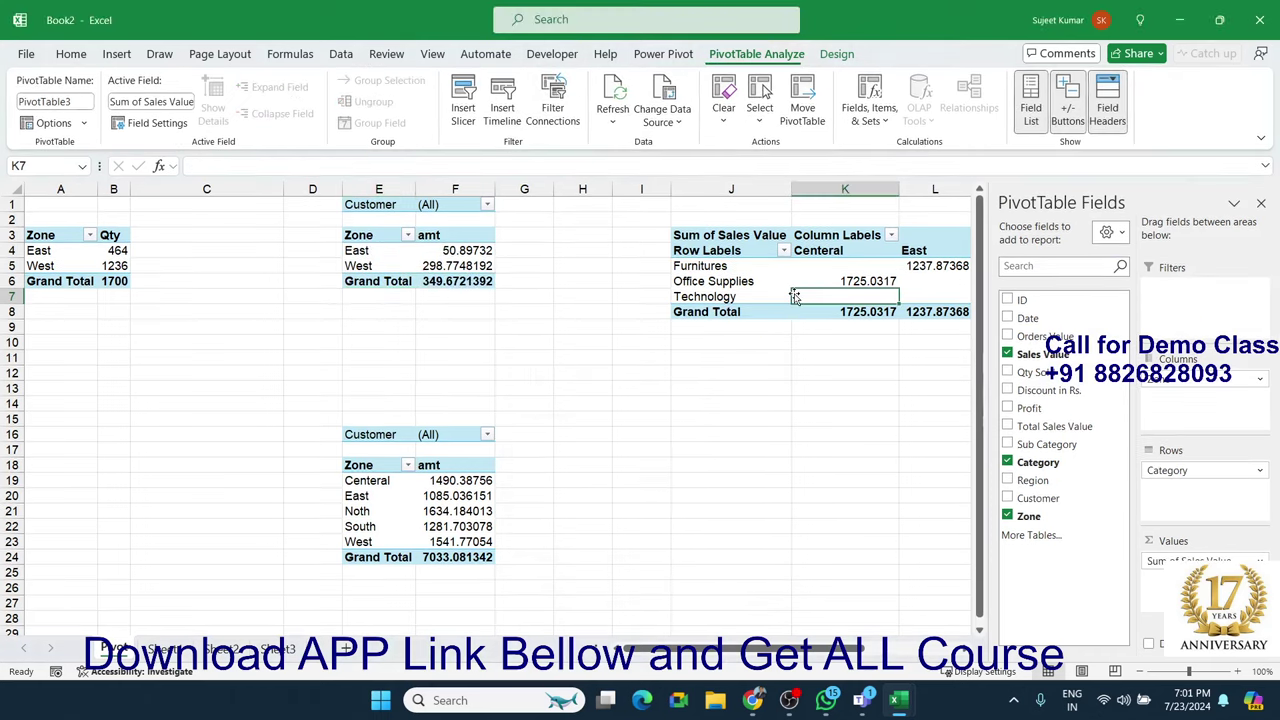
left_click(466, 112)
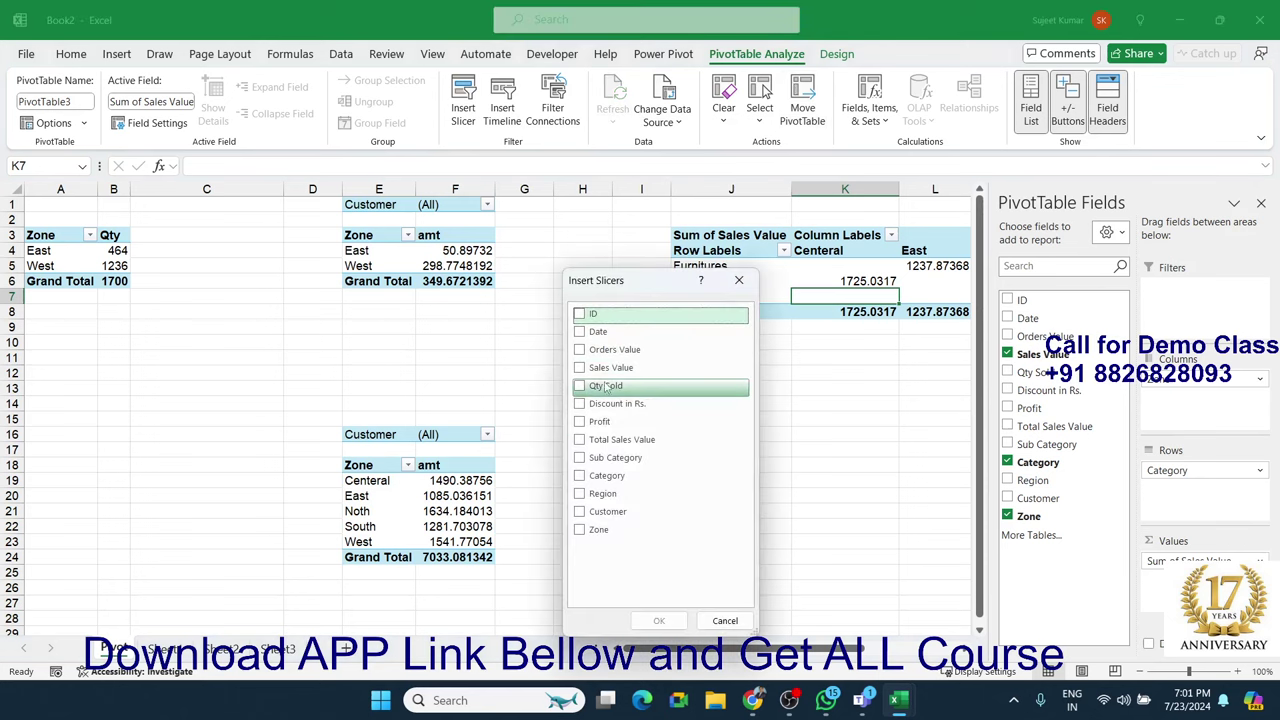
left_click(579, 421)
key("Escape")
left_click(552, 108)
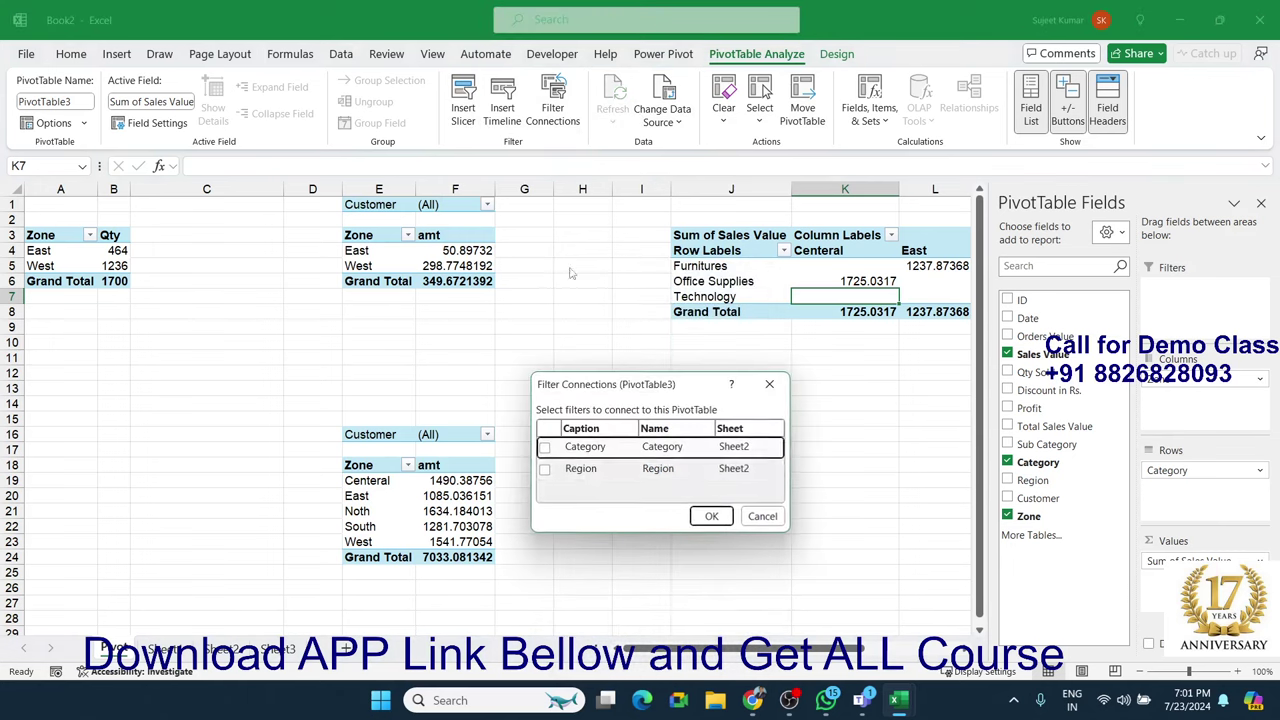
left_click(544, 448)
left_click(544, 469)
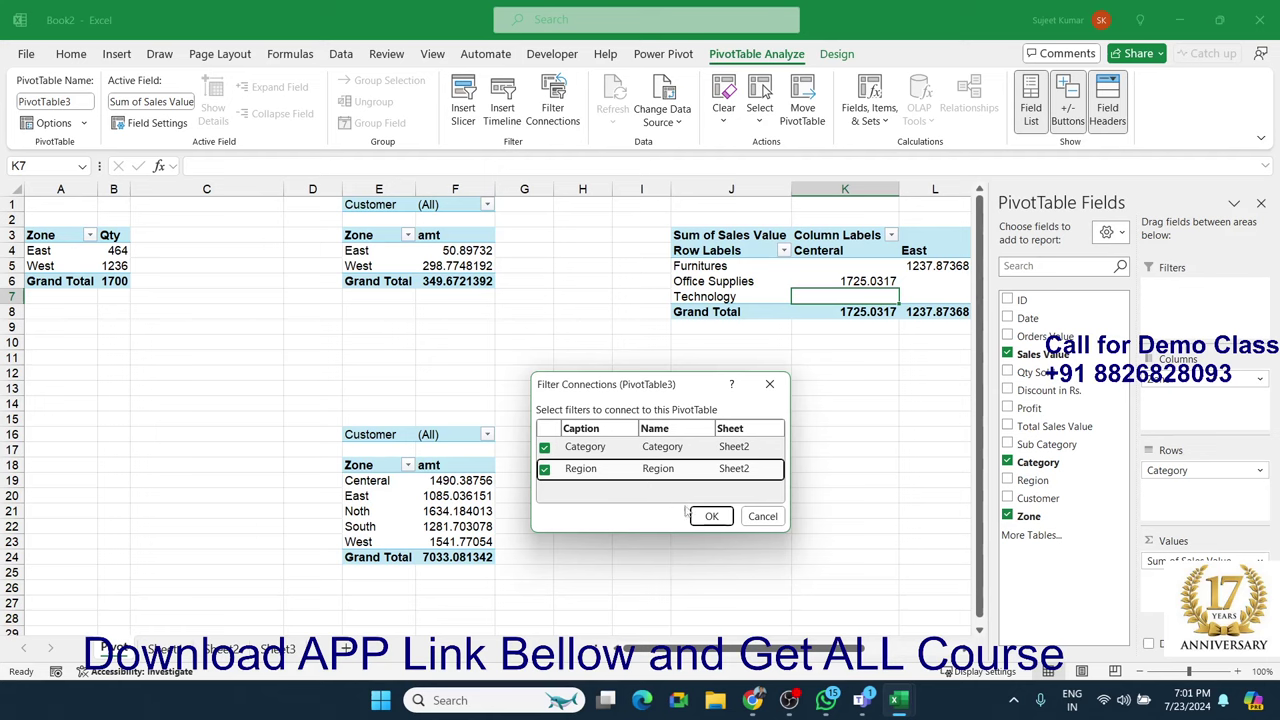
left_click(711, 516)
left_click(186, 653)
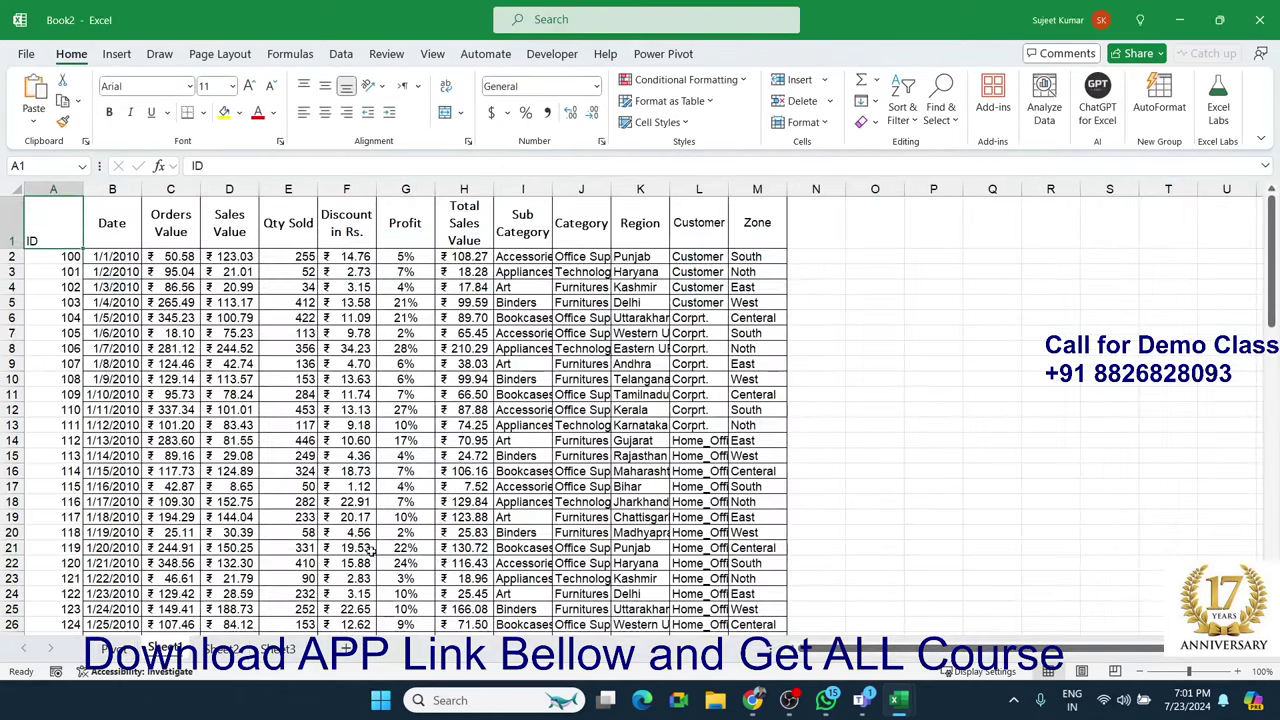
On Sheet2, filter the Region slicer to Andhra, then Bihar, then clear it, and return to the Pivot sheet
left_click(115, 650)
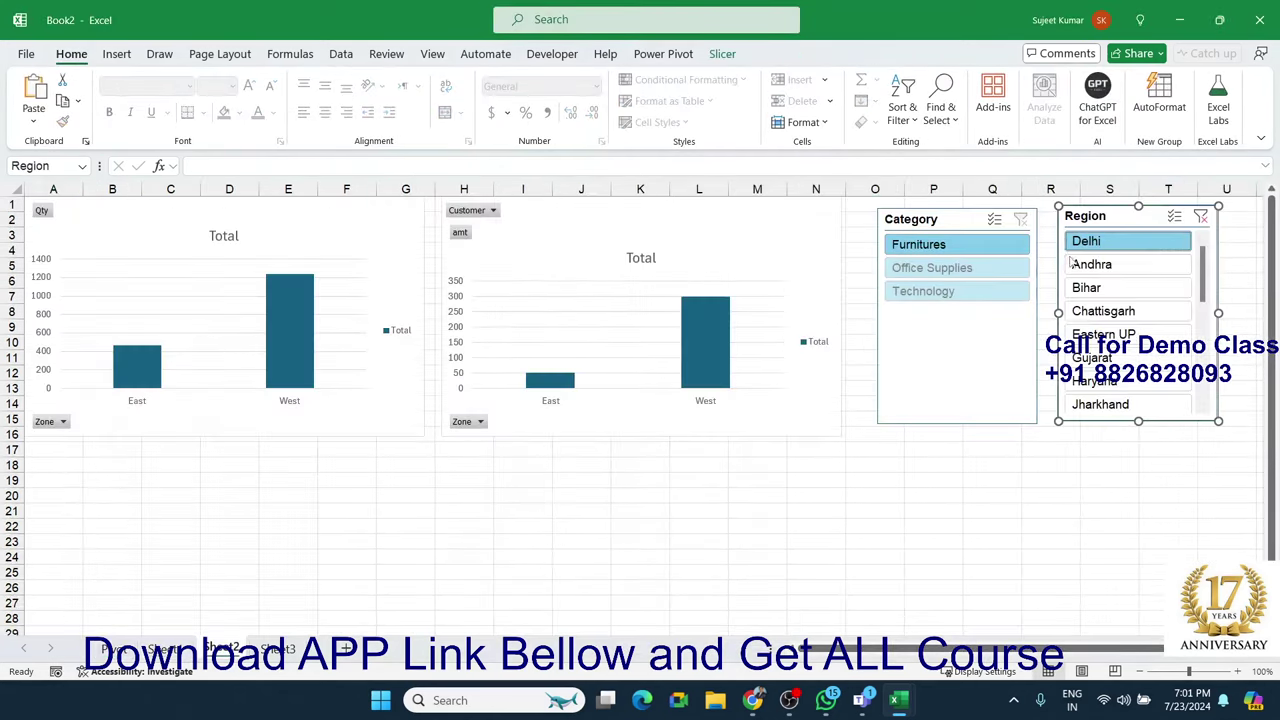
left_click(1090, 264)
left_click(1086, 287)
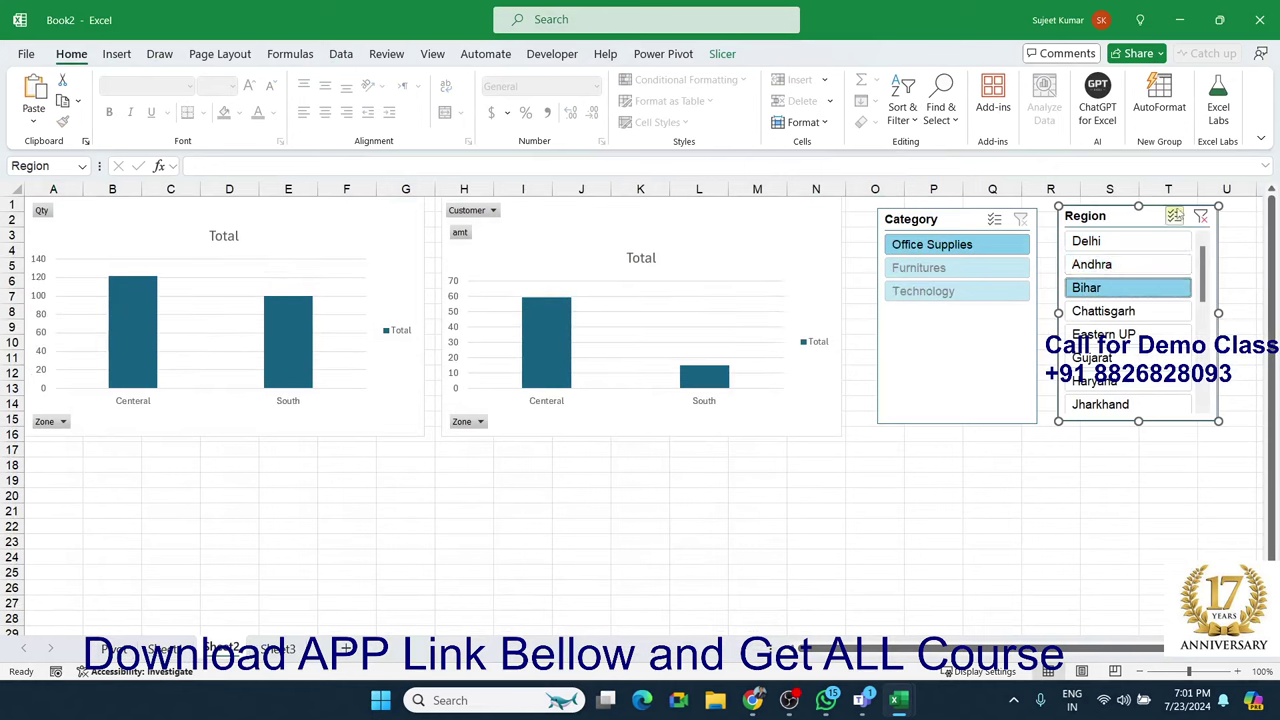
left_click(1201, 218)
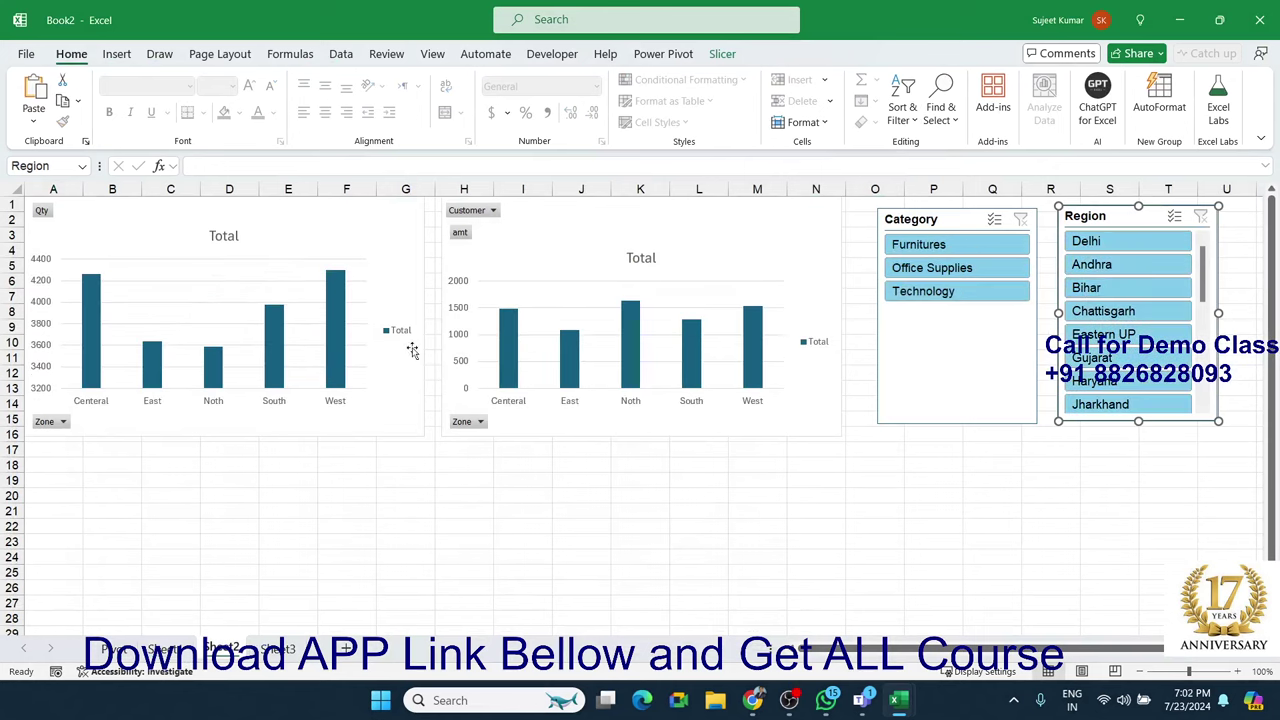
key("ctrl+Page_Up")
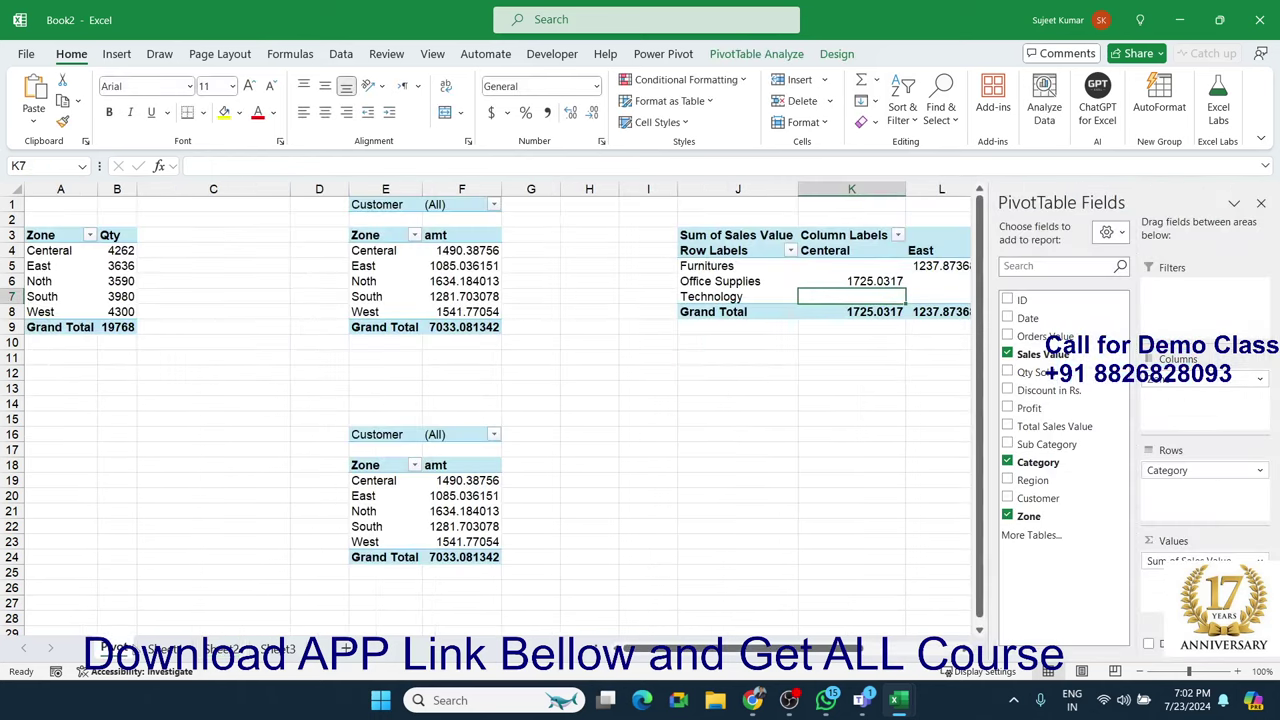
left_click(209, 376)
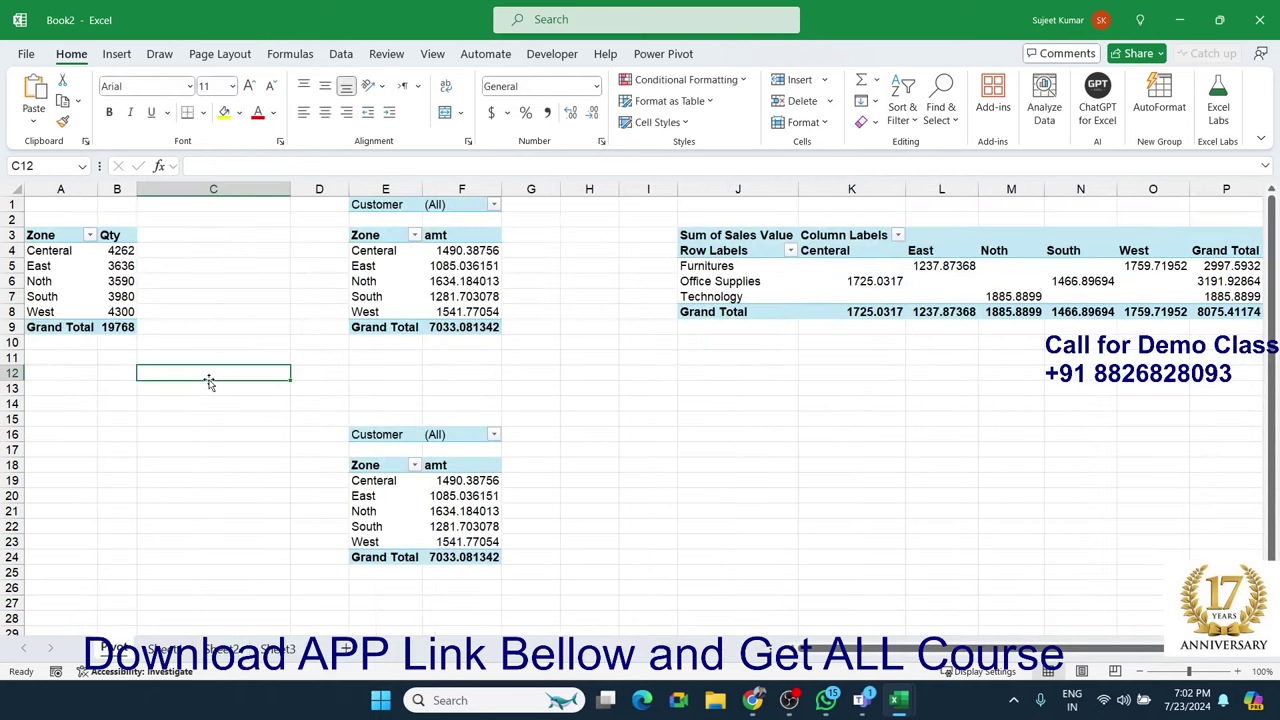